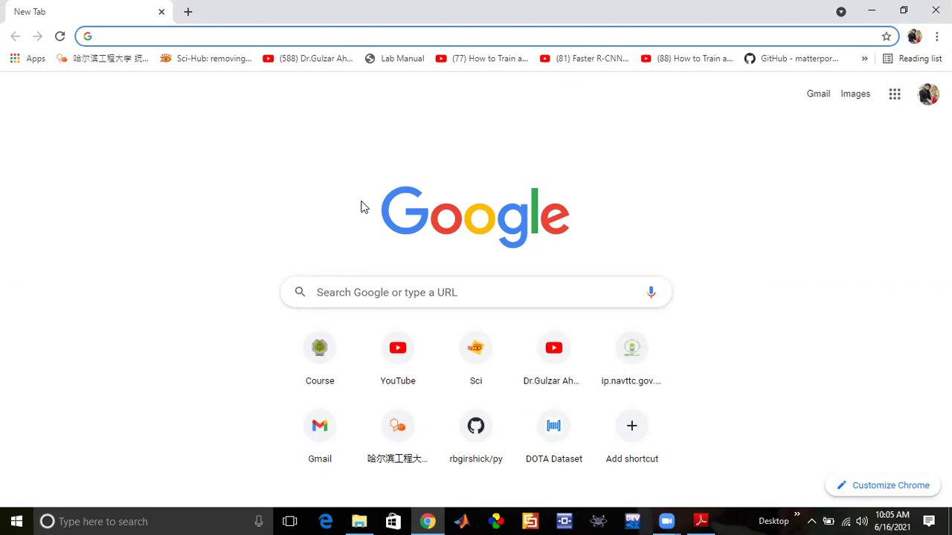
Search the web for "patch antenna calculator" and open the everything RF Microstrip Patch Antenna Calculator
{"action": "type", "text": "pat"}
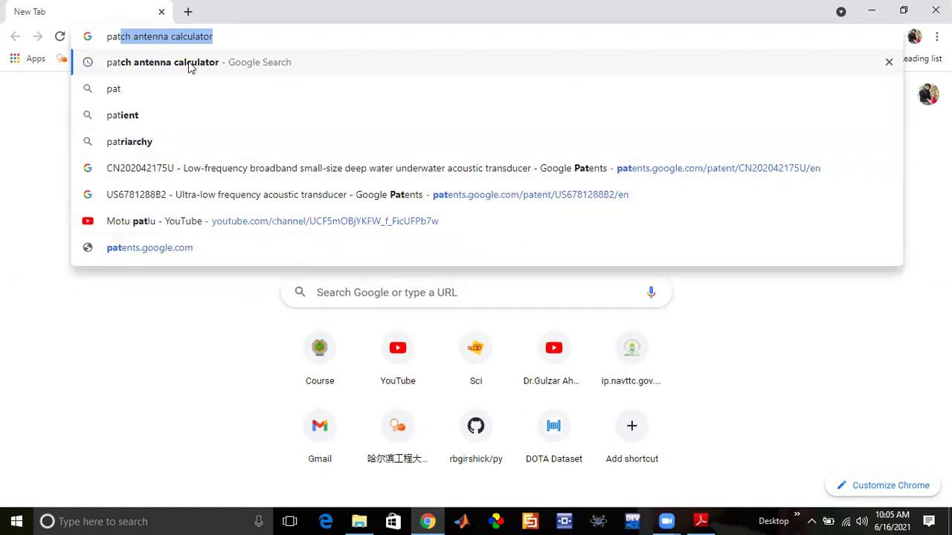
{"action": "left_click", "coordinate": [190, 65]}
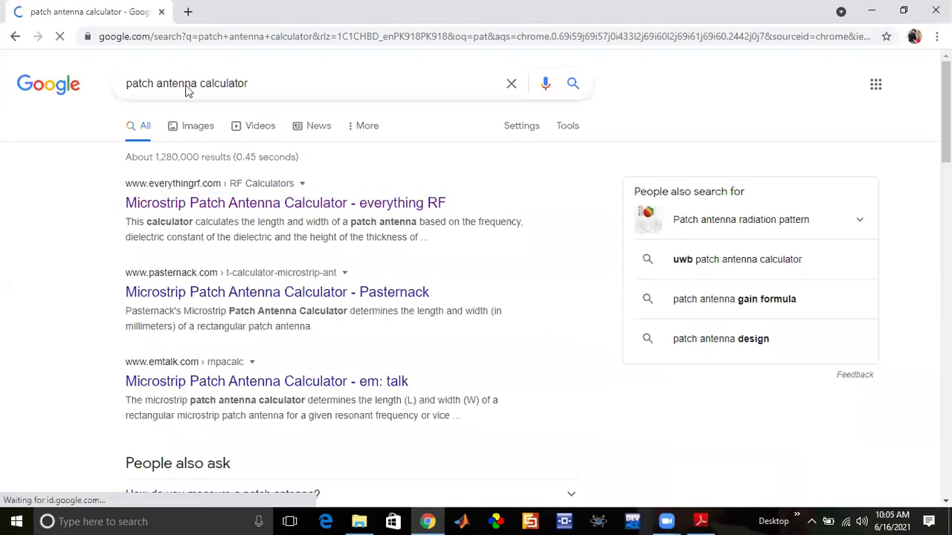
{"action": "left_click", "coordinate": [201, 203]}
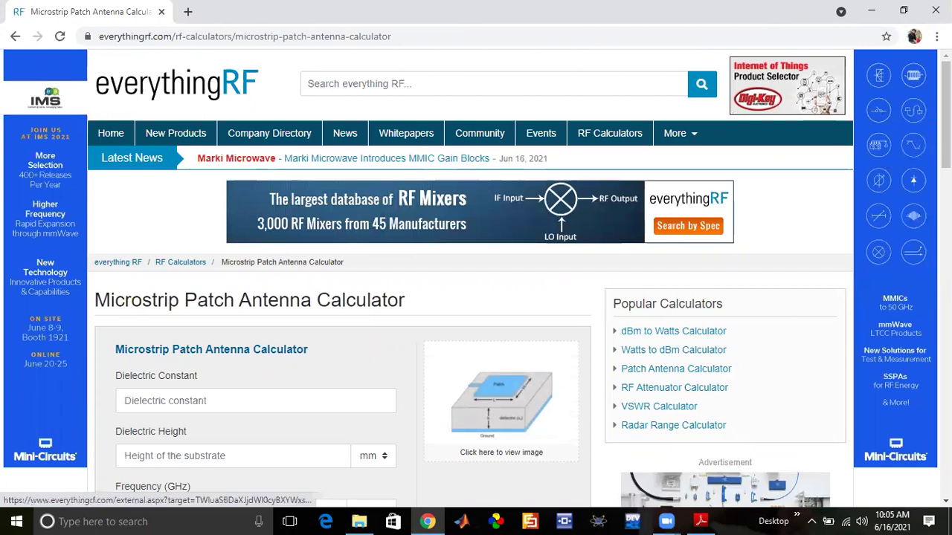
Calculate the patch dimensions for a dielectric constant of 4.3, a dielectric height of 1.6 mm and a frequency of 5 GHz
{"action": "left_click_drag", "start_coordinate": [946, 155], "coordinate": [946, 187]}
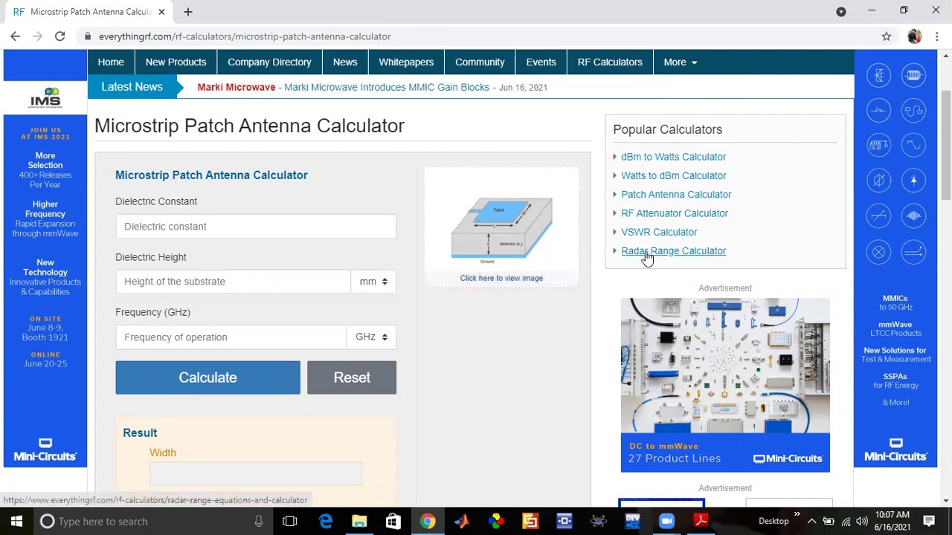
{"action": "scroll", "coordinate": [725, 372], "scroll_direction": "down", "scroll_amount": 1}
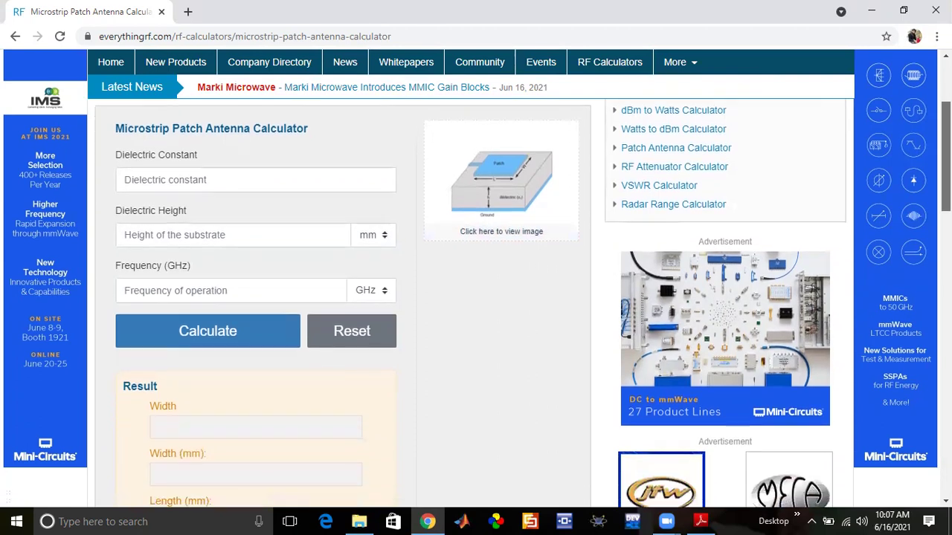
{"action": "scroll", "coordinate": [521, 298], "scroll_direction": "up", "scroll_amount": 1}
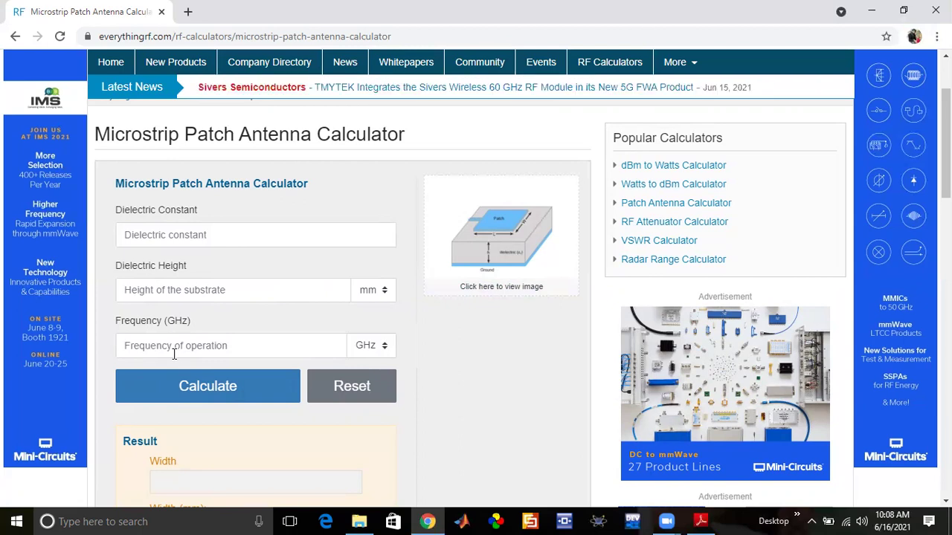
{"action": "left_click", "coordinate": [216, 236]}
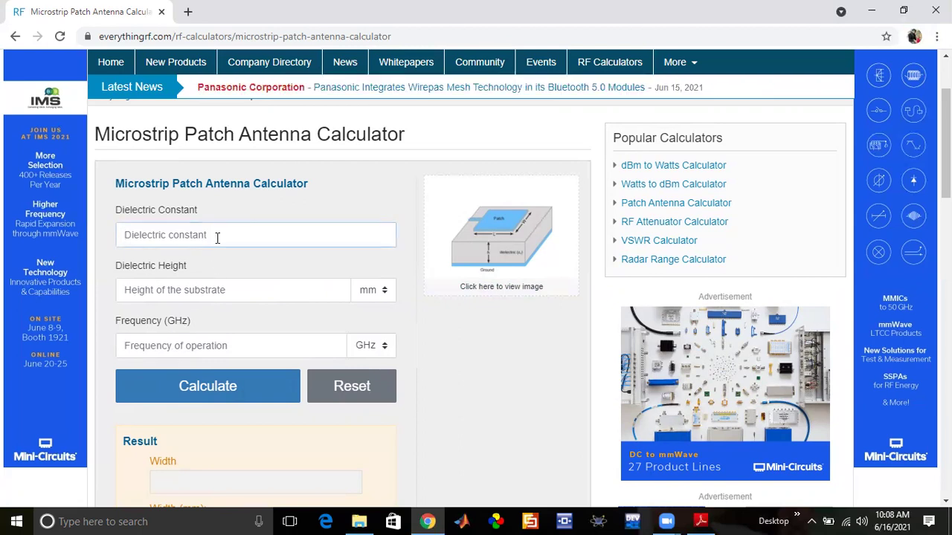
{"action": "type", "text": "4.3"}
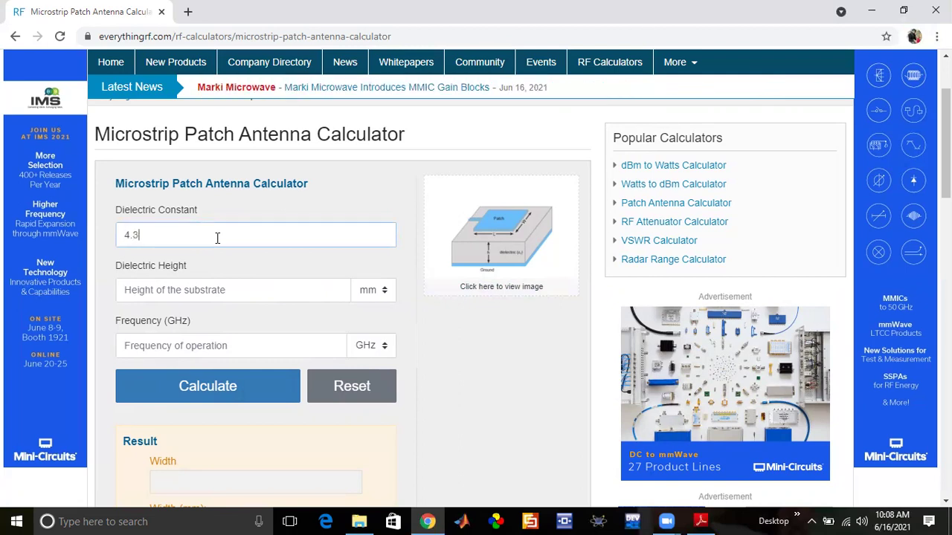
{"action": "left_click", "coordinate": [145, 289]}
{"action": "type", "text": "1.6"}
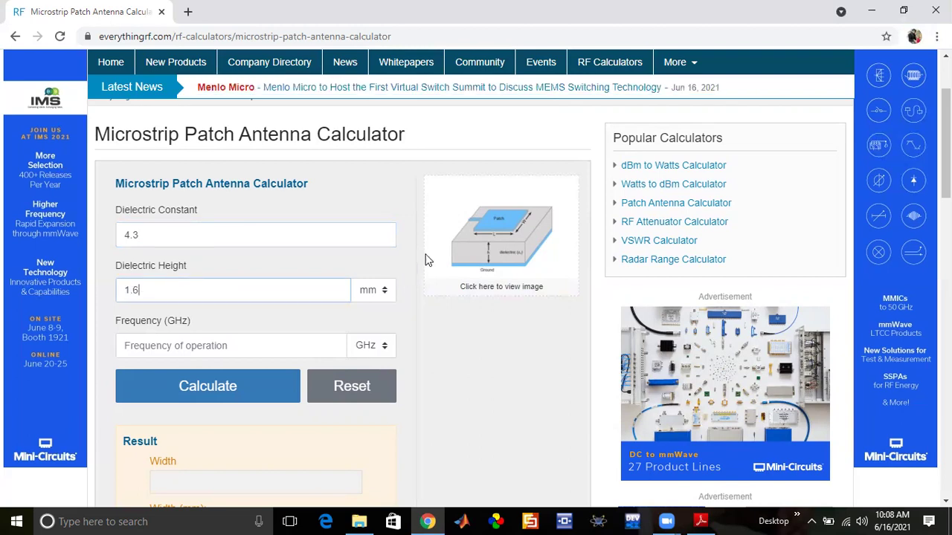
{"action": "left_click", "coordinate": [150, 355]}
{"action": "type", "text": "5"}
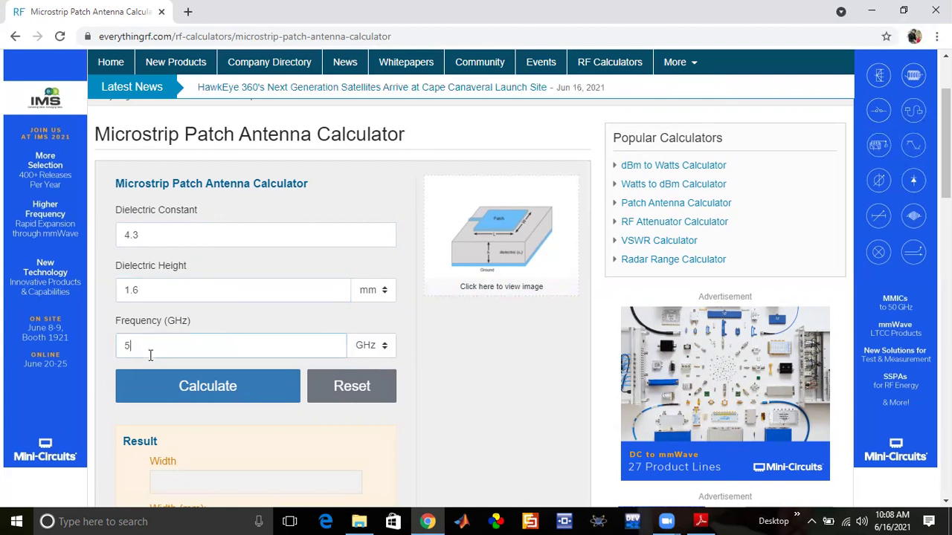
{"action": "left_click", "coordinate": [188, 393]}
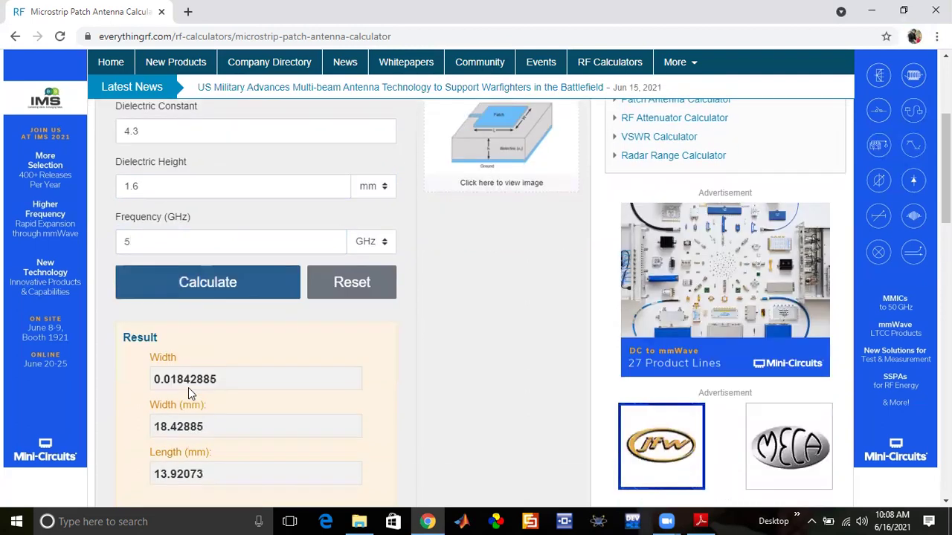
Examine the calculated patch width and length and the calculation process formulas from Step 1 through Step 5
{"action": "scroll", "coordinate": [188, 388], "scroll_direction": "down", "scroll_amount": 3}
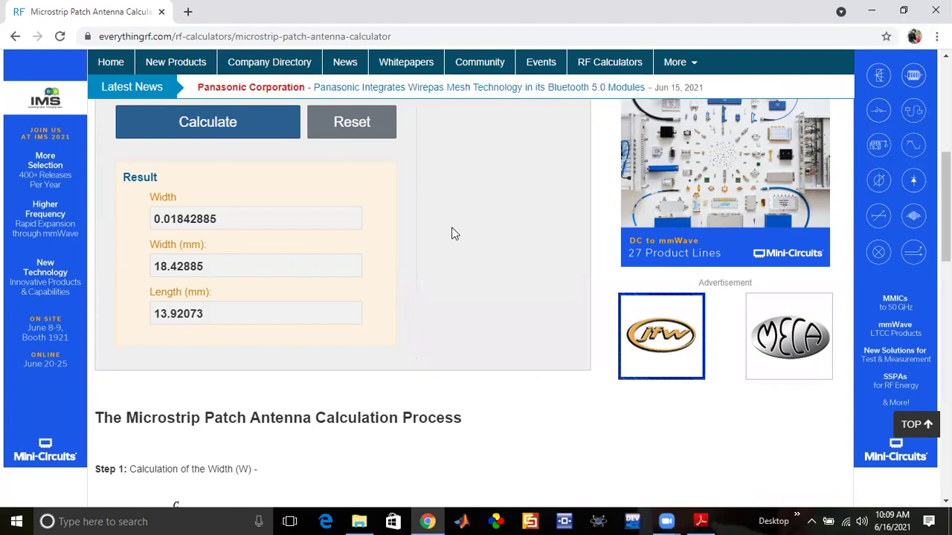
{"action": "scroll", "coordinate": [944, 212], "scroll_direction": "down", "scroll_amount": 1}
{"action": "mouse_move", "coordinate": [945, 212]}
{"action": "left_mouse_down"}
{"action": "mouse_move", "coordinate": [945, 229]}
{"action": "mouse_move", "coordinate": [945, 213]}
{"action": "left_mouse_up"}
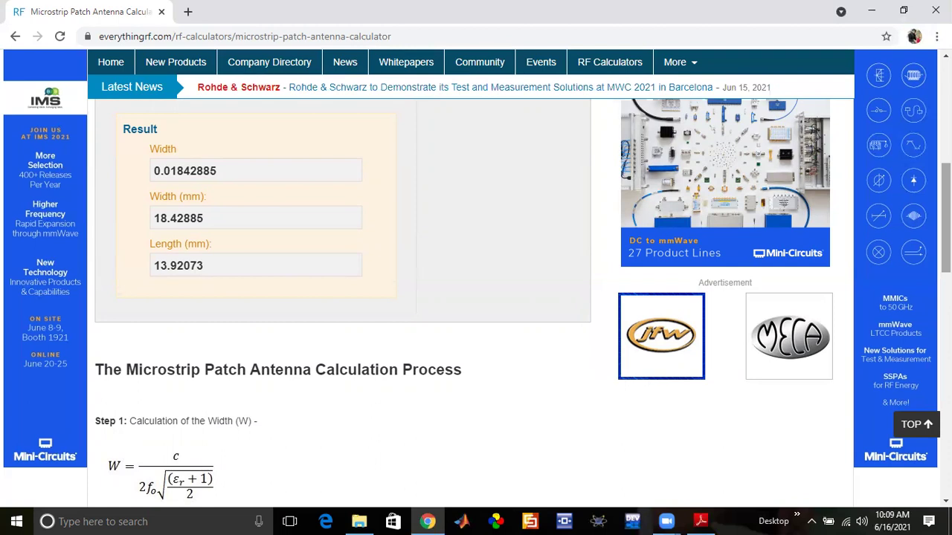
{"action": "scroll", "coordinate": [342, 297], "scroll_direction": "down", "scroll_amount": 3}
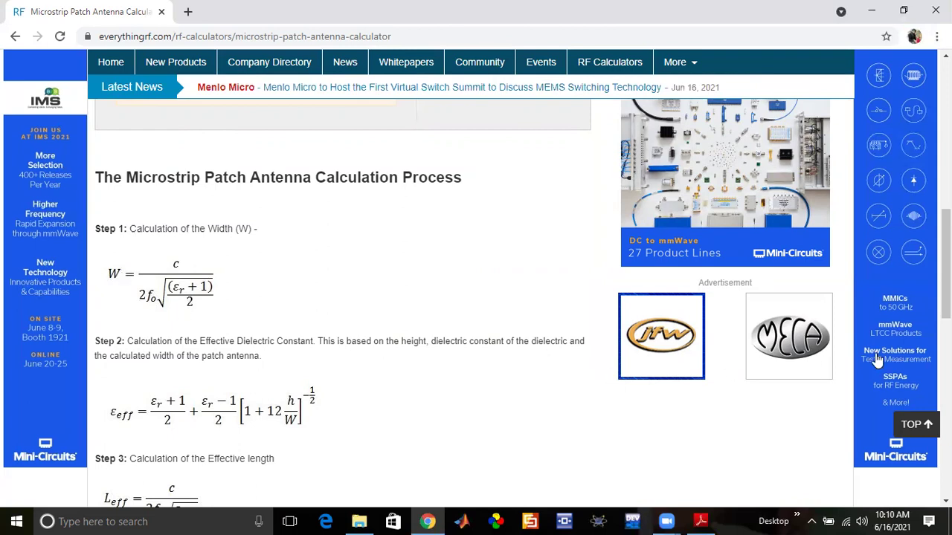
{"action": "scroll", "coordinate": [607, 374], "scroll_direction": "up", "scroll_amount": 3}
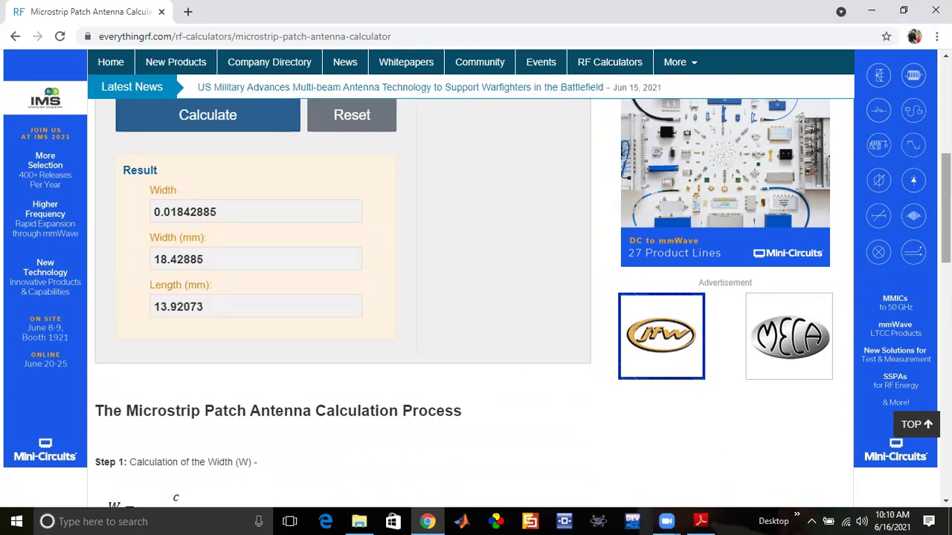
{"action": "scroll", "coordinate": [642, 329], "scroll_direction": "down", "scroll_amount": 2}
{"action": "scroll", "coordinate": [405, 229], "scroll_direction": "down", "scroll_amount": 2}
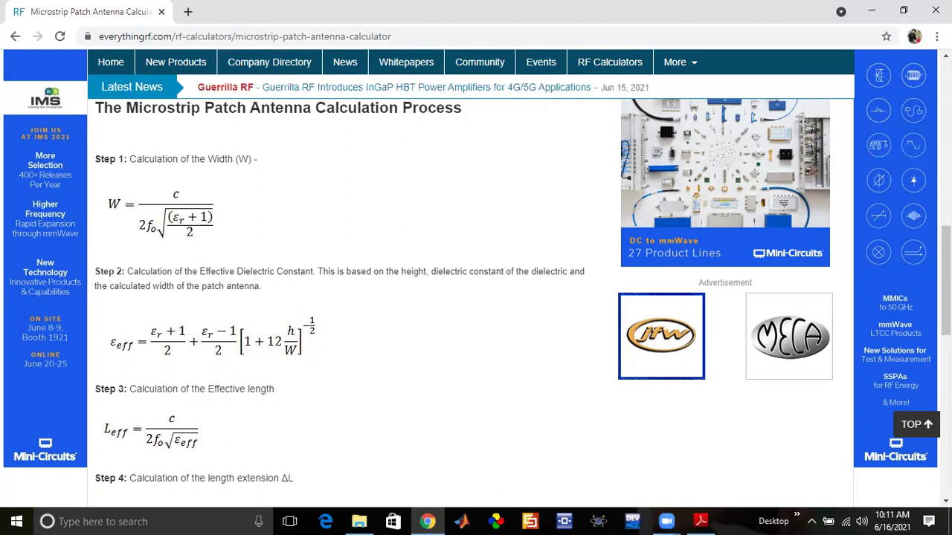
{"action": "scroll", "coordinate": [342, 297], "scroll_direction": "down", "scroll_amount": 3}
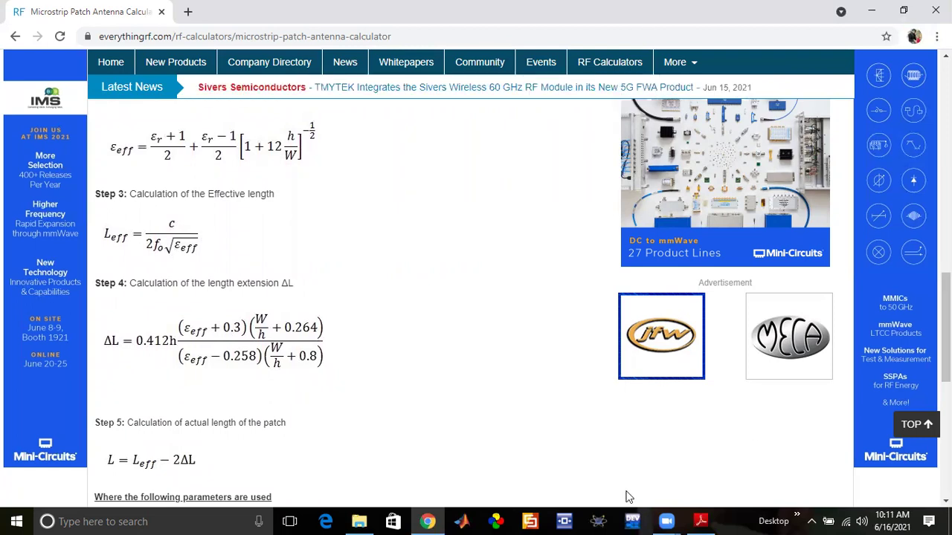
Switch to LAb9patch.pdf in Adobe Reader and view Figure 14.7 on the physical and effective patch lengths
{"action": "left_click", "coordinate": [701, 521]}
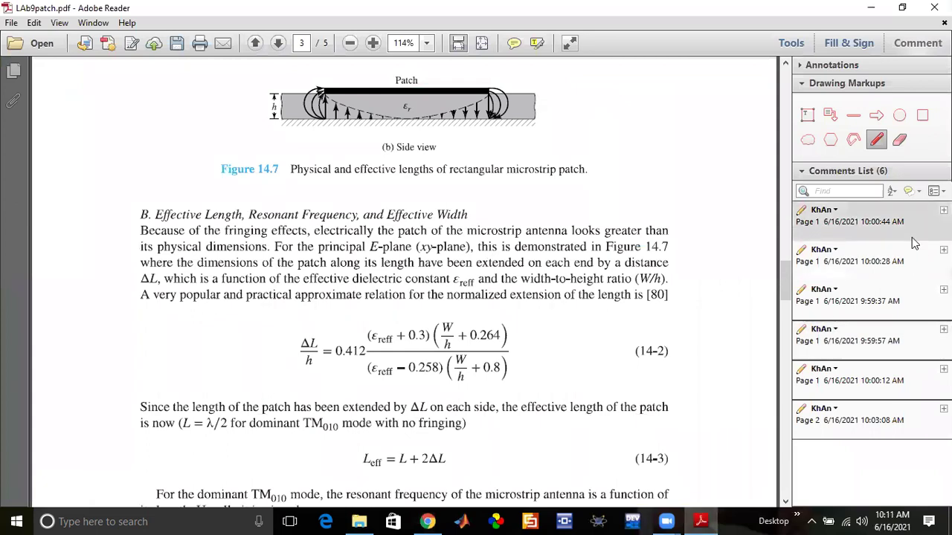
{"action": "left_click_drag", "start_coordinate": [791, 294], "coordinate": [786, 266]}
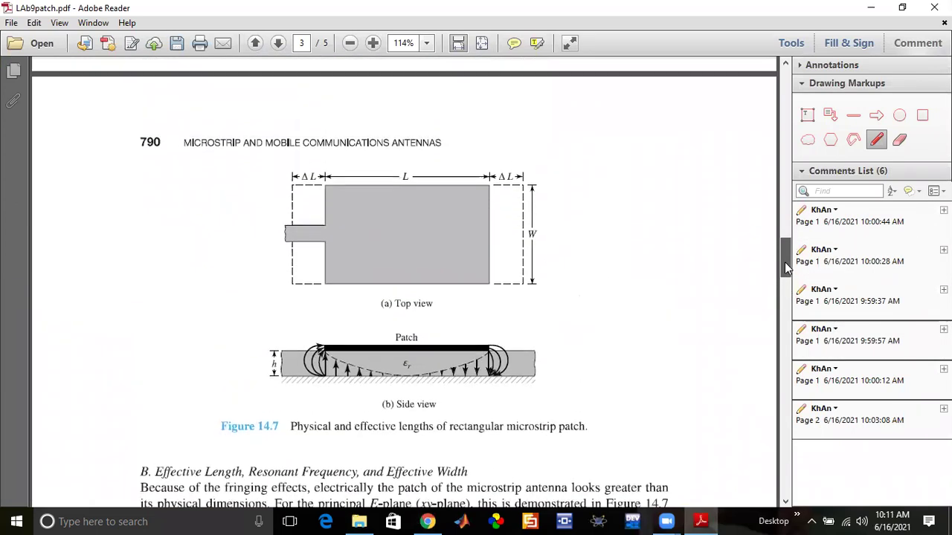
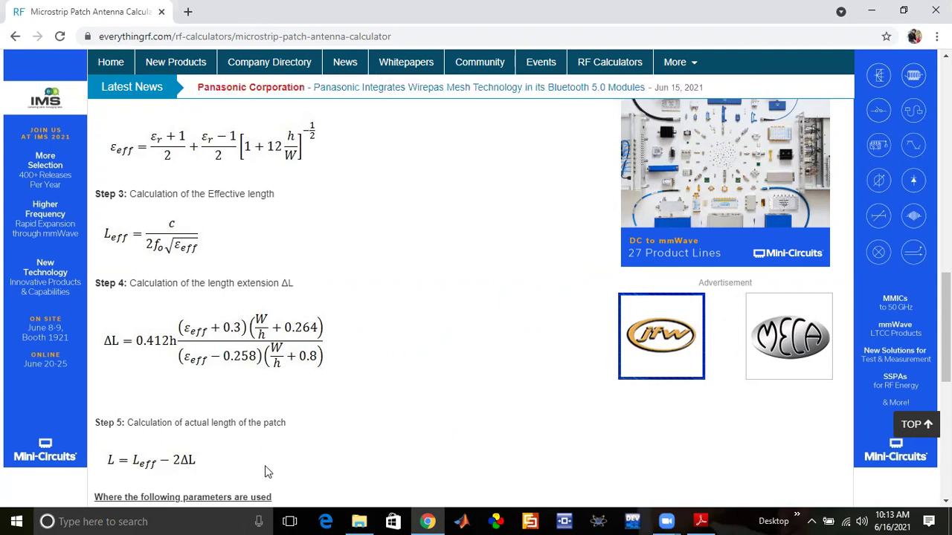
Review the calculator page's length extension and actual length formulas with their parameter definitions, and return to the calculated results
{"action": "scroll", "coordinate": [946, 327], "scroll_direction": "down", "scroll_amount": 2}
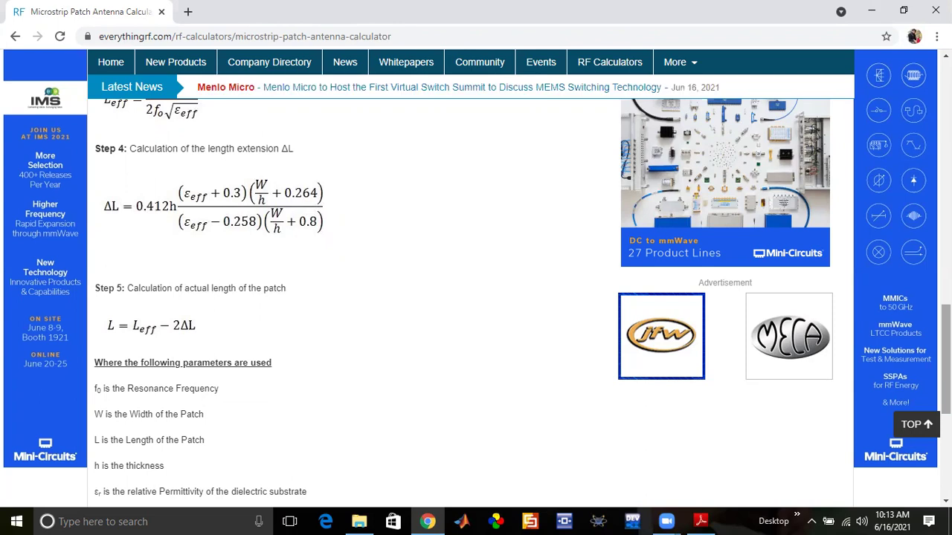
{"action": "mouse_move", "coordinate": [946, 359]}
{"action": "left_mouse_down"}
{"action": "mouse_move", "coordinate": [946, 373]}
{"action": "mouse_move", "coordinate": [946, 342]}
{"action": "left_mouse_up"}
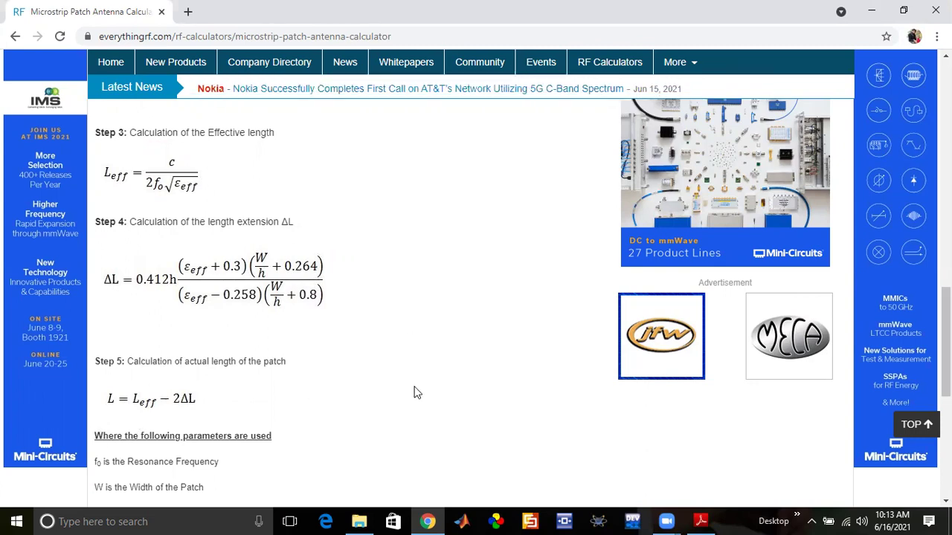
{"action": "scroll", "coordinate": [661, 336], "scroll_direction": "up", "scroll_amount": 5}
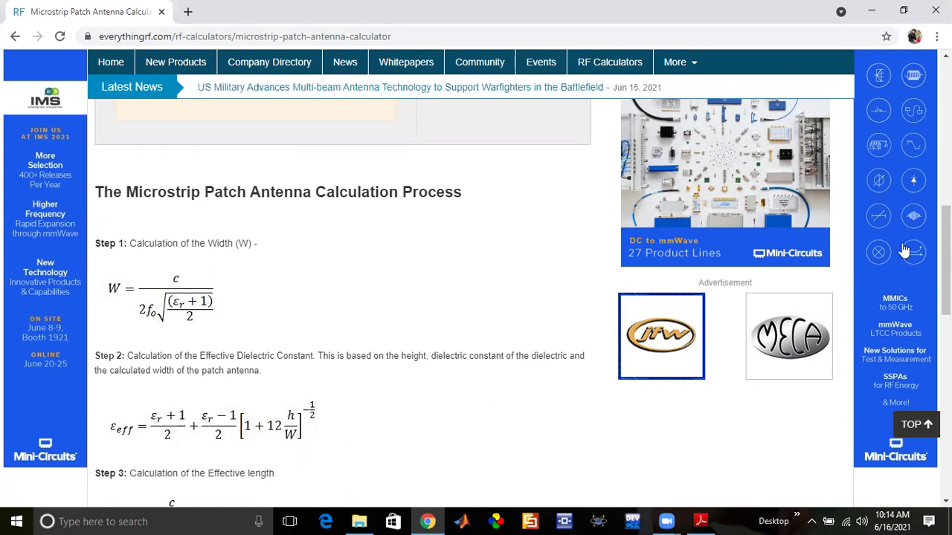
{"action": "scroll", "coordinate": [946, 260], "scroll_direction": "down", "scroll_amount": 2}
{"action": "scroll", "coordinate": [946, 261], "scroll_direction": "down", "scroll_amount": 2}
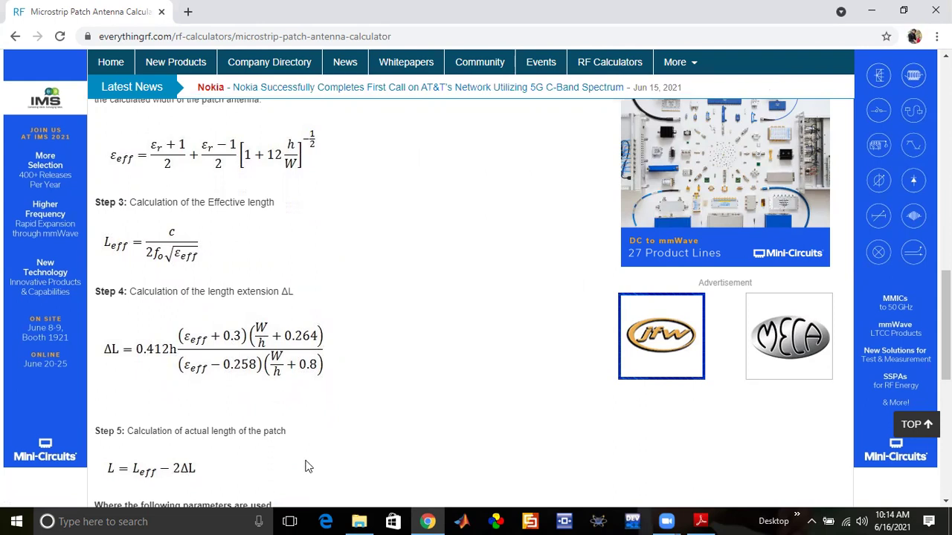
{"action": "left_click_drag", "start_coordinate": [946, 325], "coordinate": [946, 210]}
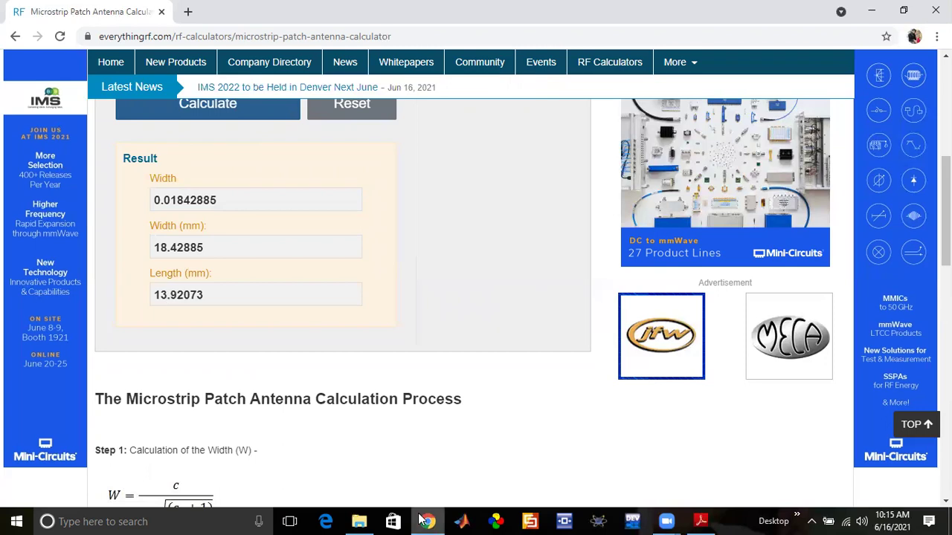
Switch to CST Studio Suite and start a new project template for Antennas in the MW & RF & Optical area
{"action": "left_click", "coordinate": [530, 521]}
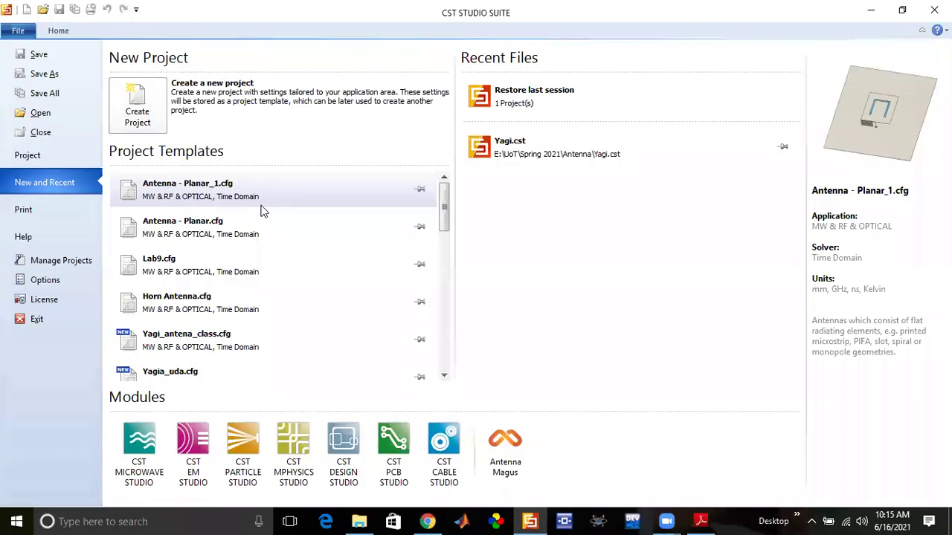
{"action": "left_click", "coordinate": [142, 110]}
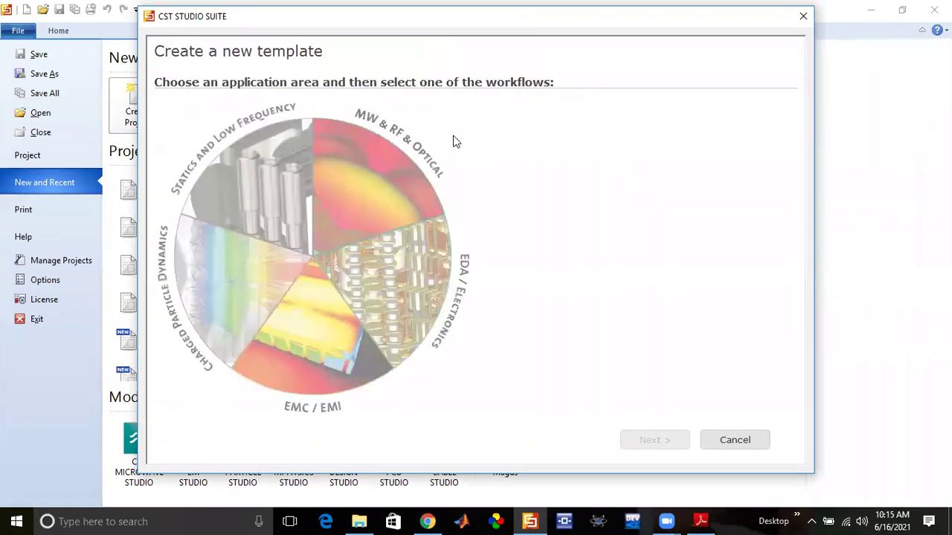
{"action": "left_click", "coordinate": [374, 167]}
{"action": "left_click", "coordinate": [571, 122]}
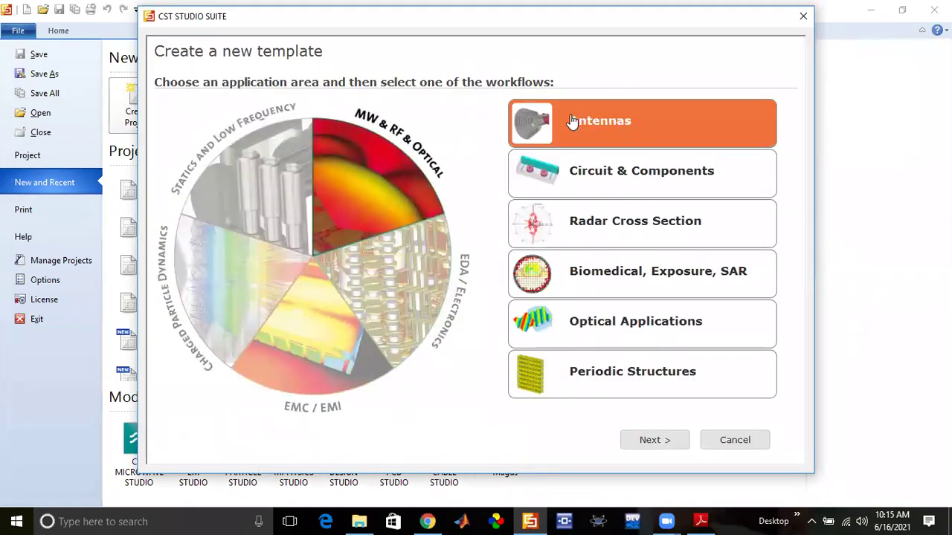
{"action": "left_click", "coordinate": [652, 443]}
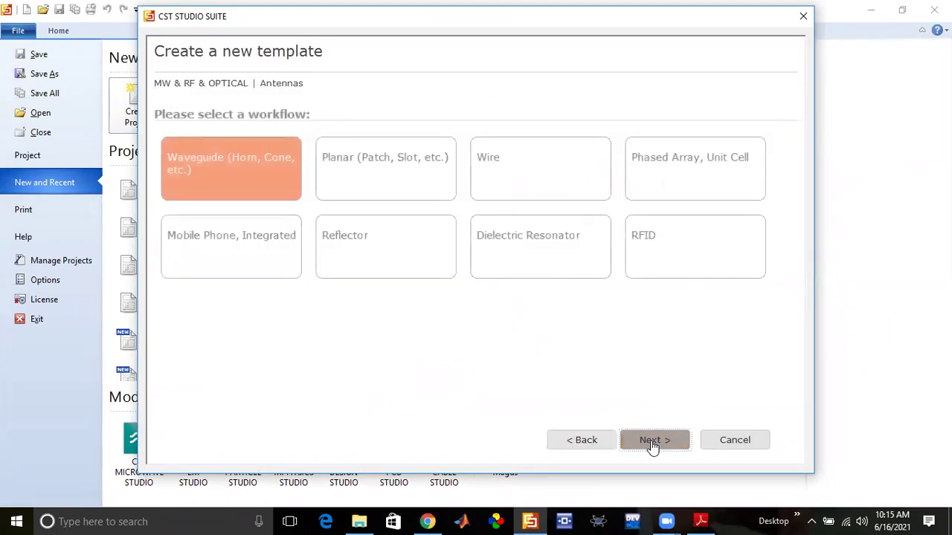
Choose the Planar (Patch, Slot, etc.) workflow with the Time Domain solver, keeping the units mm, GHz, ns and Kelvin
{"action": "left_click", "coordinate": [397, 181]}
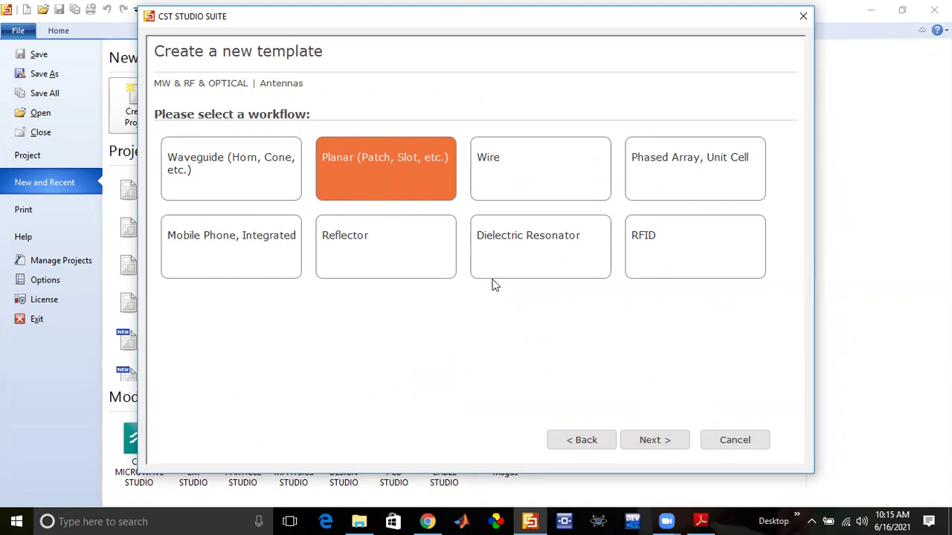
{"action": "left_click", "coordinate": [636, 451]}
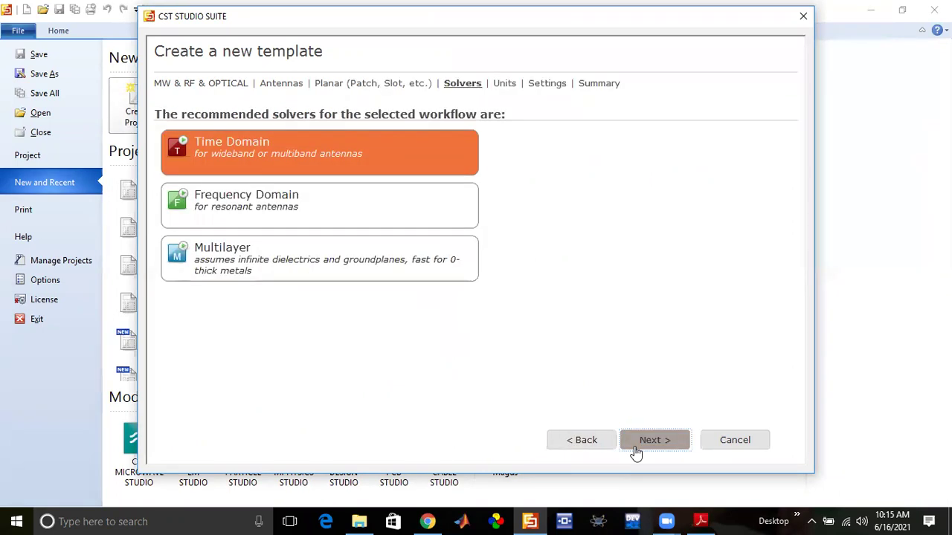
{"action": "left_click", "coordinate": [645, 442]}
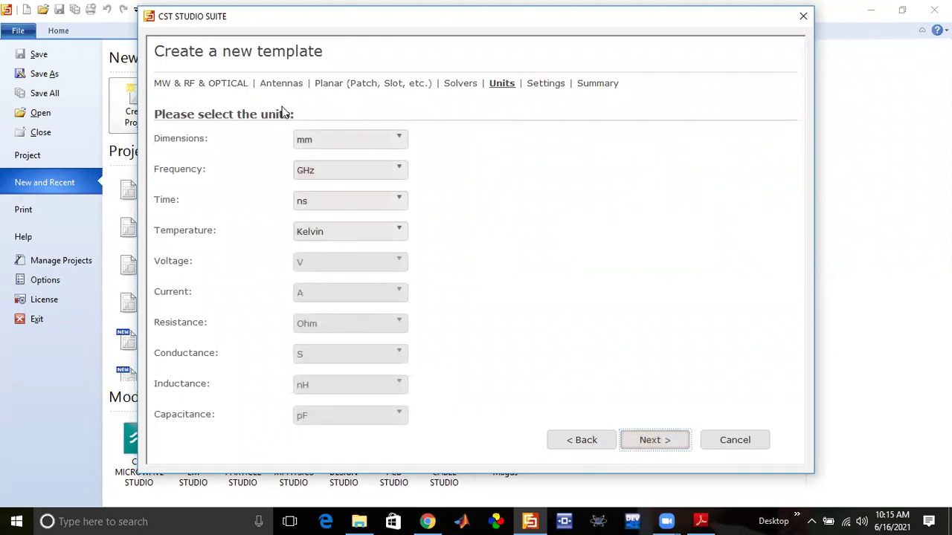
{"action": "left_click", "coordinate": [645, 442]}
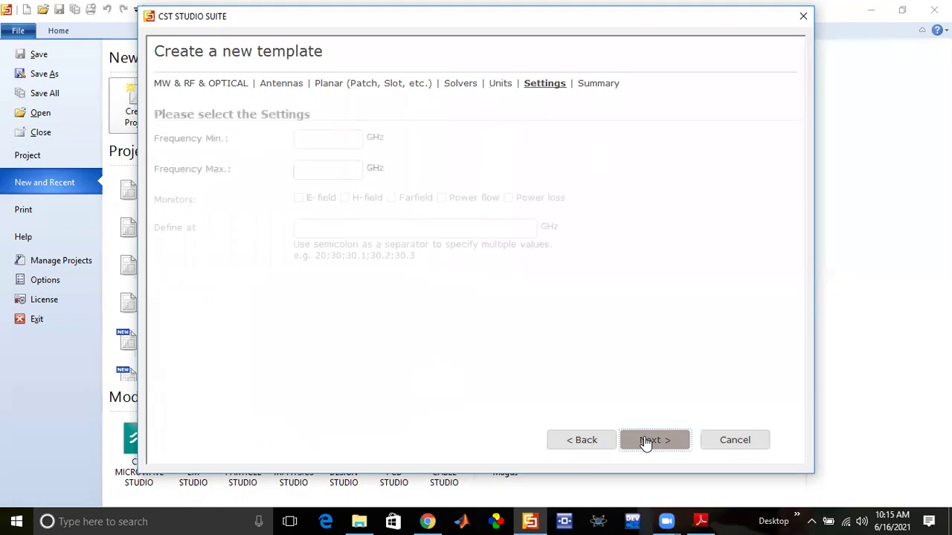
Set the template's frequency range to a minimum of 4 GHz and a maximum of 6 GHz
{"action": "left_click", "coordinate": [331, 144]}
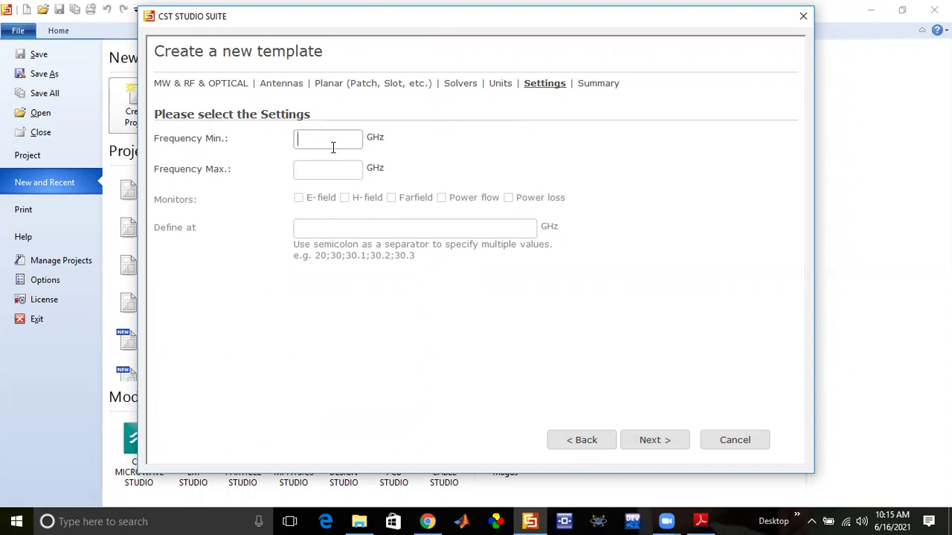
{"action": "type", "text": "4"}
{"action": "left_click", "coordinate": [328, 171]}
{"action": "type", "text": "6"}
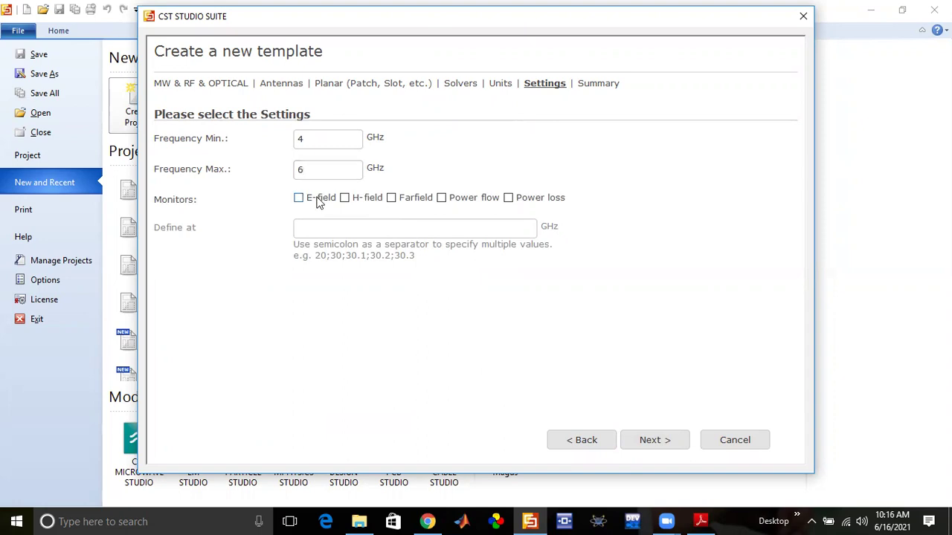
Leave all field monitors unselected and finish the template under the name Lab9_Patch_Antenna
{"action": "left_click", "coordinate": [393, 201]}
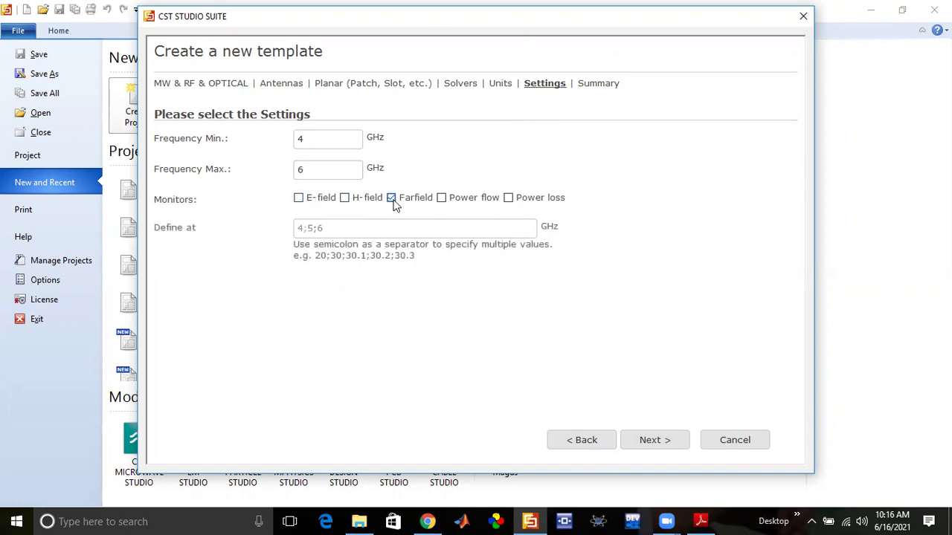
{"action": "left_click", "coordinate": [393, 202]}
{"action": "left_click", "coordinate": [635, 444]}
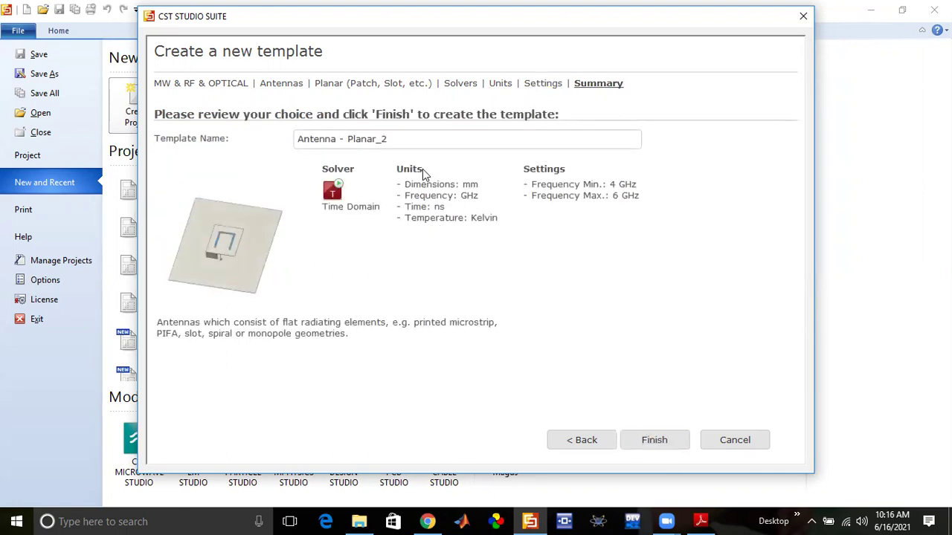
{"action": "left_click_drag", "start_coordinate": [385, 140], "coordinate": [293, 142]}
{"action": "type", "text": "Lab9"}
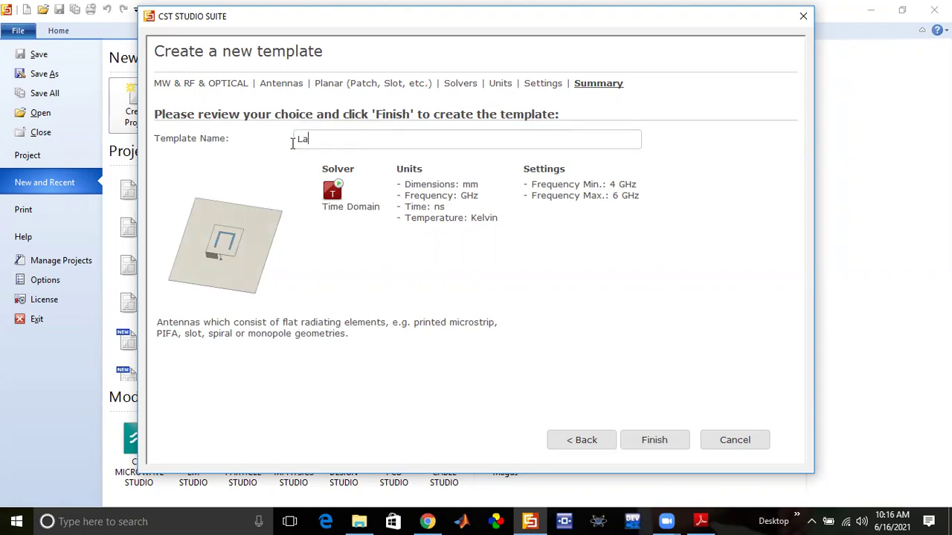
{"action": "type", "text": "_Patch_Antenna"}
{"action": "left_click", "coordinate": [642, 442]}
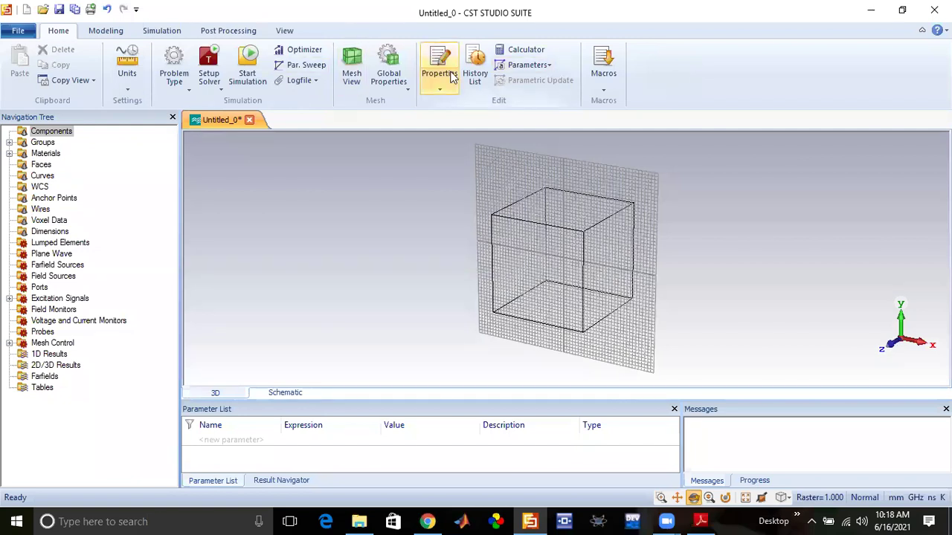
Start a new brick defined by numeric coordinates and name it Substrate
{"action": "key", "text": "space"}
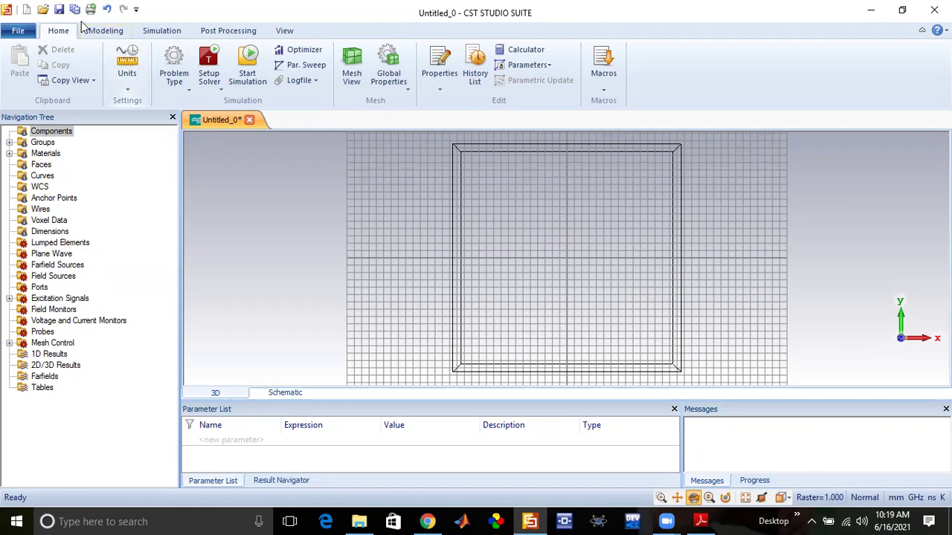
{"action": "left_click", "coordinate": [96, 31]}
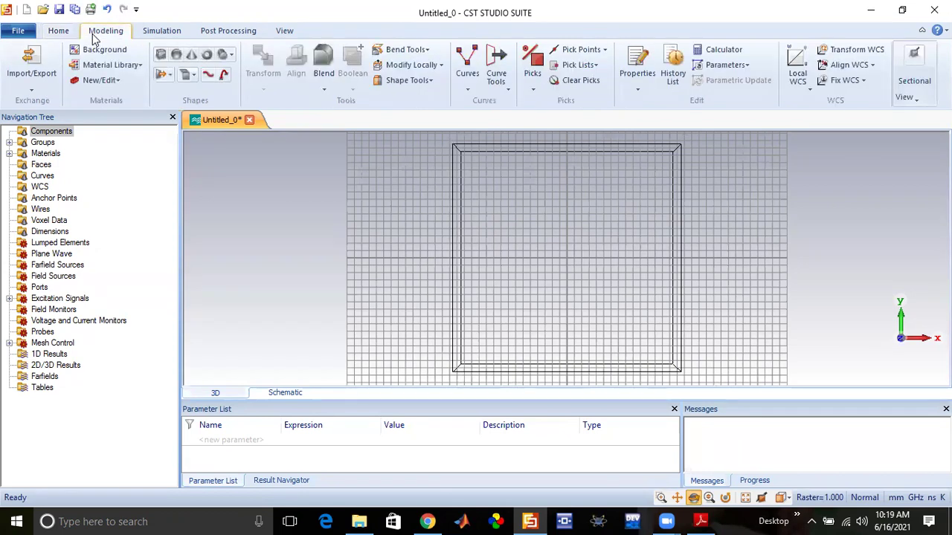
{"action": "left_click", "coordinate": [159, 57]}
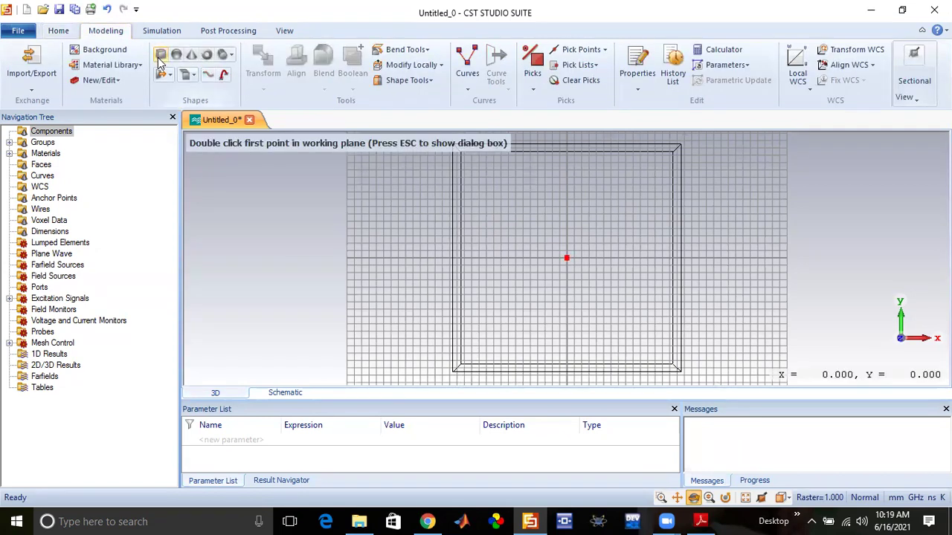
{"action": "key", "text": "Escape"}
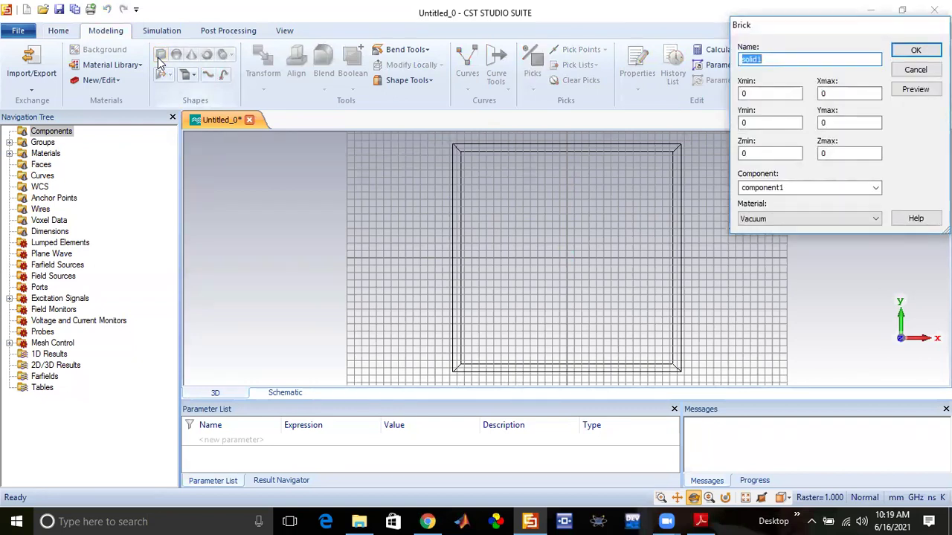
{"action": "type", "text": "Substrate"}
Set the substrate brick's X range from -Ws/2 to Ws/2 and its Y range from -Ls/2 to Ls/2
{"action": "left_click", "coordinate": [755, 94]}
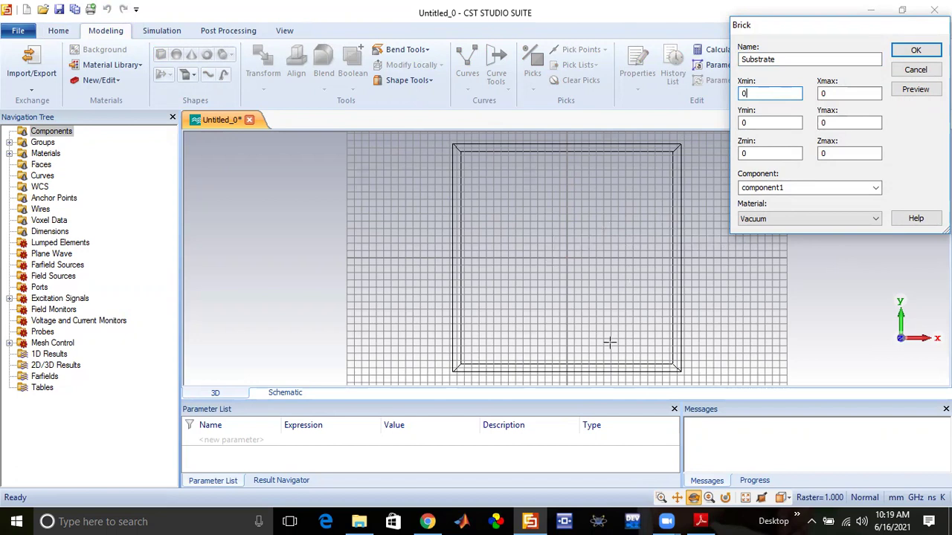
{"action": "mouse_move", "coordinate": [695, 521]}
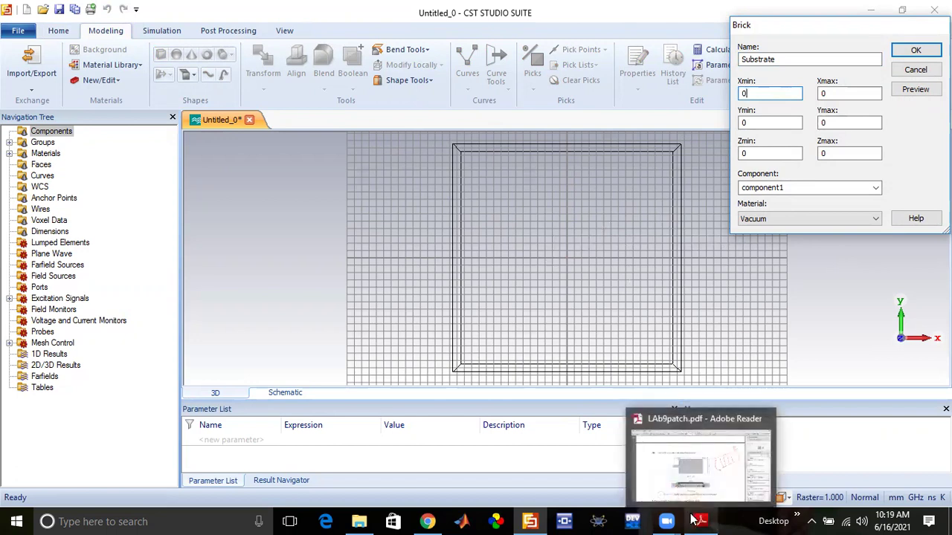
{"action": "mouse_move", "coordinate": [689, 492]}
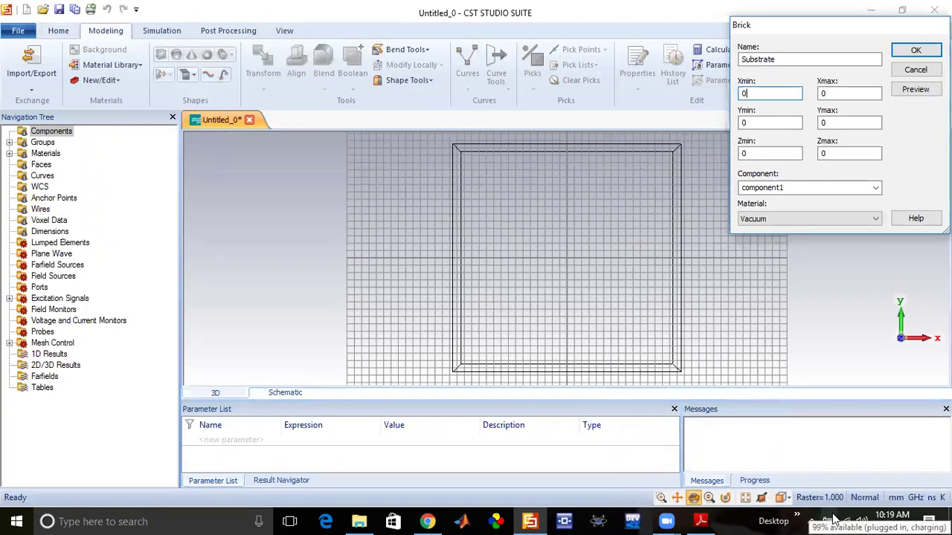
{"action": "key", "text": "BackSpace"}
{"action": "type", "text": "-Ws/2"}
{"action": "key", "text": "Tab"}
{"action": "type", "text": "Ws/2"}
{"action": "key", "text": "Tab"}
{"action": "type", "text": "-"}
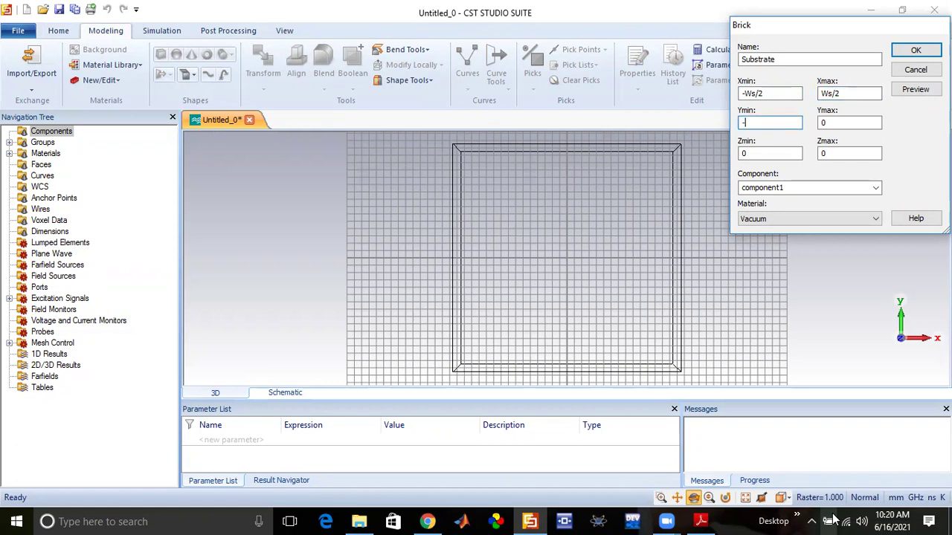
{"action": "type", "text": "Ls/2"}
{"action": "key", "text": "Tab"}
{"action": "type", "text": "Ls/2"}
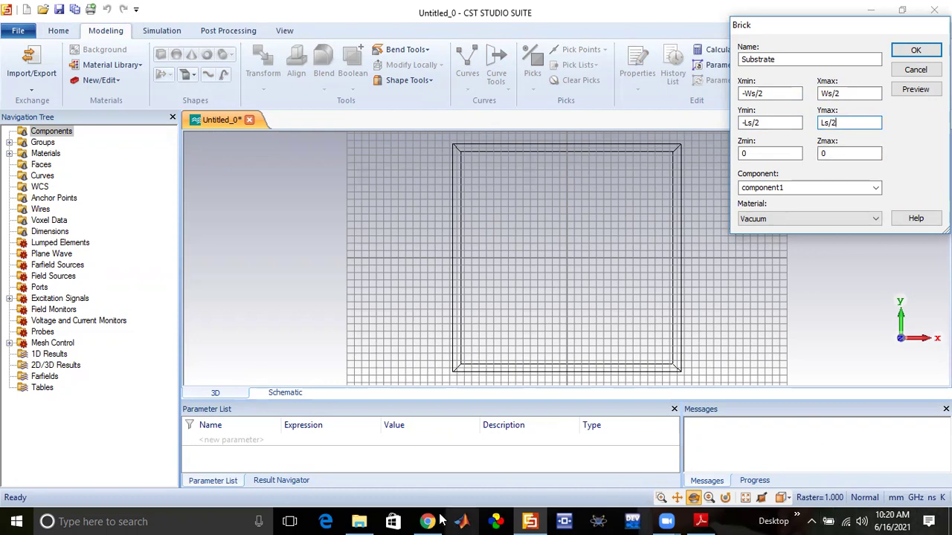
Set the substrate brick's Zmax to h, keeping Zmin at 0
{"action": "mouse_move", "coordinate": [427, 522]}
{"action": "mouse_move", "coordinate": [405, 482]}
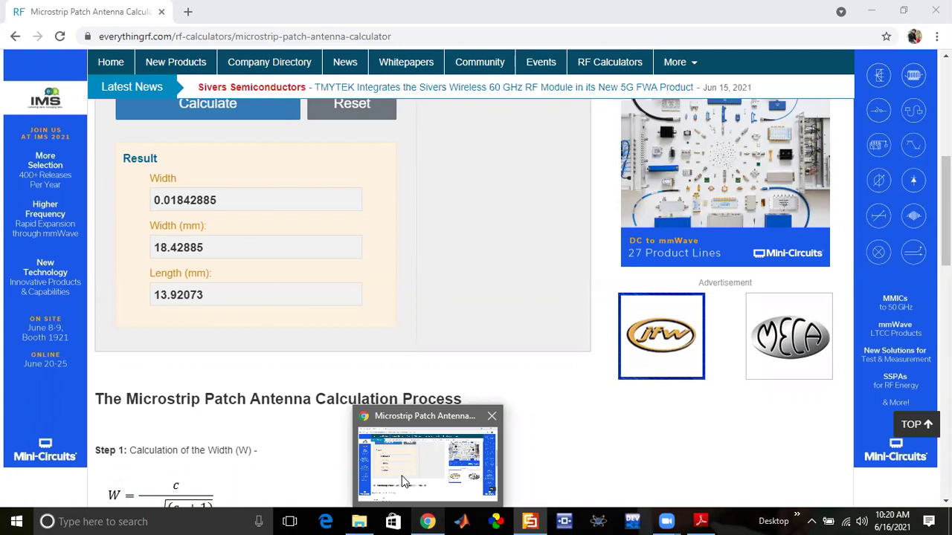
{"action": "left_click", "coordinate": [530, 521]}
{"action": "left_click", "coordinate": [834, 154]}
{"action": "key", "text": "BackSpace"}
{"action": "type", "text": "h"}
Filter the material library for fr-4 and load FR-4 (lossy) as the substrate's material
{"action": "left_click", "coordinate": [774, 221]}
{"action": "left_click", "coordinate": [774, 242]}
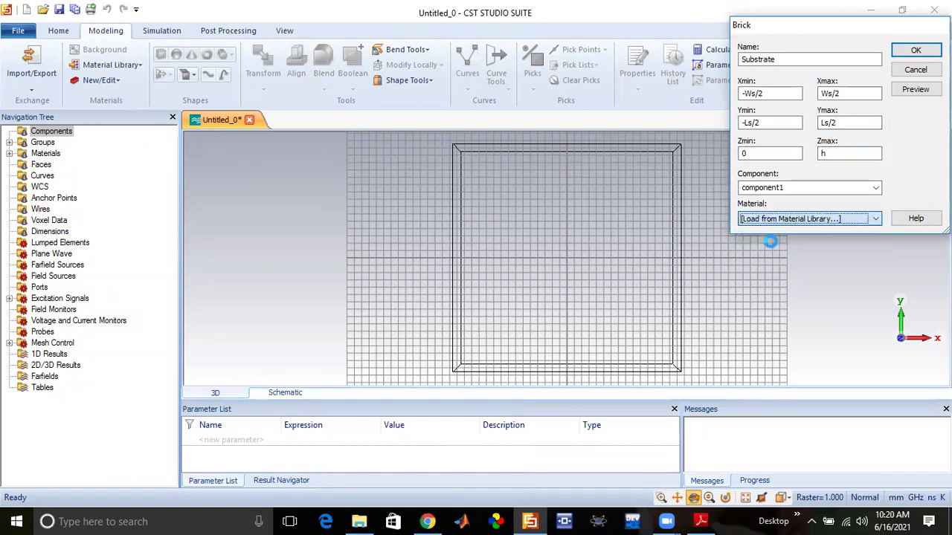
{"action": "left_click", "coordinate": [690, 49]}
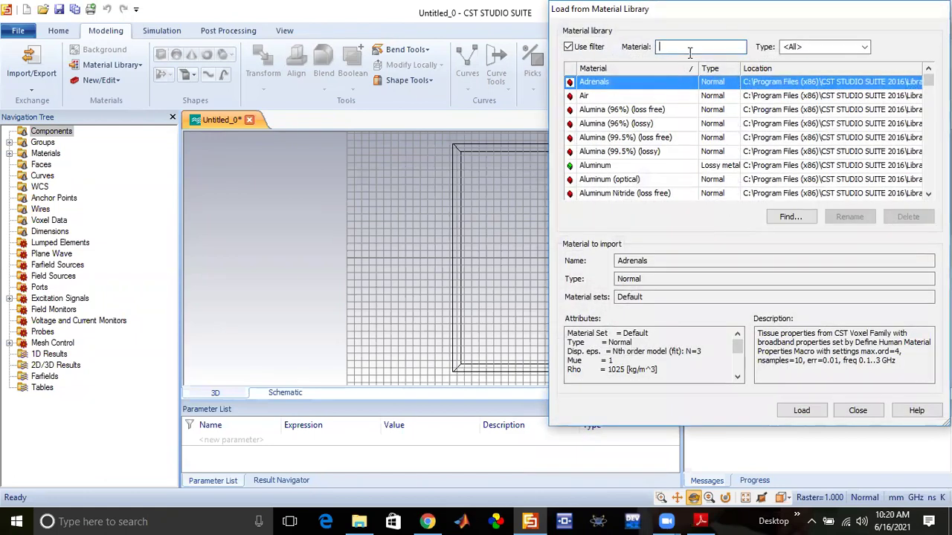
{"action": "type", "text": "fr"}
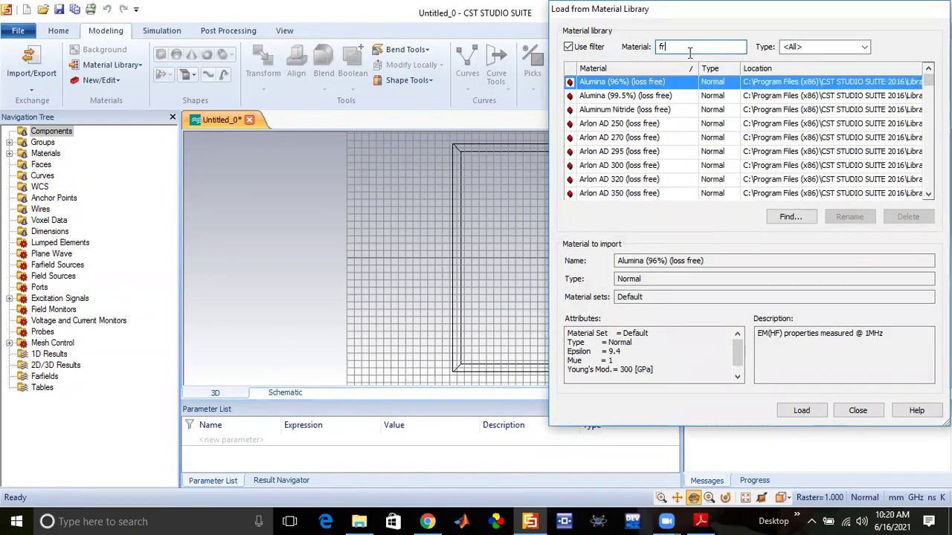
{"action": "type", "text": "-4"}
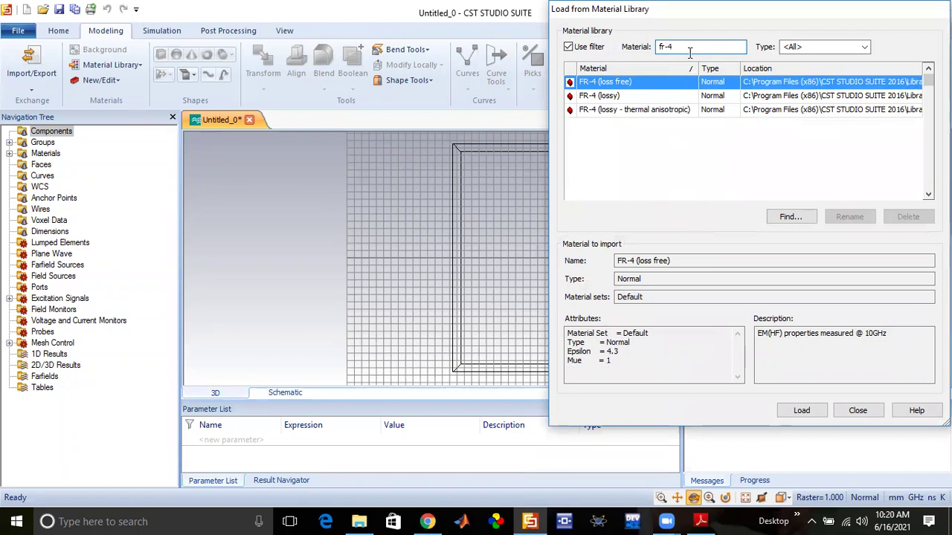
{"action": "left_click", "coordinate": [629, 97]}
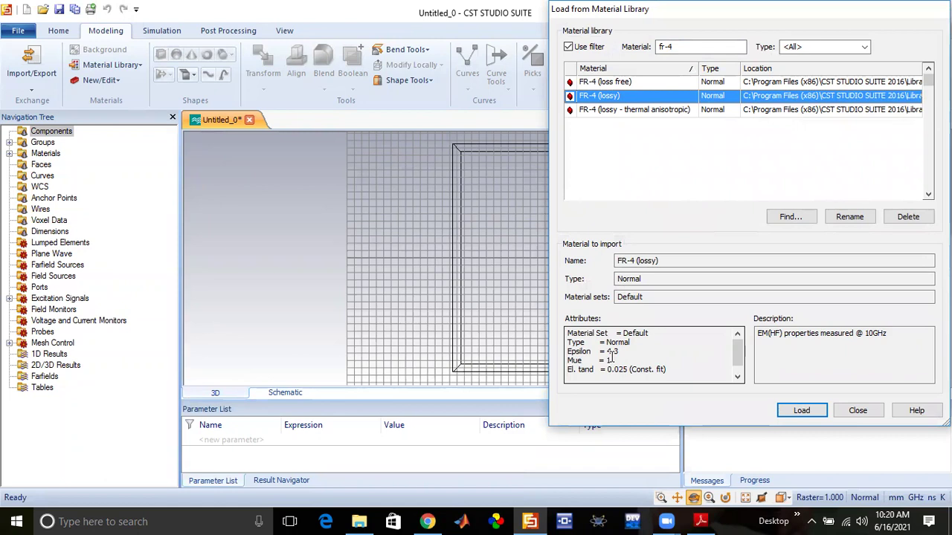
{"action": "left_click_drag", "start_coordinate": [620, 352], "coordinate": [604, 352]}
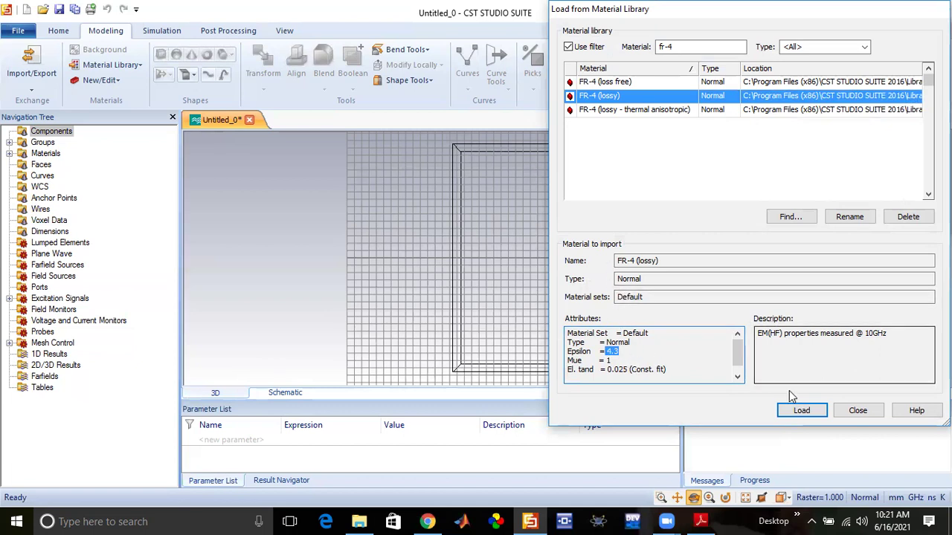
{"action": "left_click", "coordinate": [793, 412]}
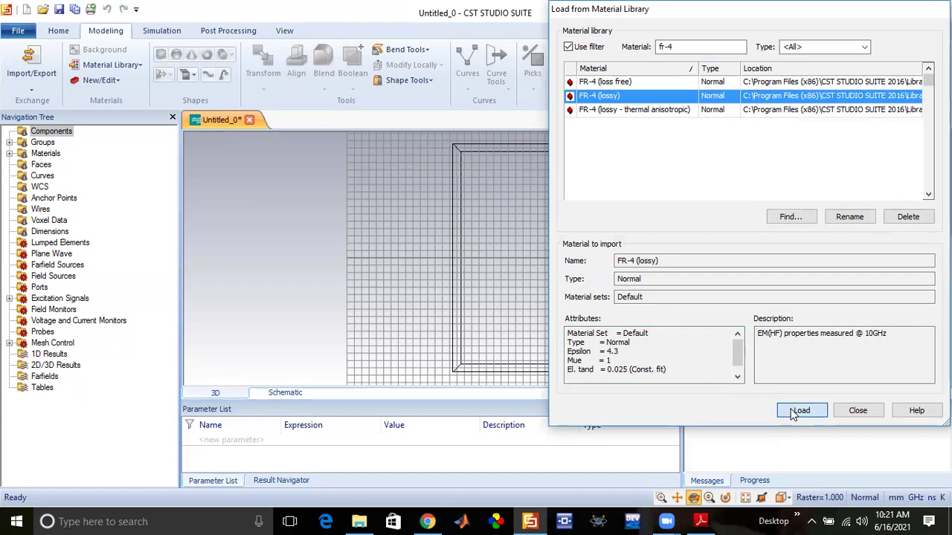
Preview and create the substrate brick, defining the missing parameters Ws = 22, Ls = 18 and h = 1.6
{"action": "left_click", "coordinate": [910, 90]}
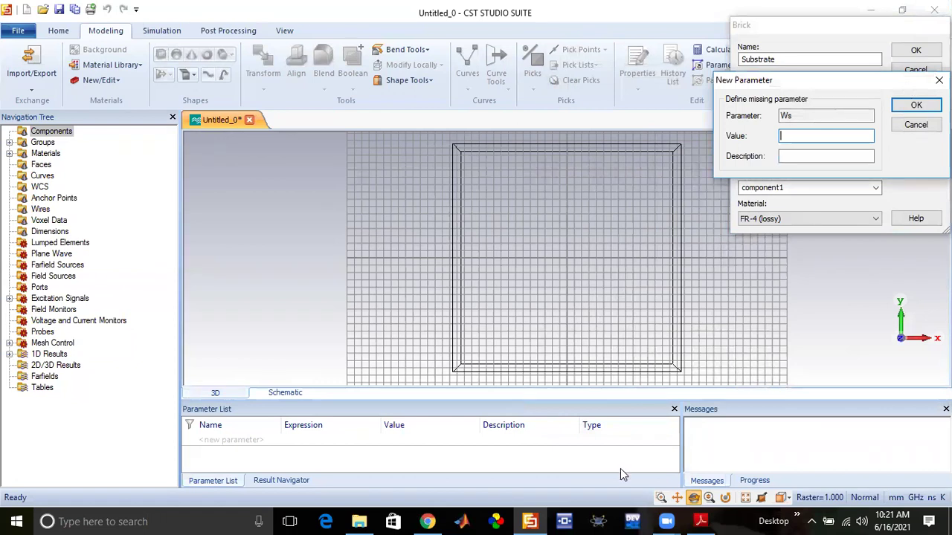
{"action": "mouse_move", "coordinate": [535, 521]}
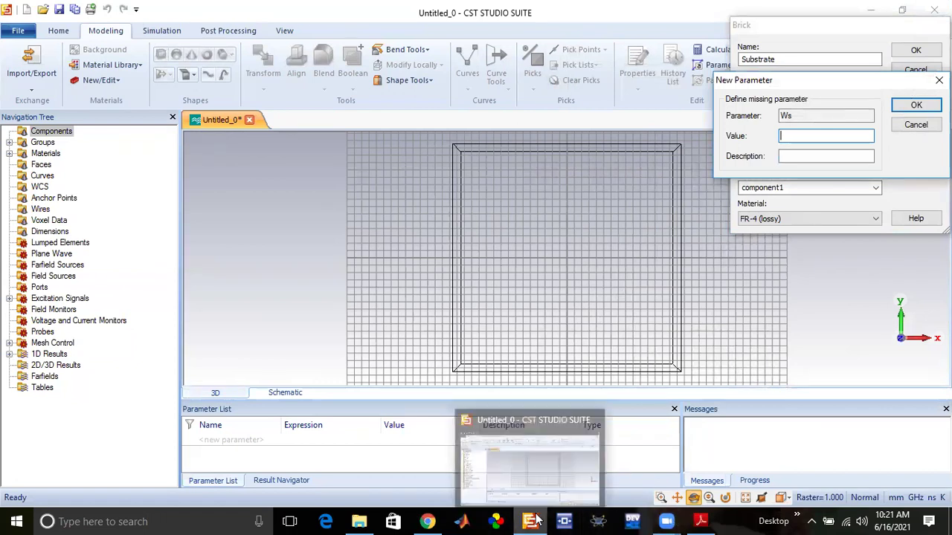
{"action": "left_click", "coordinate": [411, 467]}
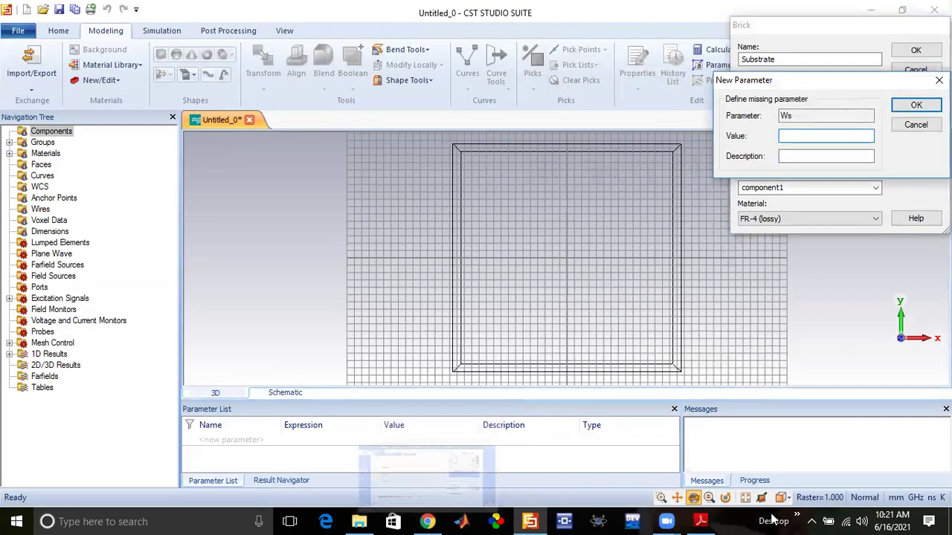
{"action": "type", "text": "22"}
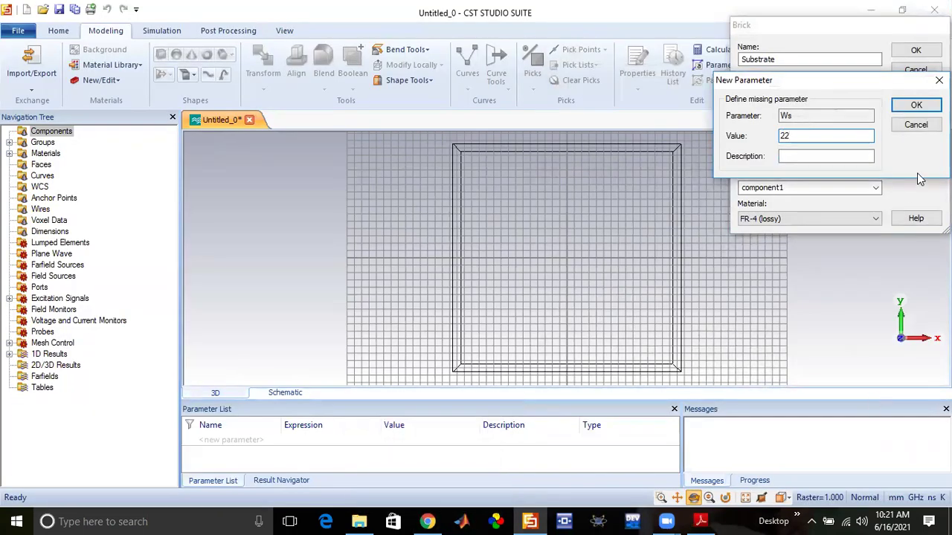
{"action": "left_click", "coordinate": [916, 105]}
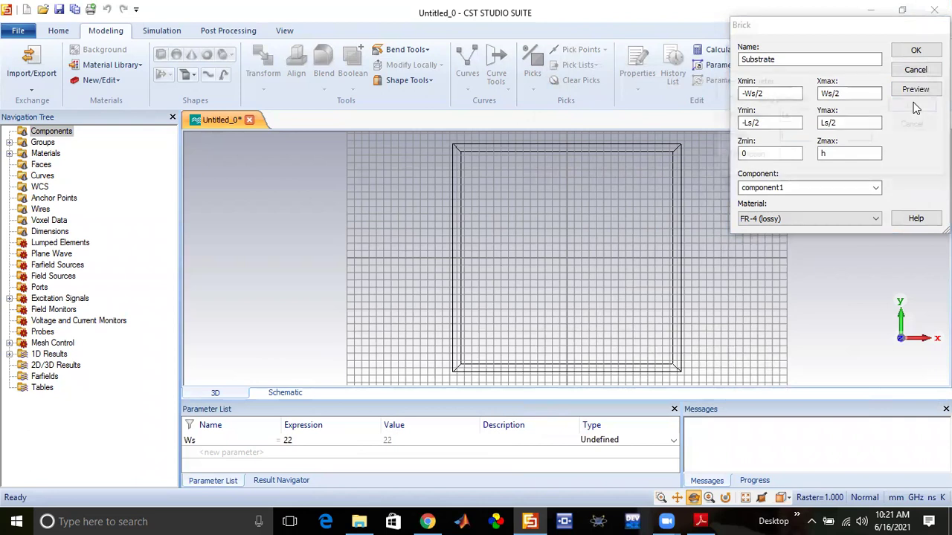
{"action": "type", "text": "1"}
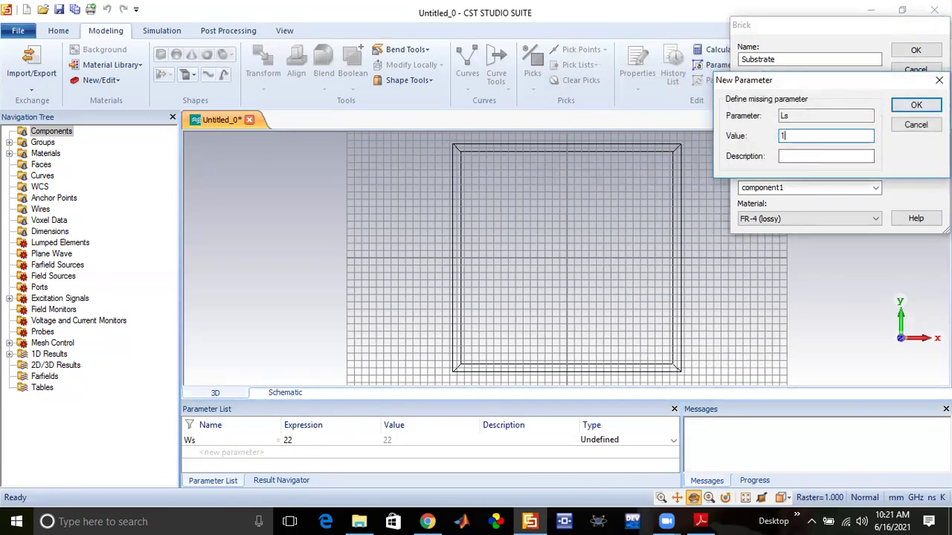
{"action": "type", "text": "2"}
{"action": "left_click", "coordinate": [917, 105]}
{"action": "type", "text": "1.6"}
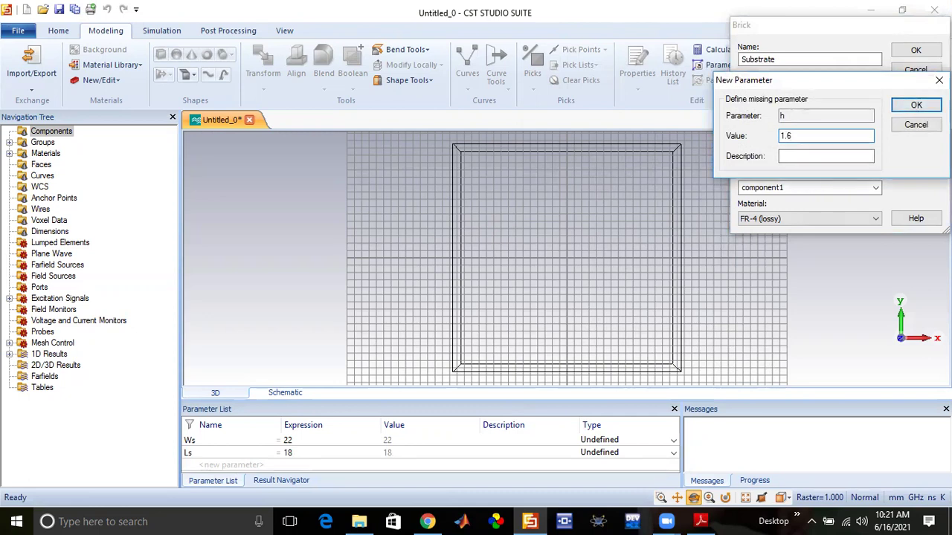
{"action": "left_click", "coordinate": [916, 106]}
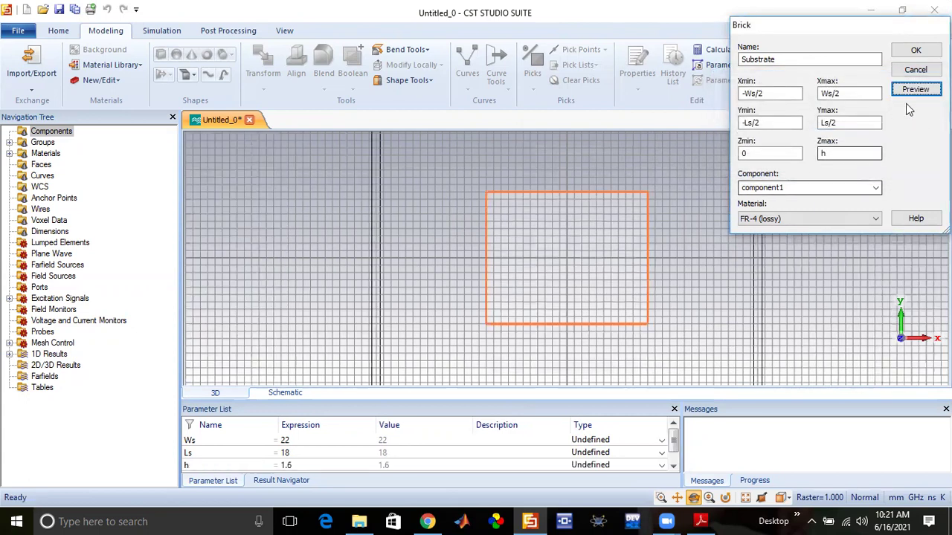
{"action": "left_click", "coordinate": [915, 52]}
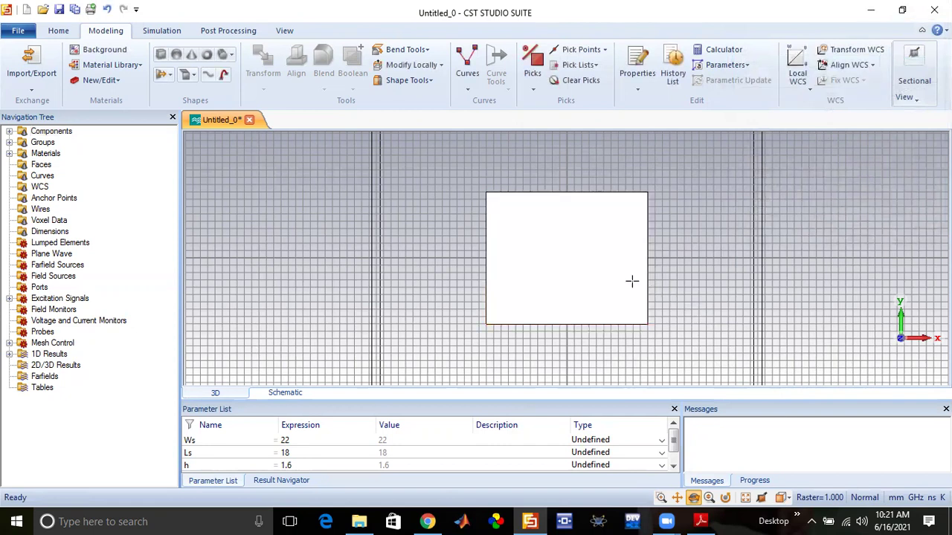
Examine the substrate brick at an angle and from its front and back sides
{"action": "mouse_move", "coordinate": [614, 272]}
{"action": "left_mouse_down"}
{"action": "mouse_move", "coordinate": [538, 260]}
{"action": "mouse_move", "coordinate": [463, 285]}
{"action": "mouse_move", "coordinate": [518, 314]}
{"action": "mouse_move", "coordinate": [573, 318]}
{"action": "mouse_move", "coordinate": [648, 296]}
{"action": "left_mouse_up"}
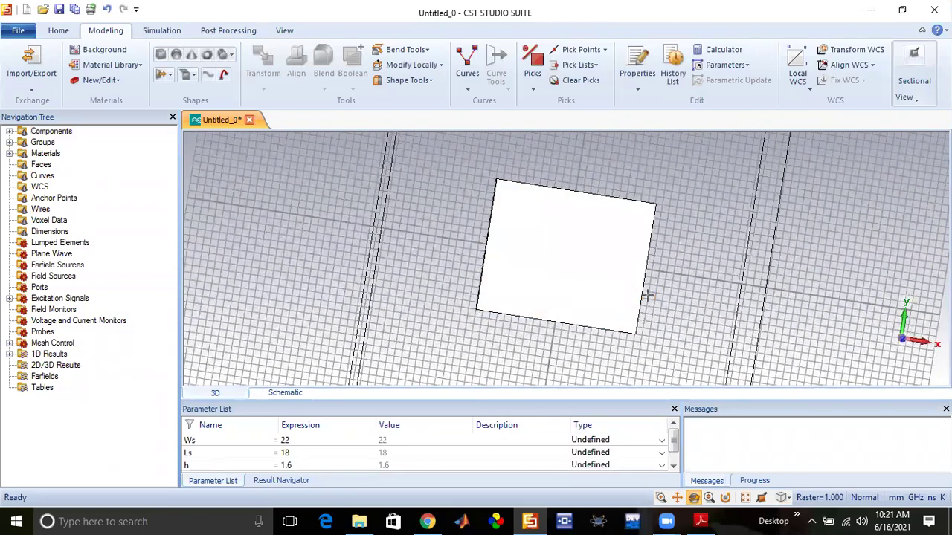
{"action": "key", "text": "5"}
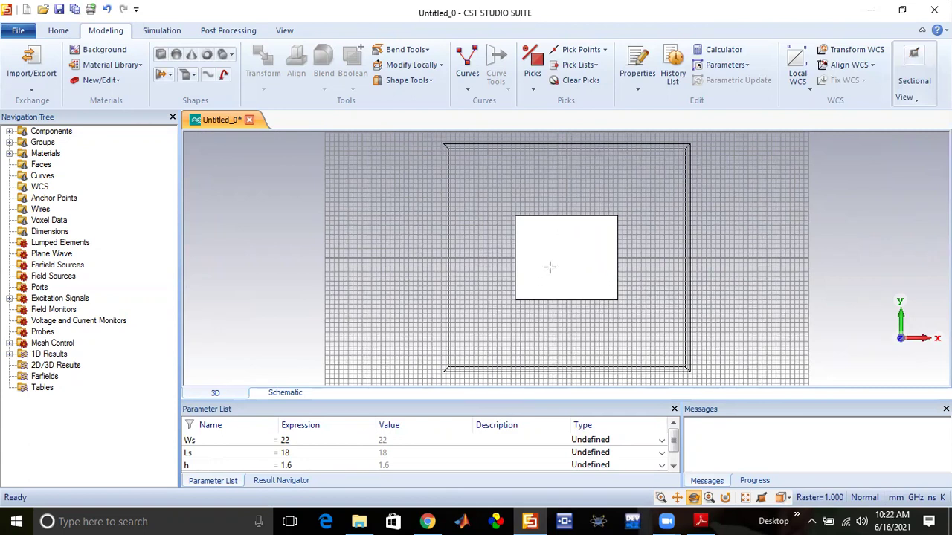
{"action": "key", "text": "3"}
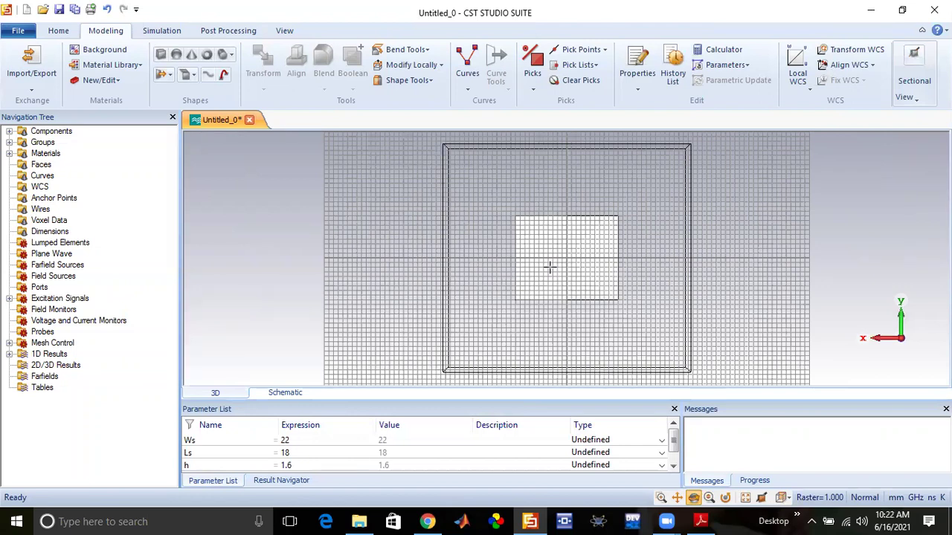
{"action": "key", "text": "5"}
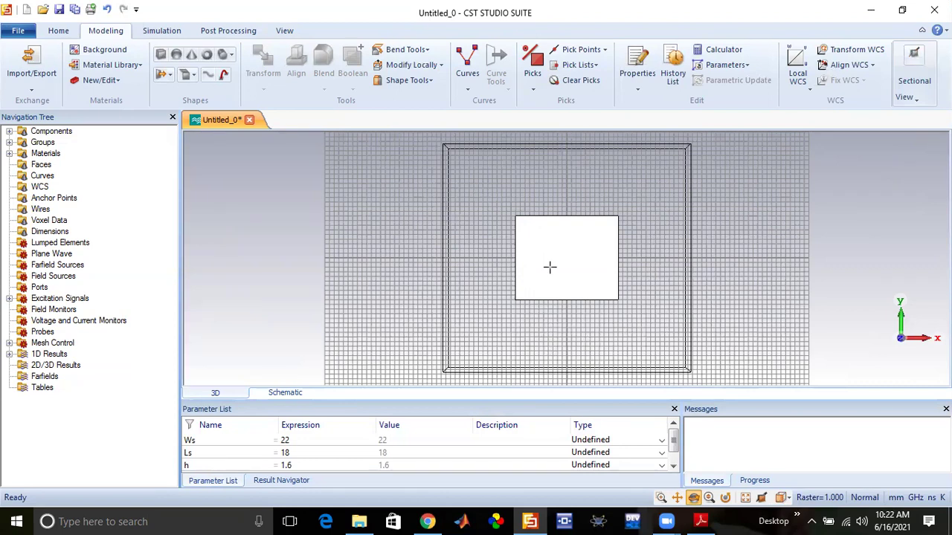
{"action": "key", "text": "3"}
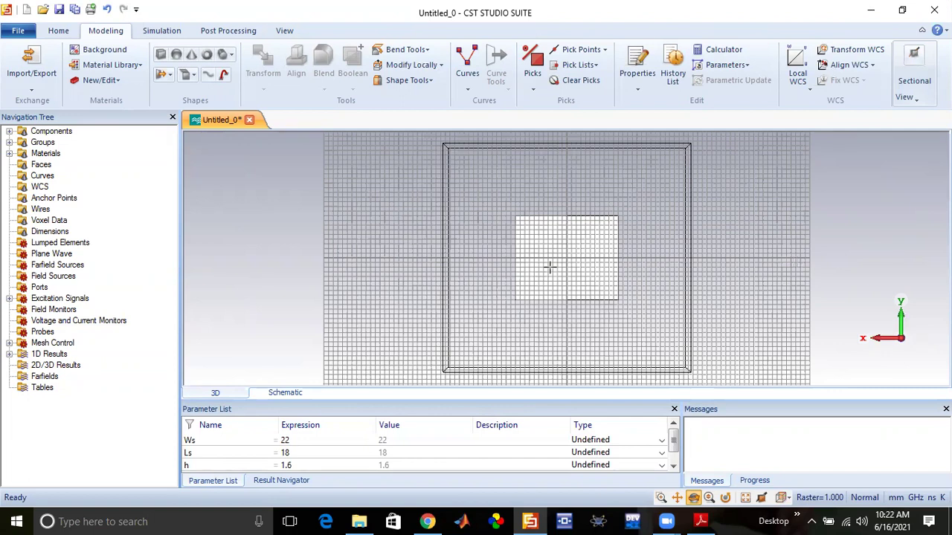
Pick the back face of the substrate brick
{"action": "key", "text": "5"}
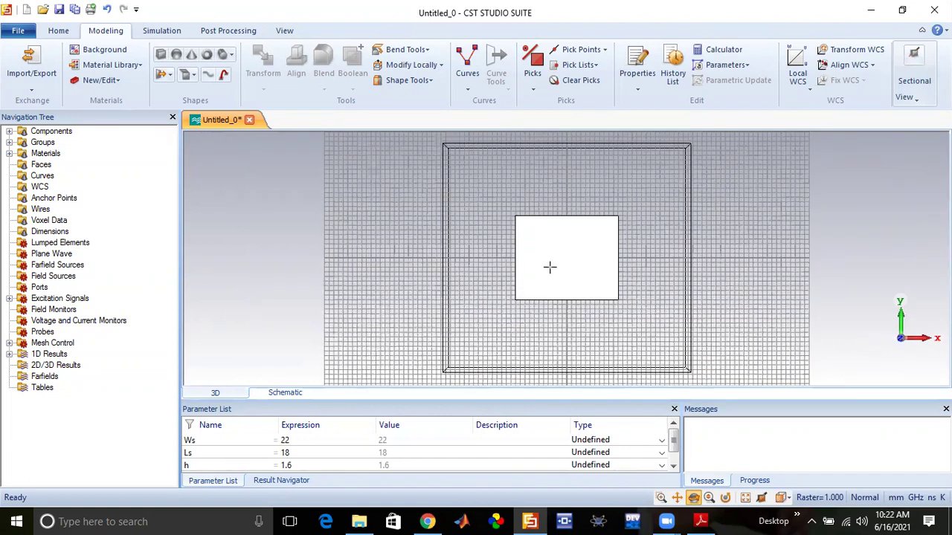
{"action": "key", "text": "3"}
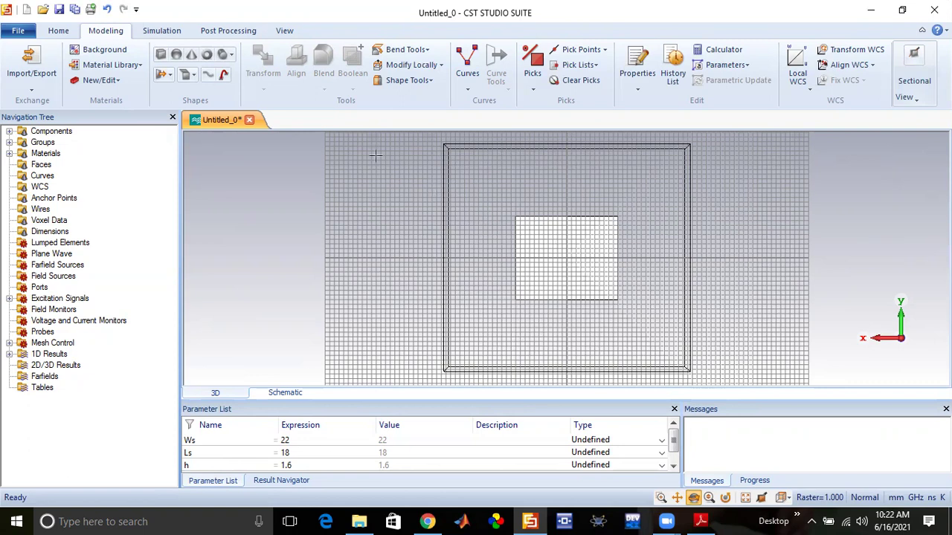
{"action": "left_click", "coordinate": [533, 67]}
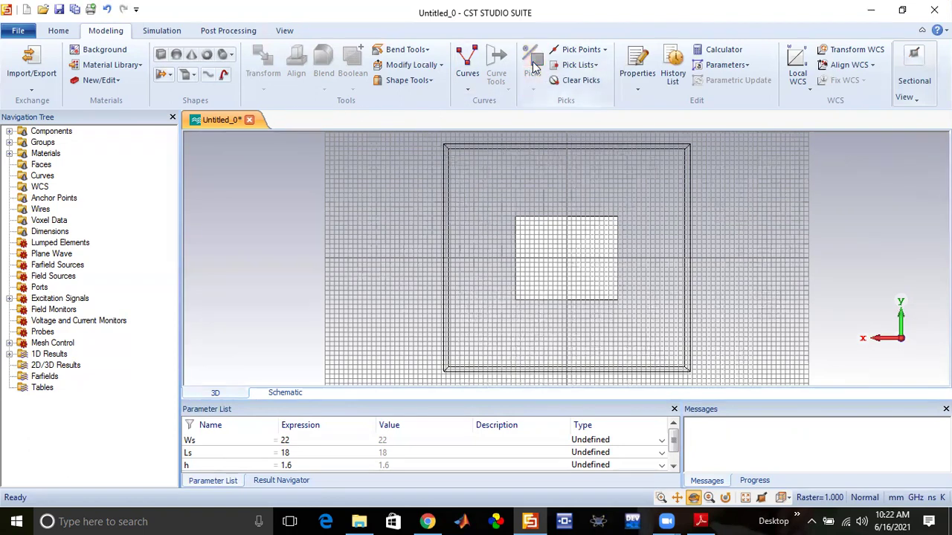
{"action": "double_click", "coordinate": [558, 255]}
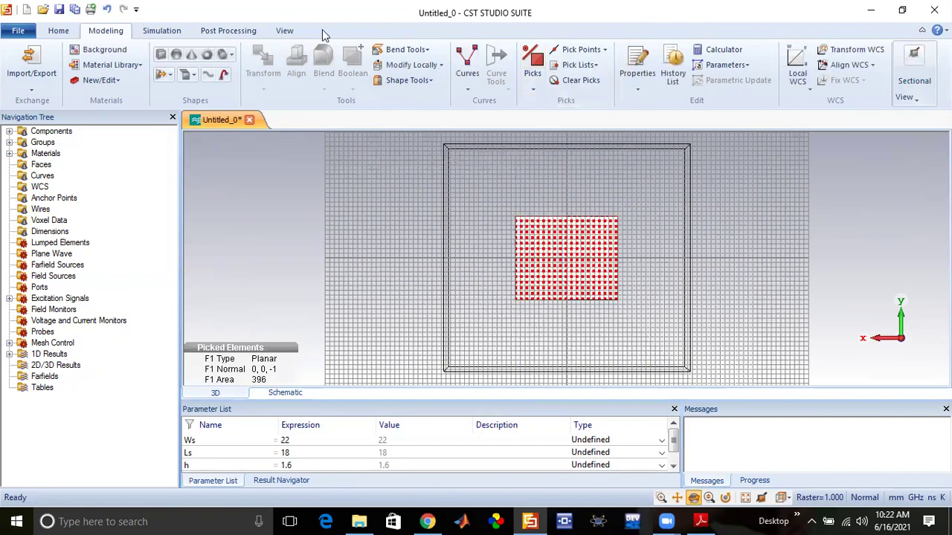
Start an extrusion of the picked face, naming it Grounf and setting its height to 0.035
{"action": "left_click", "coordinate": [165, 74]}
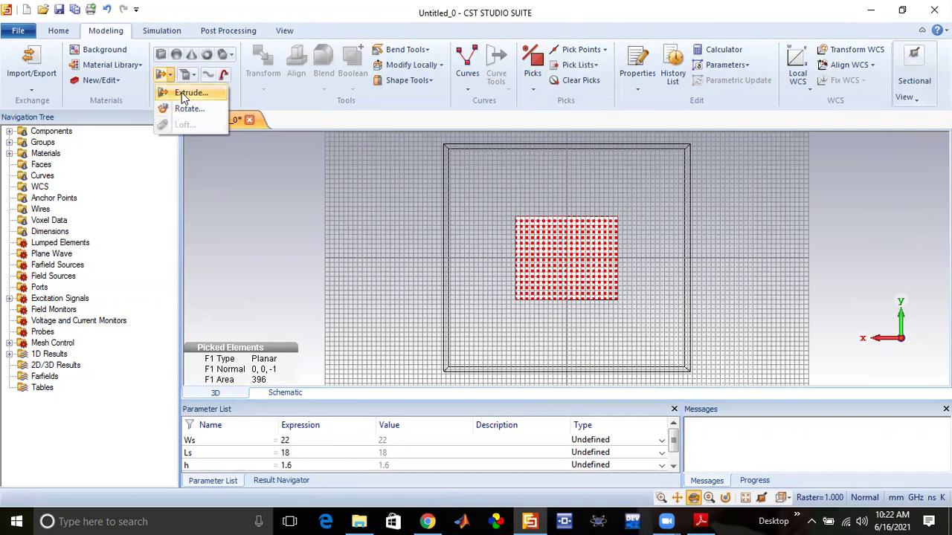
{"action": "left_click", "coordinate": [186, 93]}
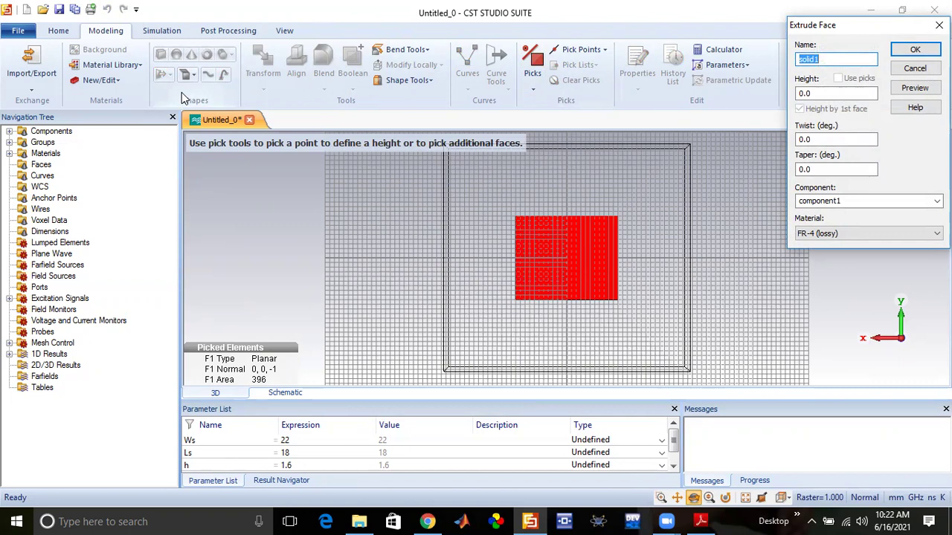
{"action": "type", "text": "Grounf"}
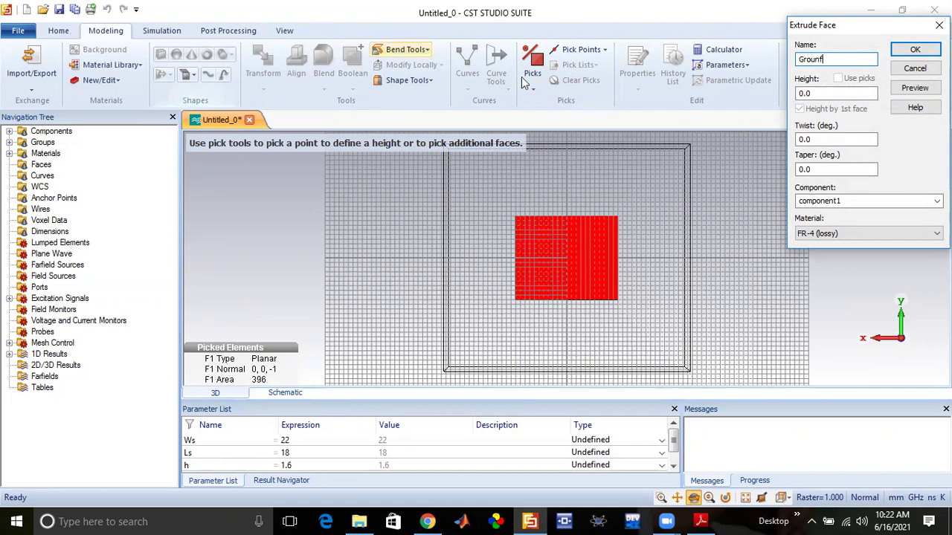
{"action": "left_click", "coordinate": [829, 96]}
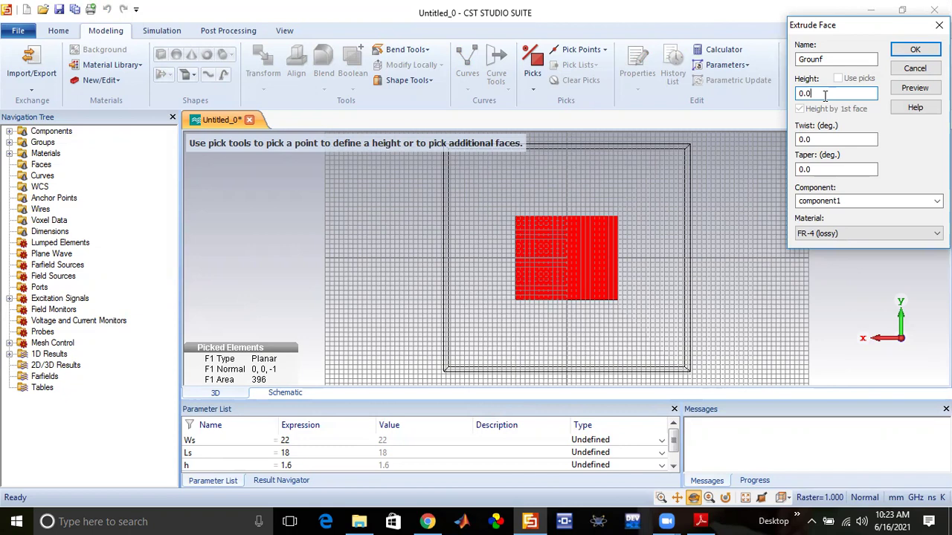
{"action": "type", "text": "35"}
Filter the material library for copper and load Copper (pure) as the extrusion's material
{"action": "left_click", "coordinate": [812, 237]}
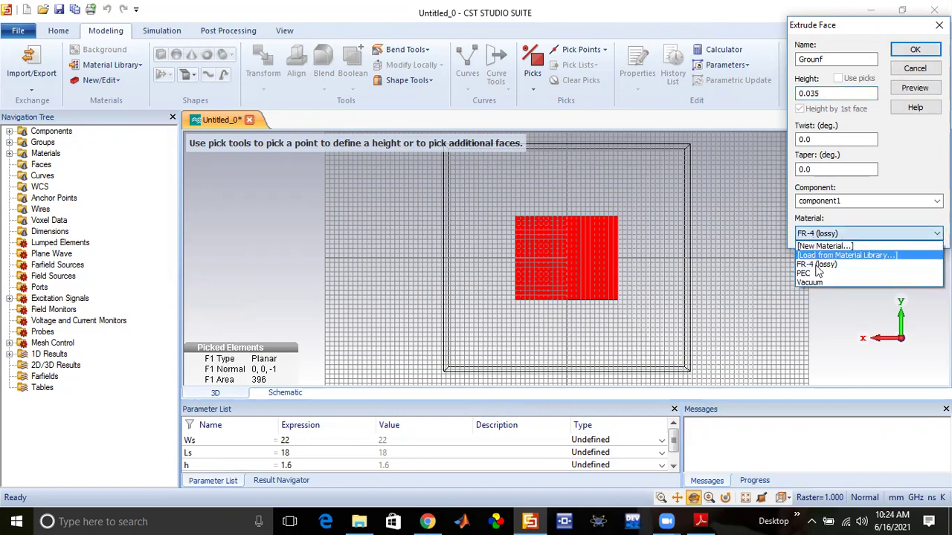
{"action": "left_click", "coordinate": [818, 256]}
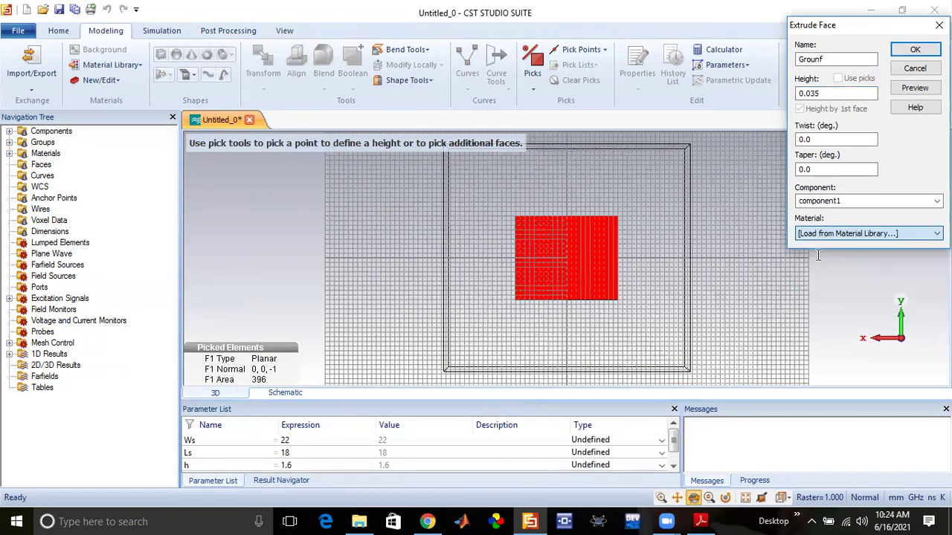
{"action": "left_click", "coordinate": [687, 46]}
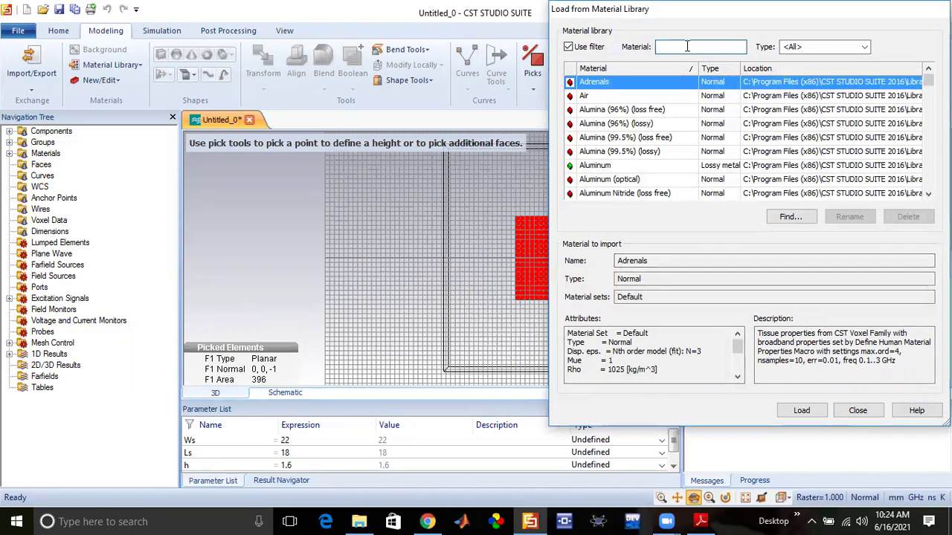
{"action": "type", "text": "p"}
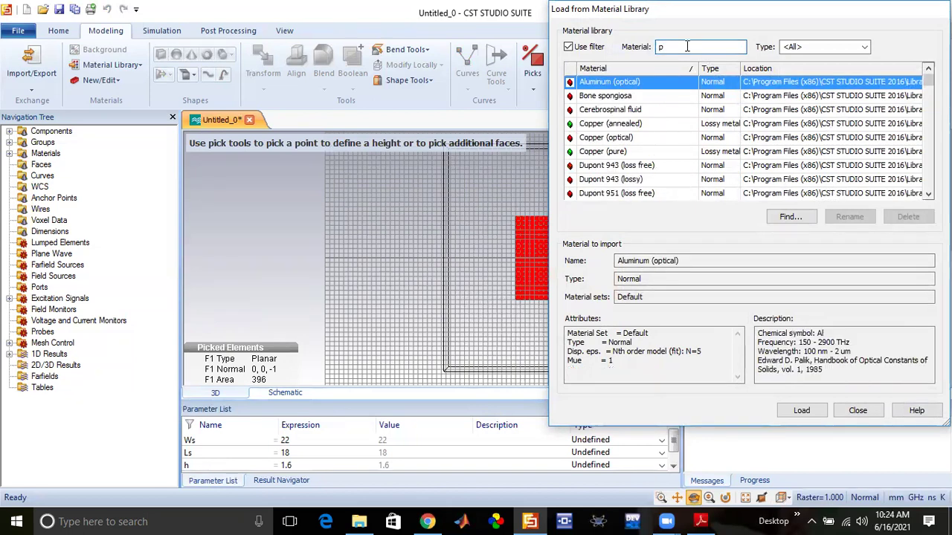
{"action": "key", "text": "BackSpace"}
{"action": "type", "text": "co"}
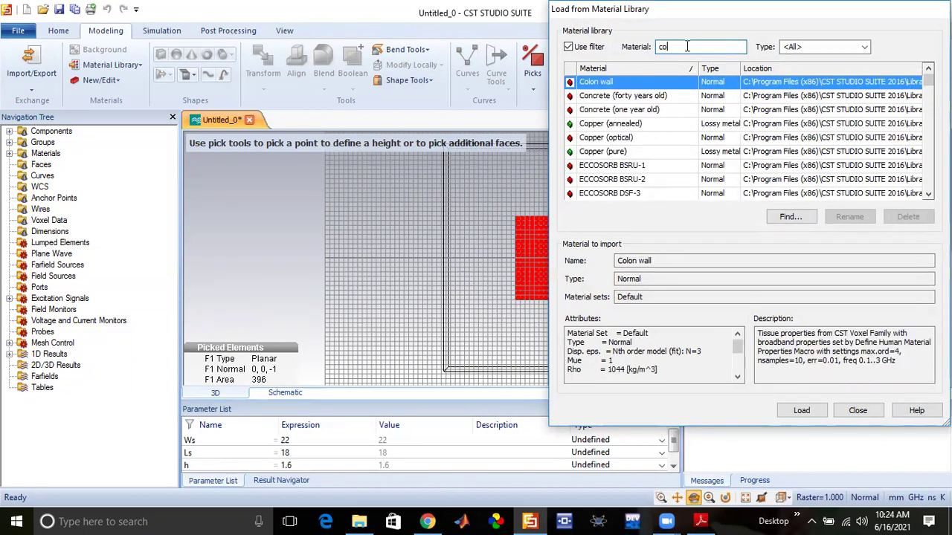
{"action": "type", "text": "pper"}
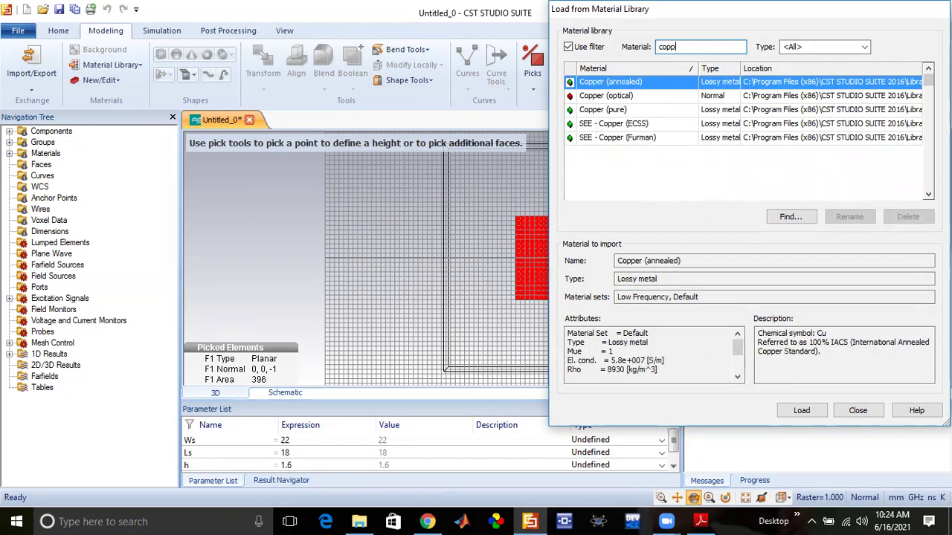
{"action": "left_click", "coordinate": [609, 112]}
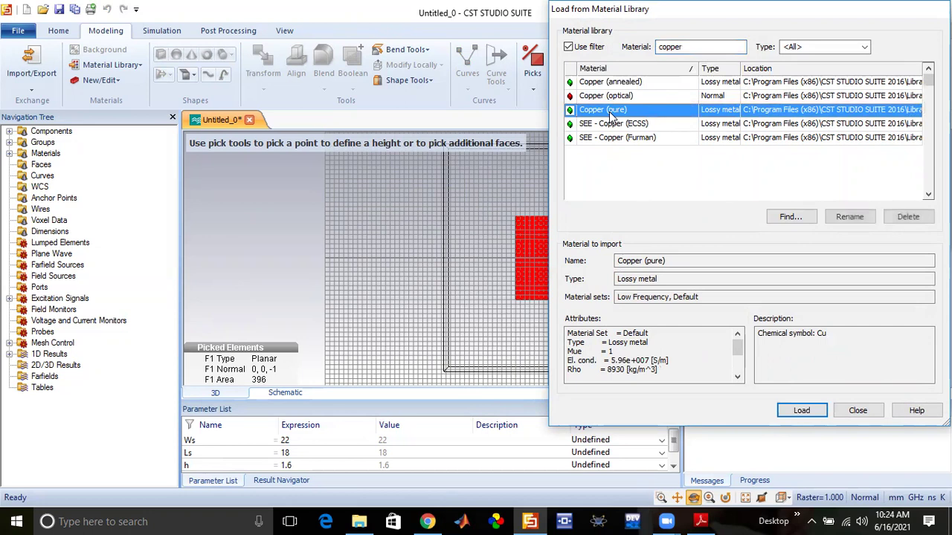
{"action": "left_click", "coordinate": [792, 412]}
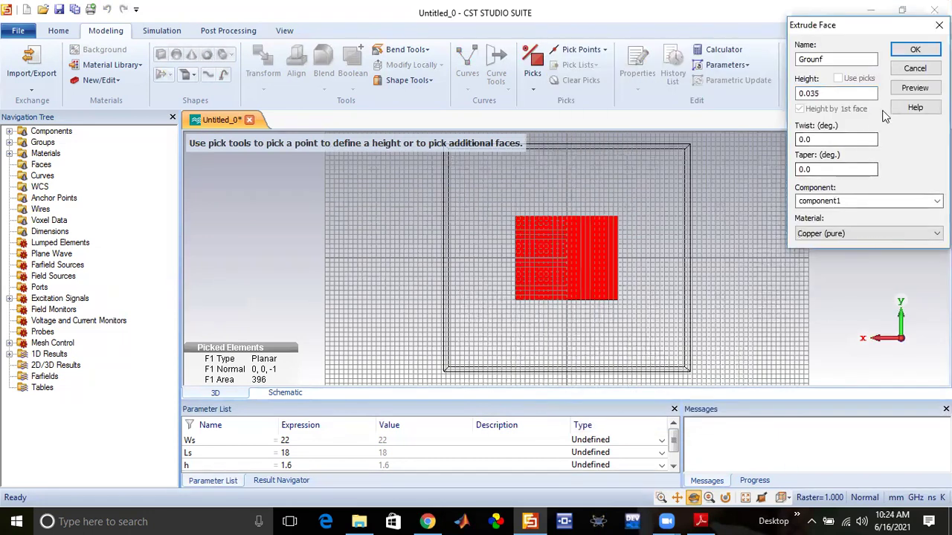
Preview the extrusion, correct its name to Ground and create the ground plane
{"action": "left_click", "coordinate": [915, 88]}
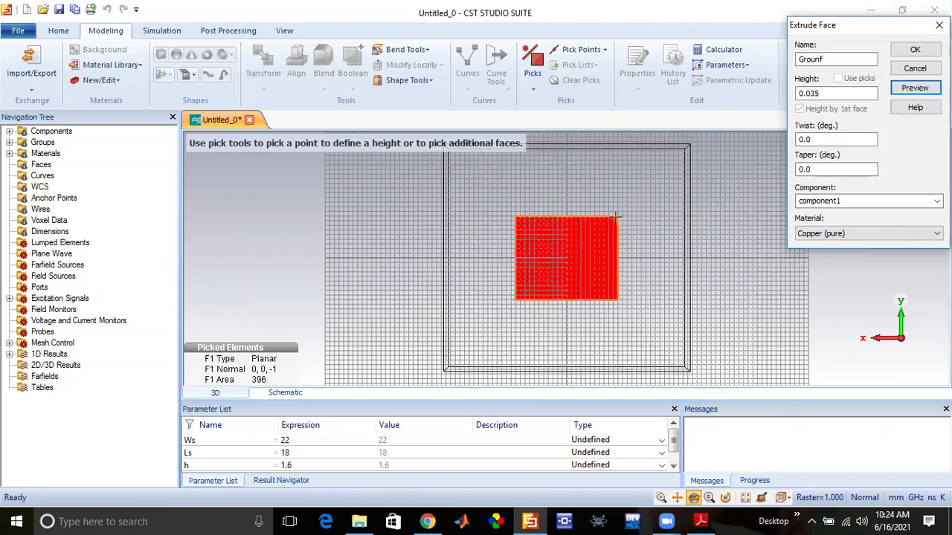
{"action": "left_click", "coordinate": [827, 60]}
{"action": "type", "text": "d"}
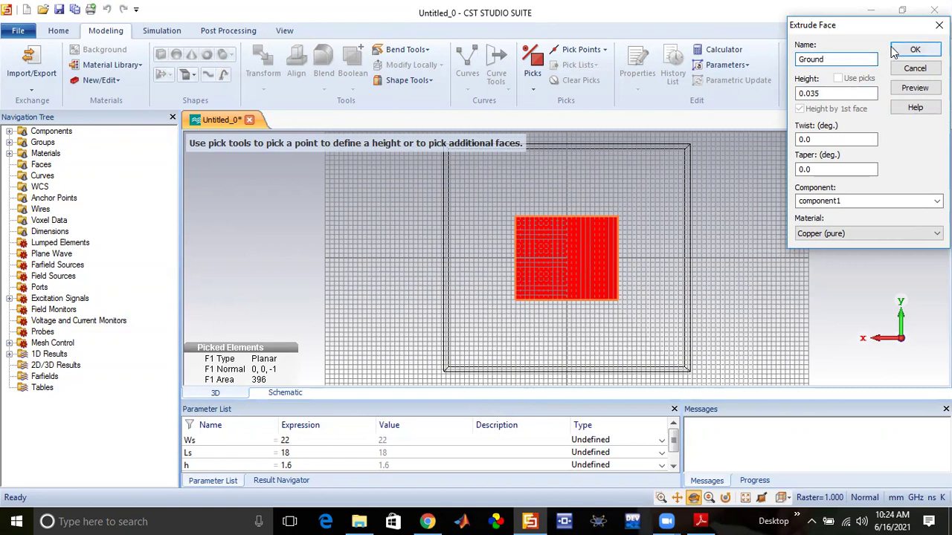
{"action": "left_click", "coordinate": [913, 50]}
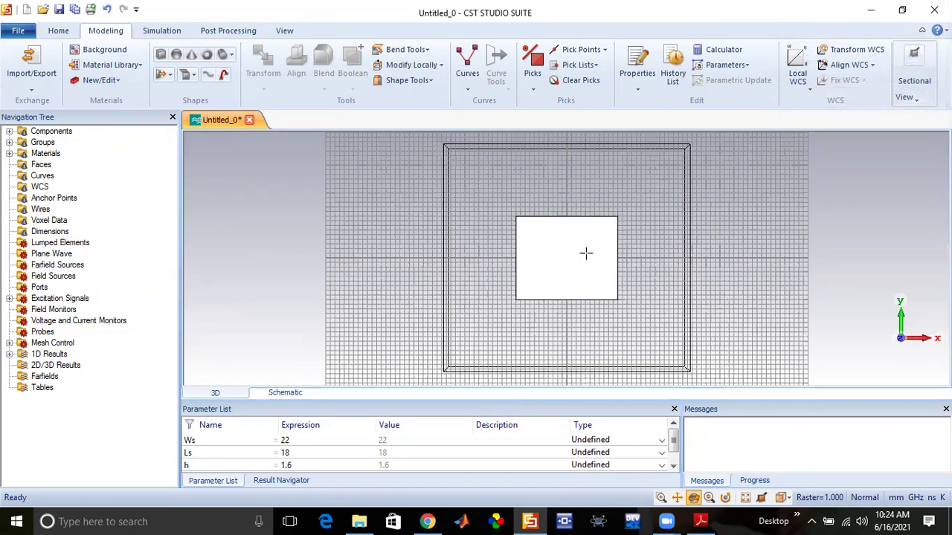
Start a new brick by its numeric definition and name it Patch
{"action": "key", "text": "3"}
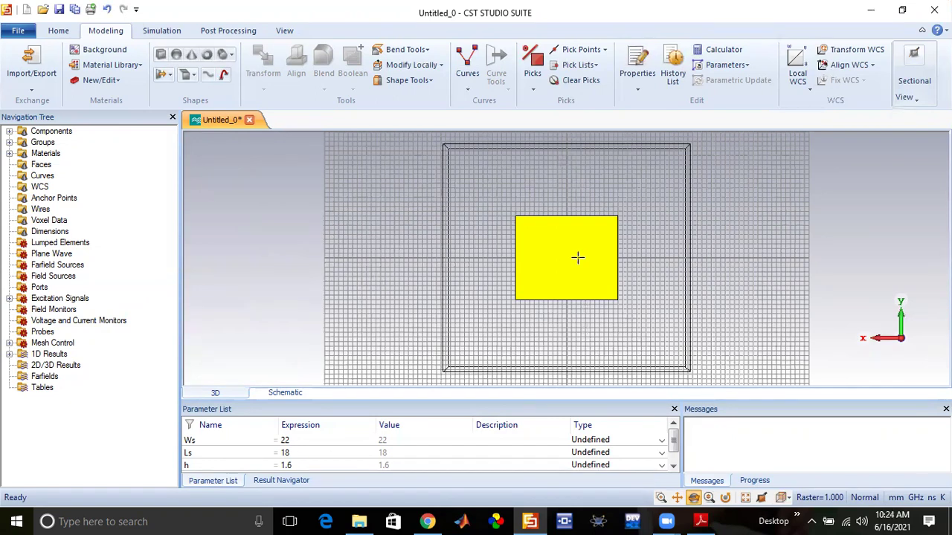
{"action": "key", "text": "5"}
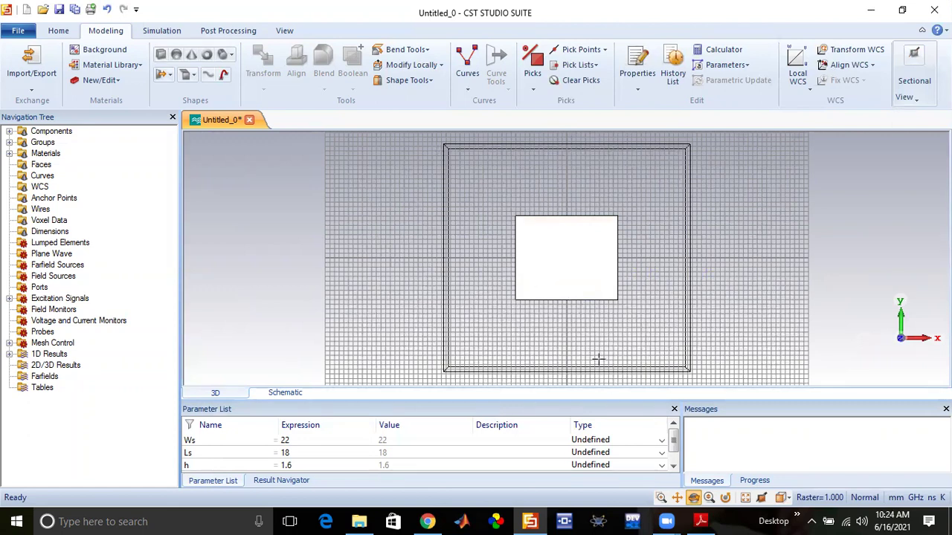
{"action": "left_click_drag", "start_coordinate": [582, 308], "coordinate": [568, 247]}
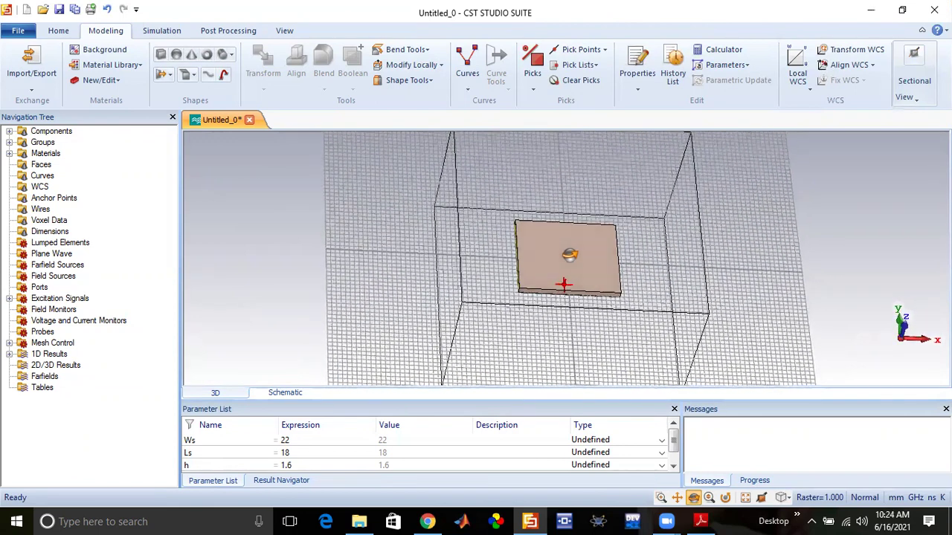
{"action": "left_click", "coordinate": [162, 56]}
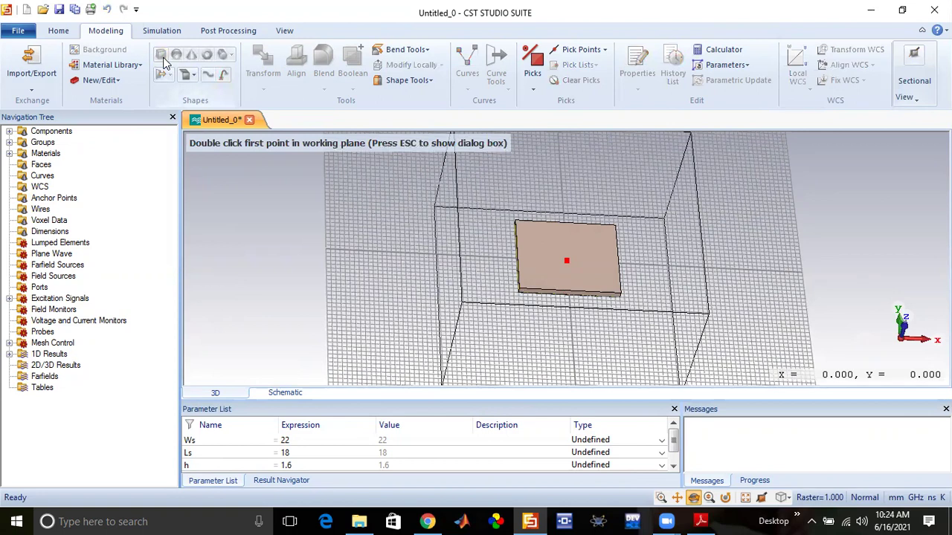
{"action": "key", "text": "Escape"}
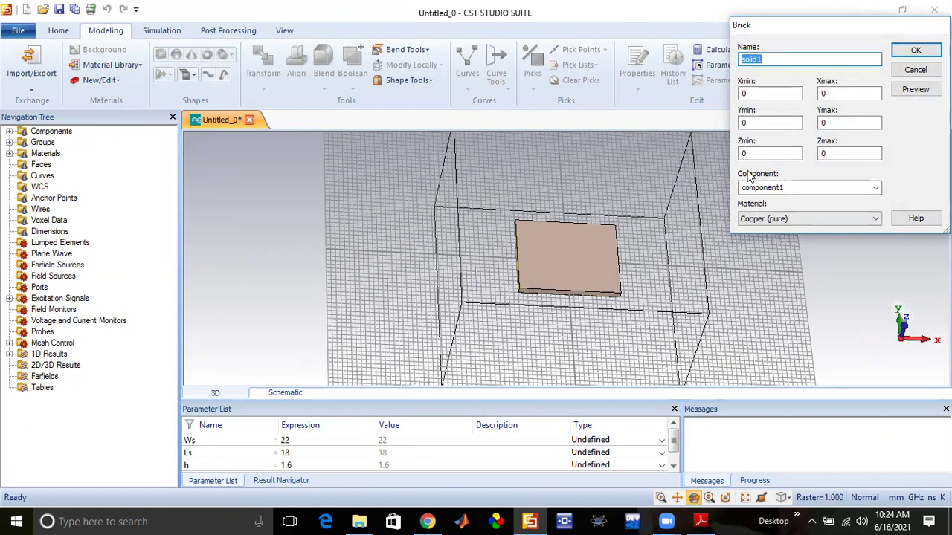
{"action": "left_click", "coordinate": [746, 156]}
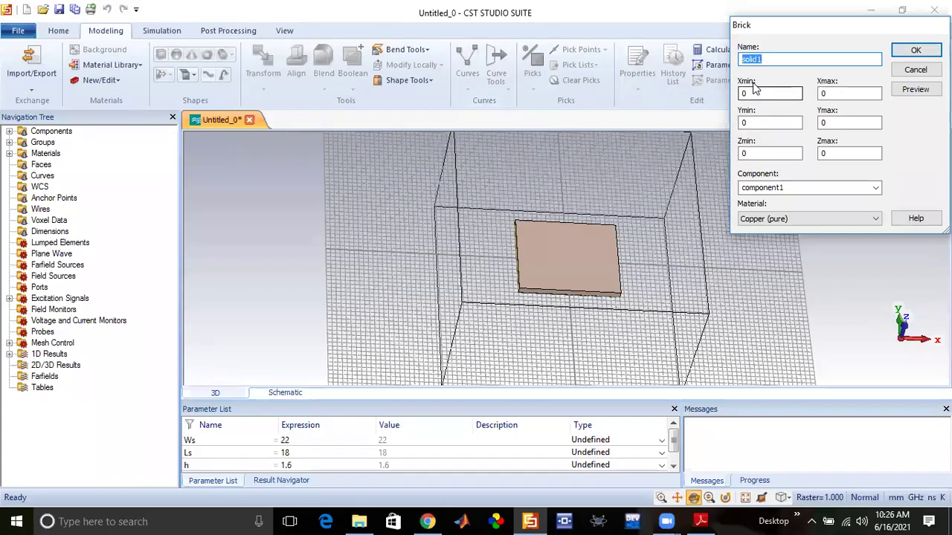
{"action": "type", "text": "Patch"}
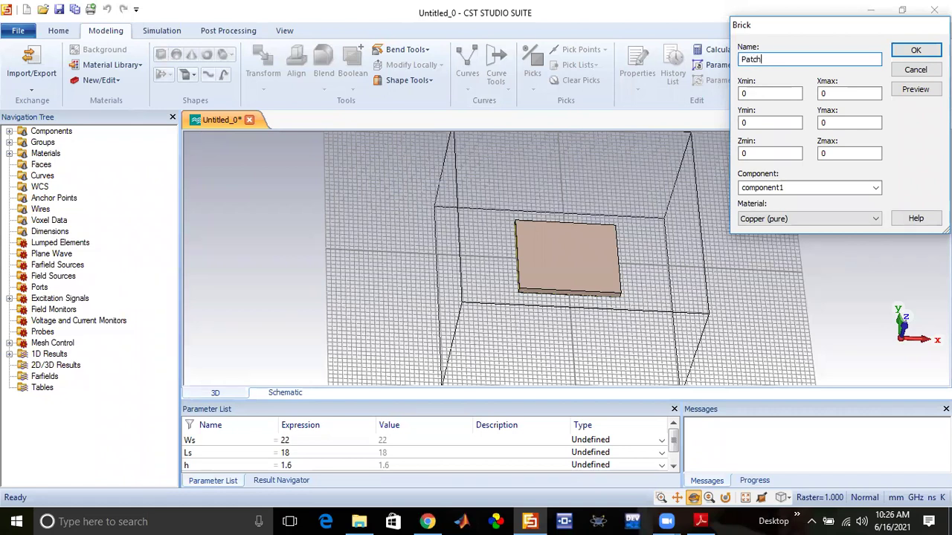
Set the patch brick's Xmin to -Wp/2 and Xmax to Wp/2
{"action": "left_click", "coordinate": [749, 94]}
{"action": "left_click", "coordinate": [750, 93]}
{"action": "key", "text": "BackSpace"}
{"action": "type", "text": "-Wp/2"}
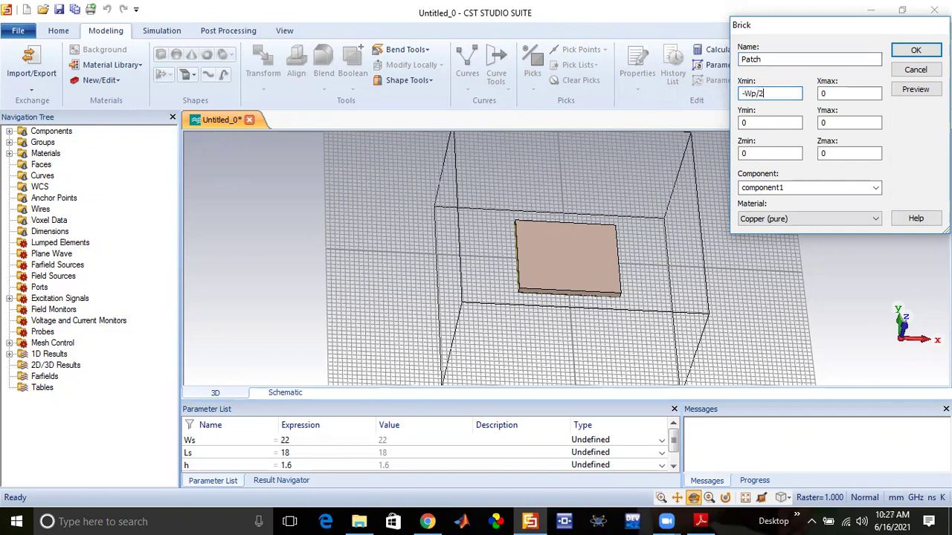
{"action": "key", "text": "Tab"}
{"action": "type", "text": "Wp/2"}
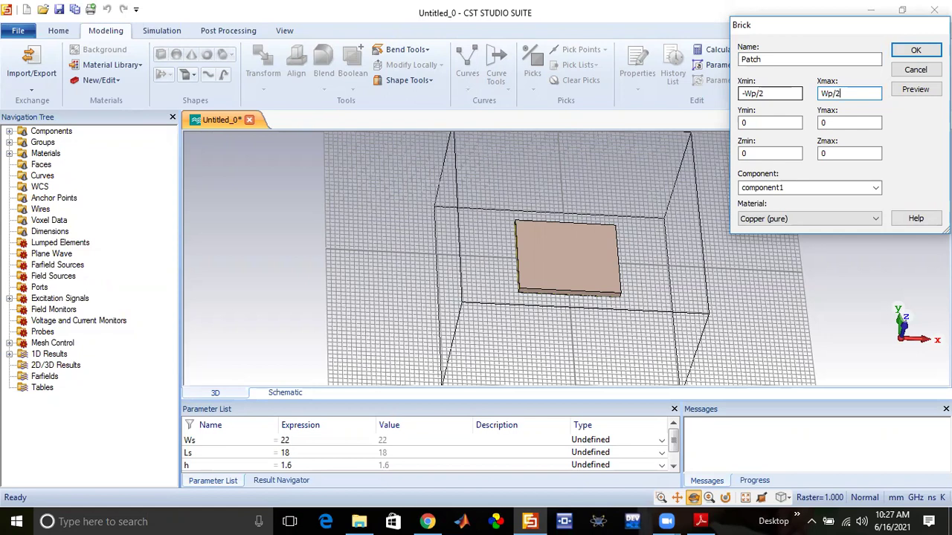
Set the patch brick's Ymin to -Lp/2 and Ymax to Lp/2
{"action": "left_click", "coordinate": [758, 121]}
{"action": "key", "text": "BackSpace"}
{"action": "type", "text": "-"}
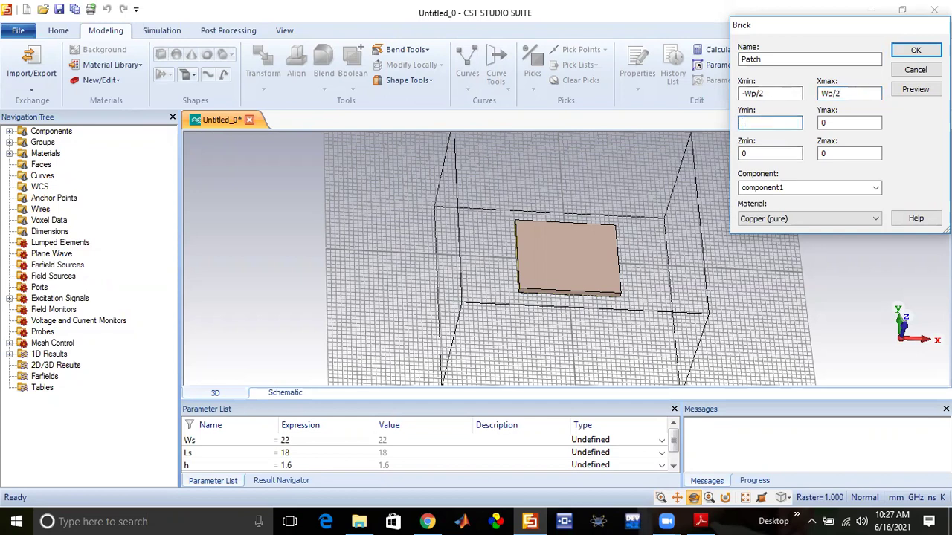
{"action": "type", "text": "Lp/2"}
{"action": "key", "text": "Tab"}
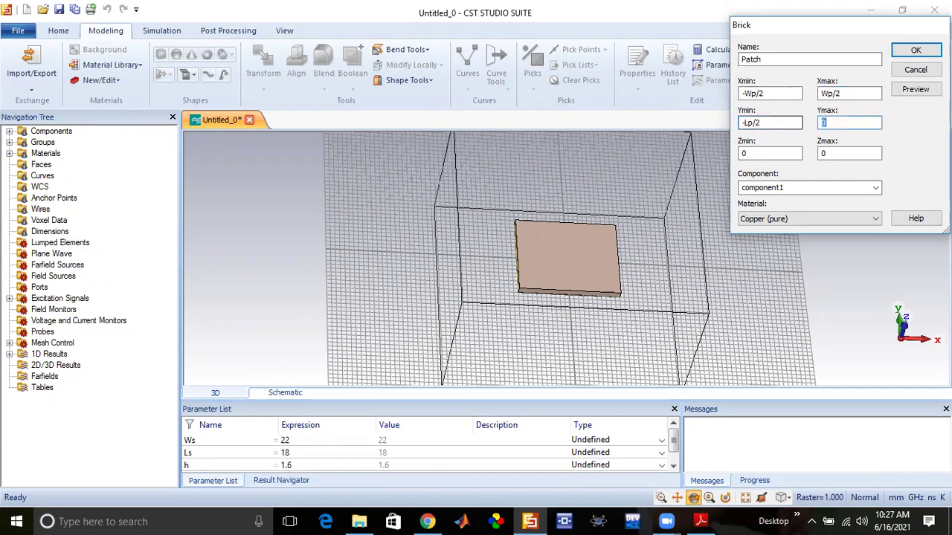
{"action": "type", "text": "Lp/2"}
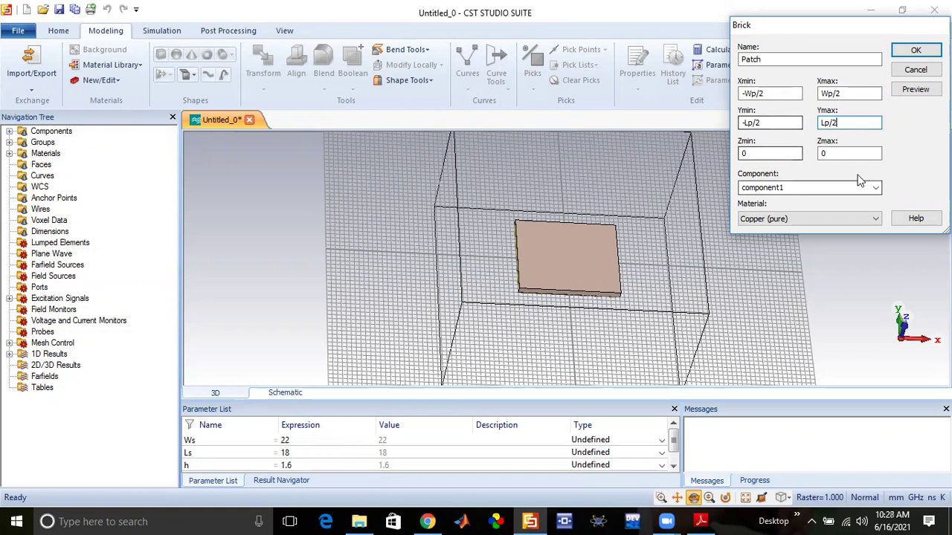
Set the patch brick's Zmin to h and Zmax to h+0.035
{"action": "left_click", "coordinate": [776, 153]}
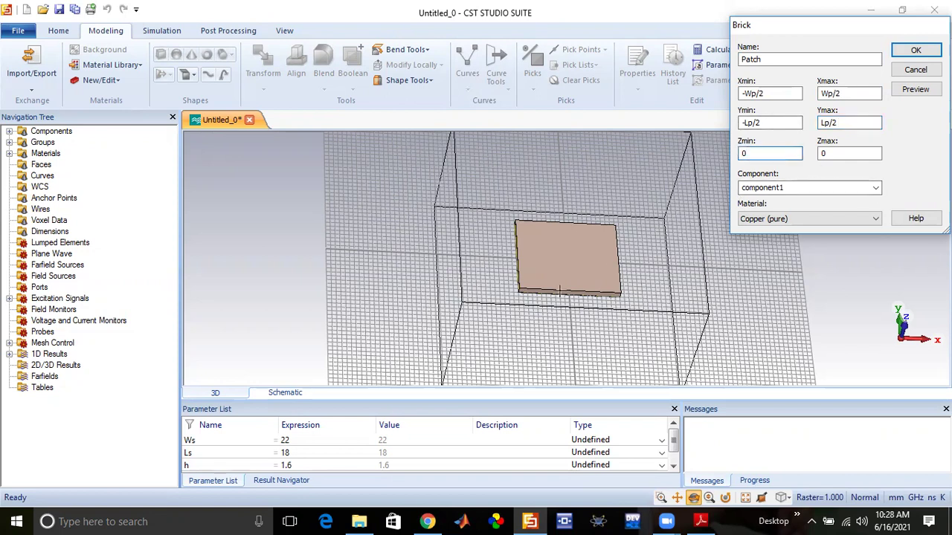
{"action": "key", "text": "BackSpace"}
{"action": "type", "text": "h"}
{"action": "left_click", "coordinate": [835, 155]}
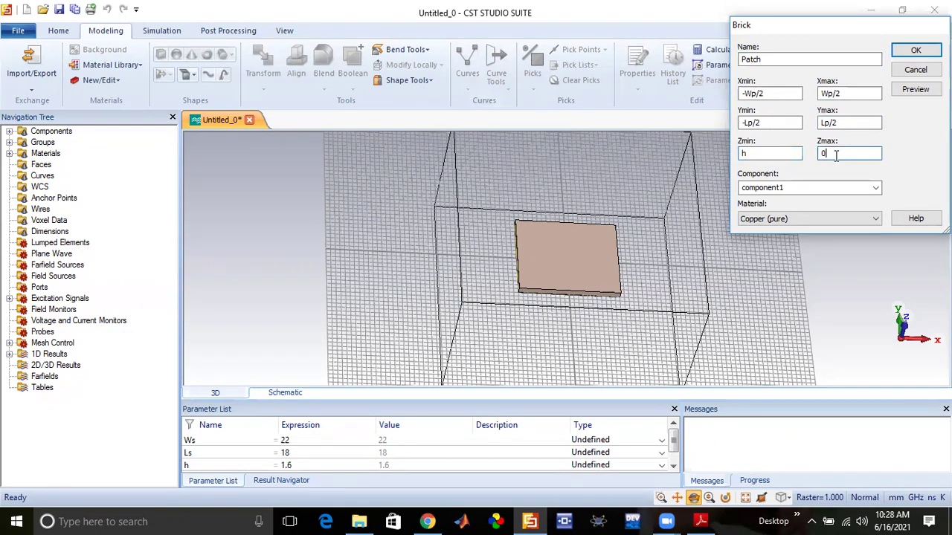
{"action": "key", "text": "BackSpace"}
{"action": "type", "text": "h+0.035"}
Preview the patch brick, define the missing parameter Wp, set Lp to 14, and create the brick
{"action": "left_click", "coordinate": [915, 91]}
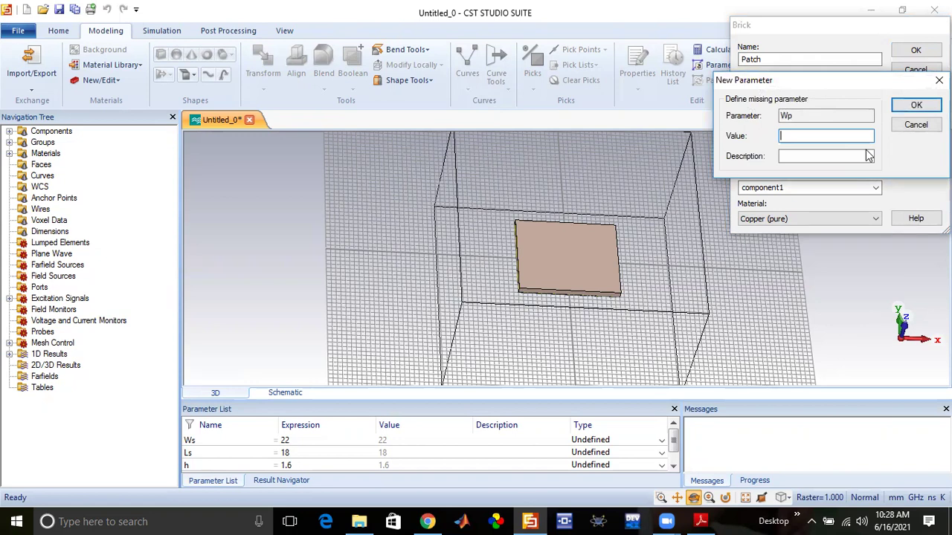
{"action": "type", "text": "1"}
{"action": "type", "text": "0"}
{"action": "left_click", "coordinate": [914, 105]}
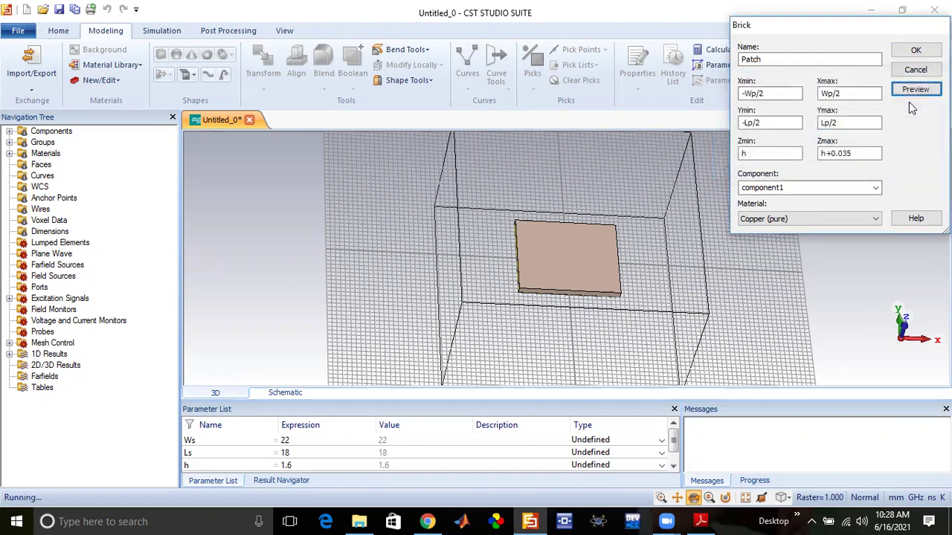
{"action": "type", "text": "14"}
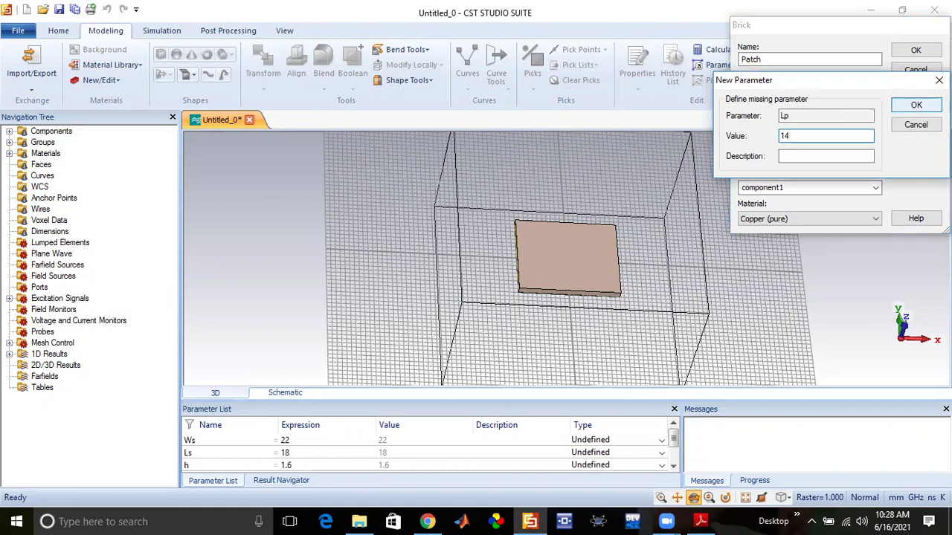
{"action": "left_click", "coordinate": [901, 108]}
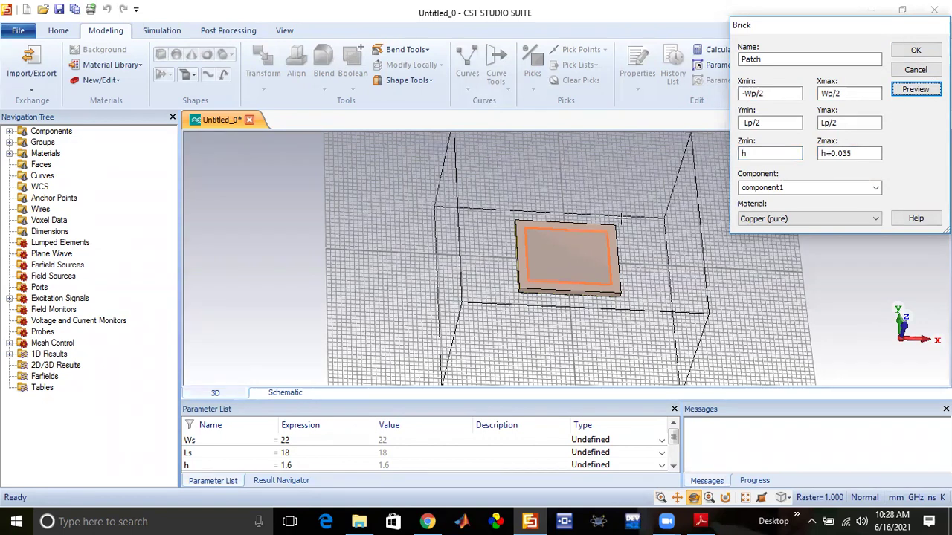
{"action": "left_click", "coordinate": [913, 52]}
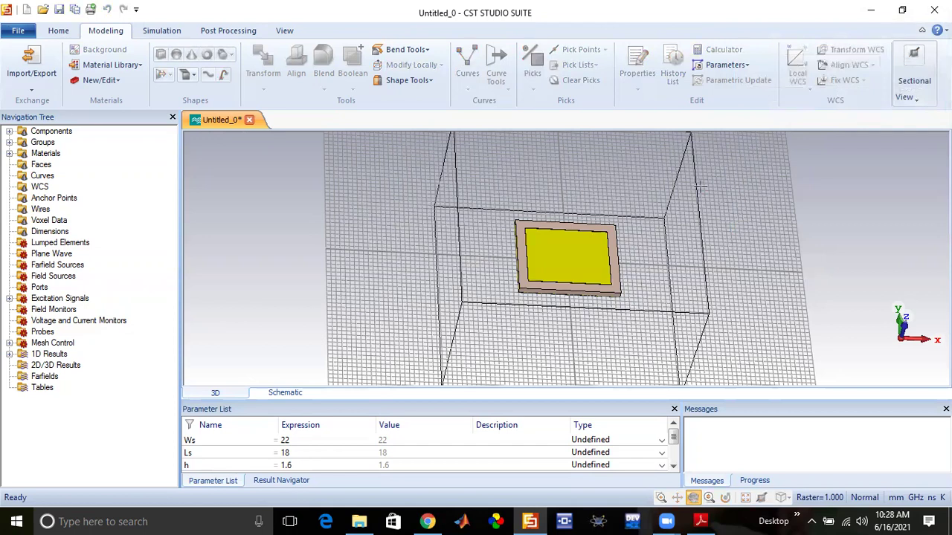
Delete the Patch brick operation from the modelling history and update the model
{"action": "left_click", "coordinate": [665, 86]}
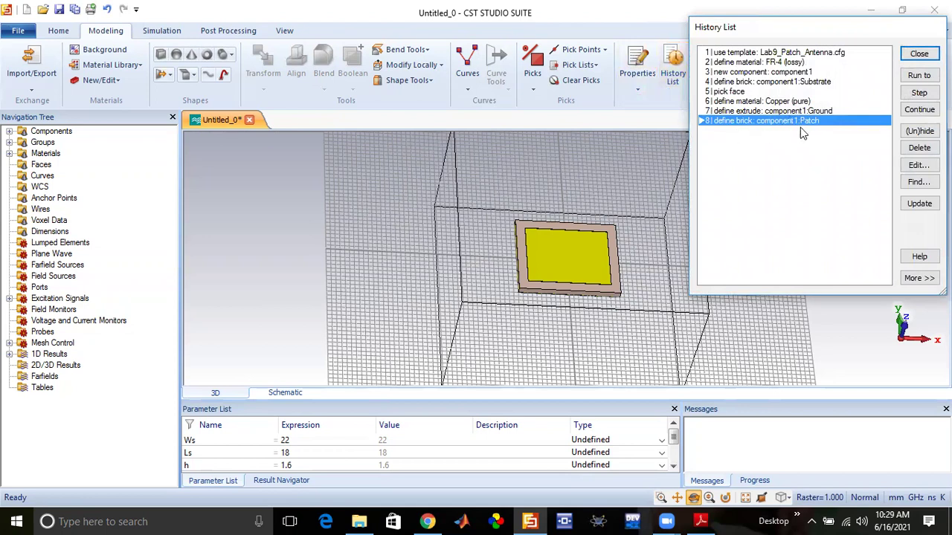
{"action": "left_click", "coordinate": [920, 149]}
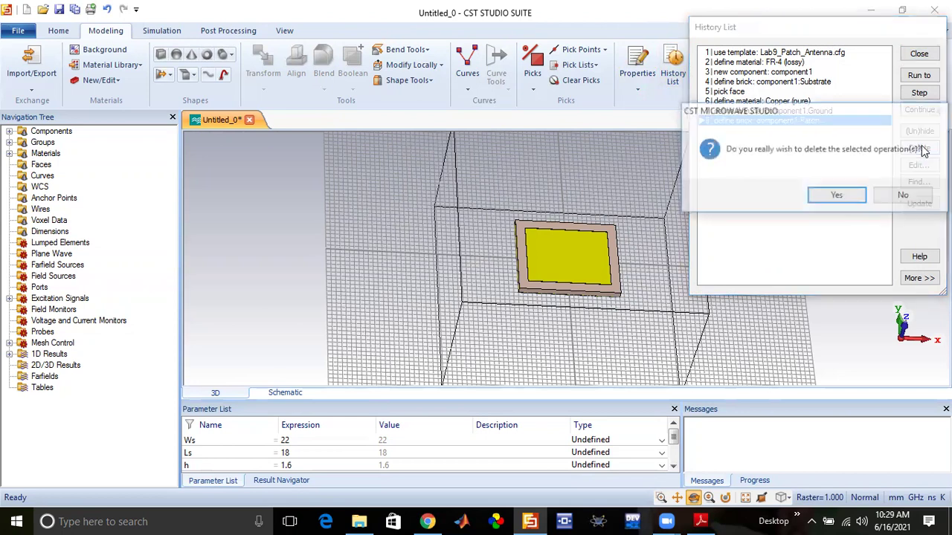
{"action": "left_click", "coordinate": [839, 195]}
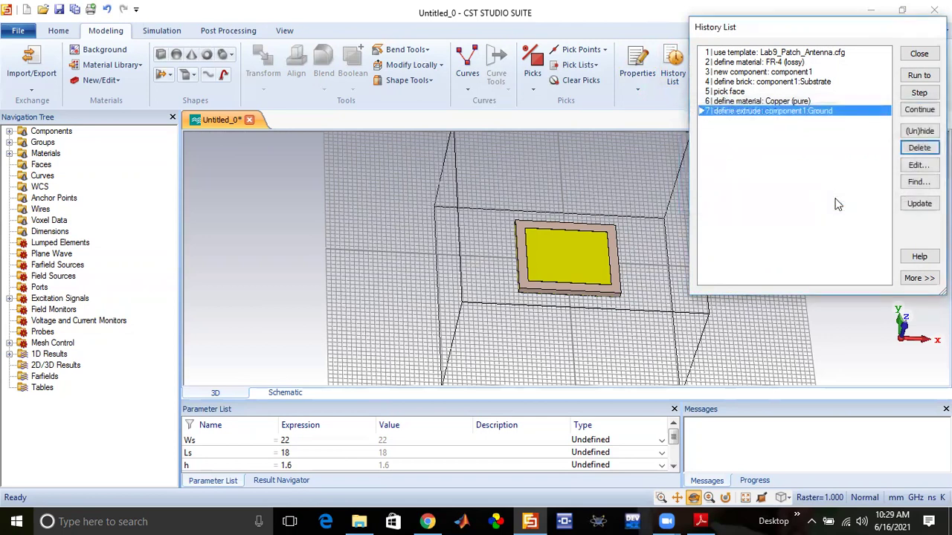
{"action": "left_click", "coordinate": [919, 204]}
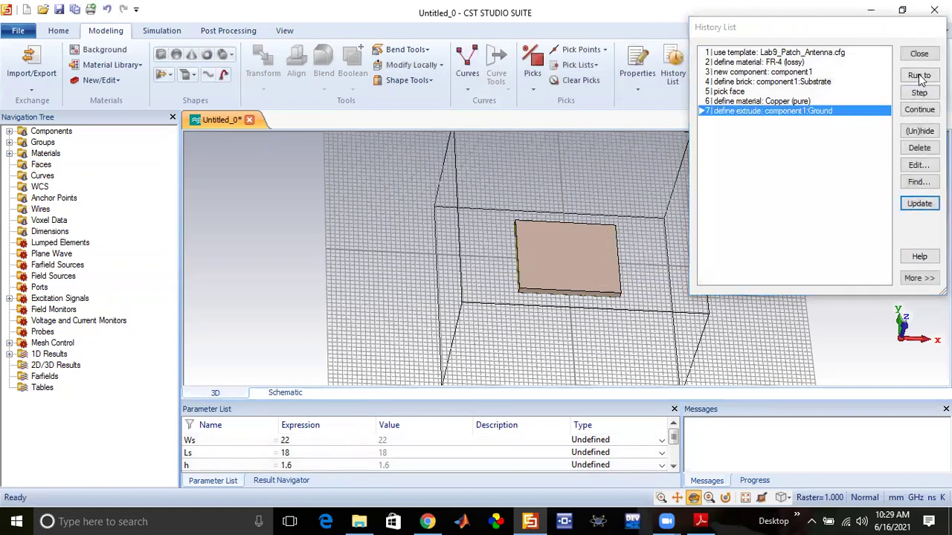
{"action": "left_click", "coordinate": [919, 53]}
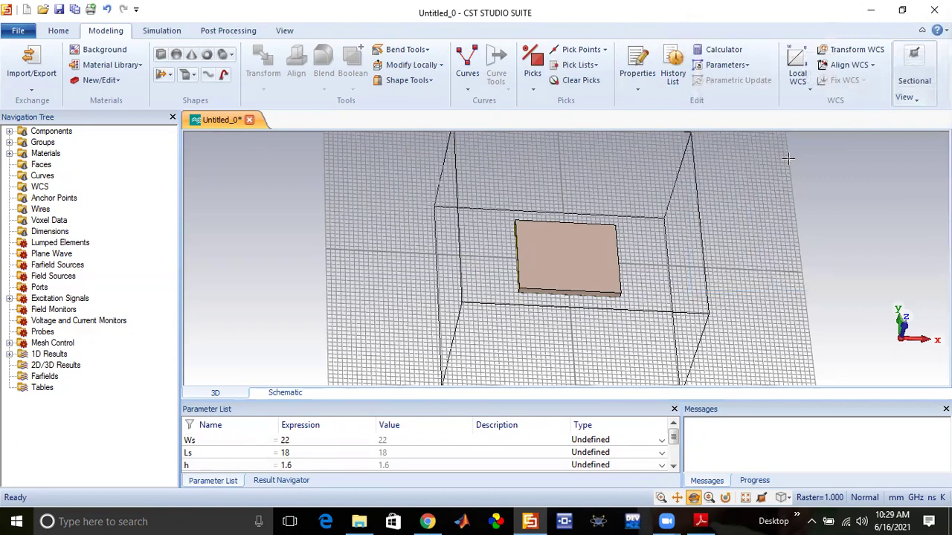
Pick the substrate's upper face and align the working coordinate system with it
{"action": "left_click", "coordinate": [532, 69]}
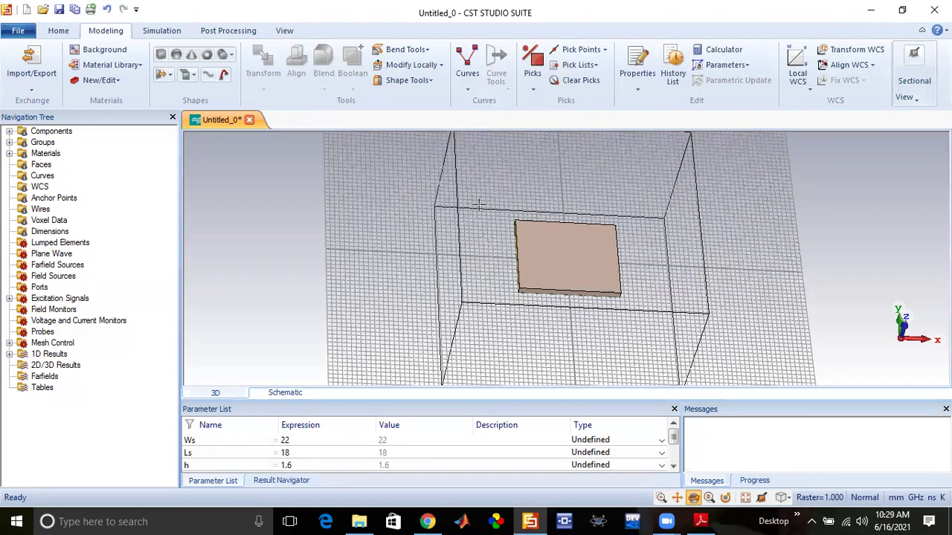
{"action": "left_click", "coordinate": [538, 67]}
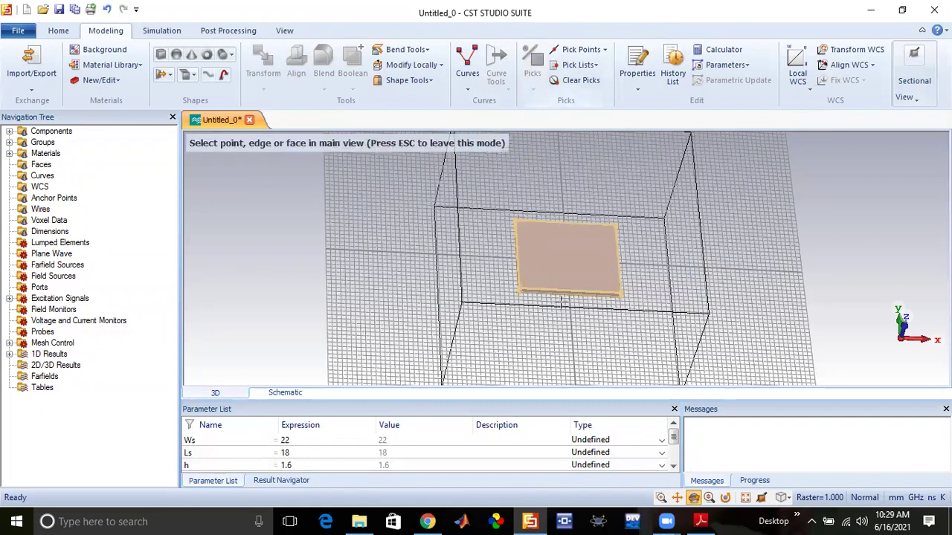
{"action": "double_click", "coordinate": [561, 262]}
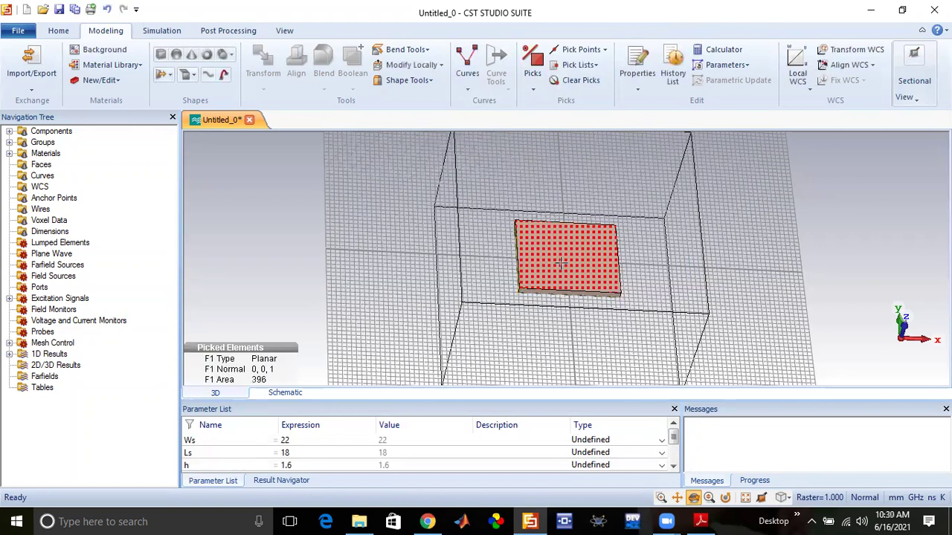
{"action": "left_click", "coordinate": [875, 66]}
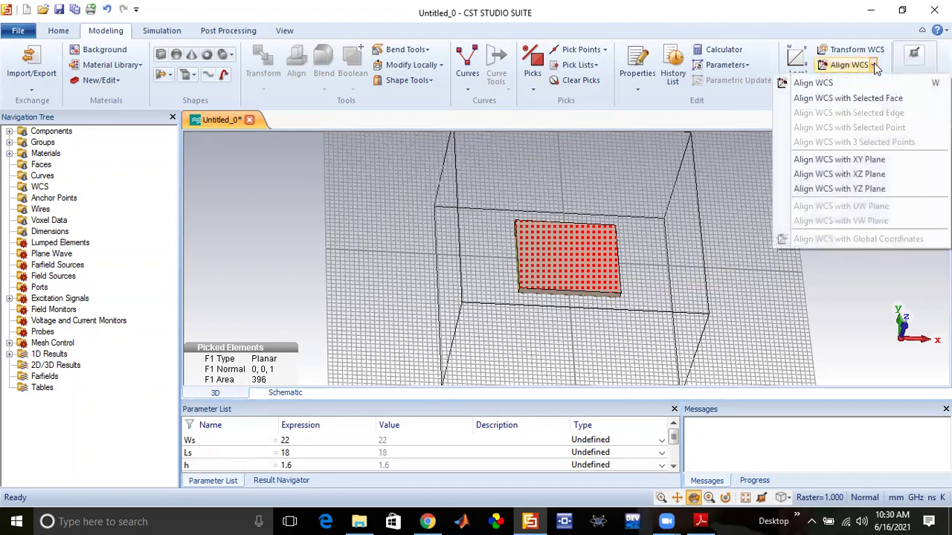
{"action": "left_click", "coordinate": [850, 99]}
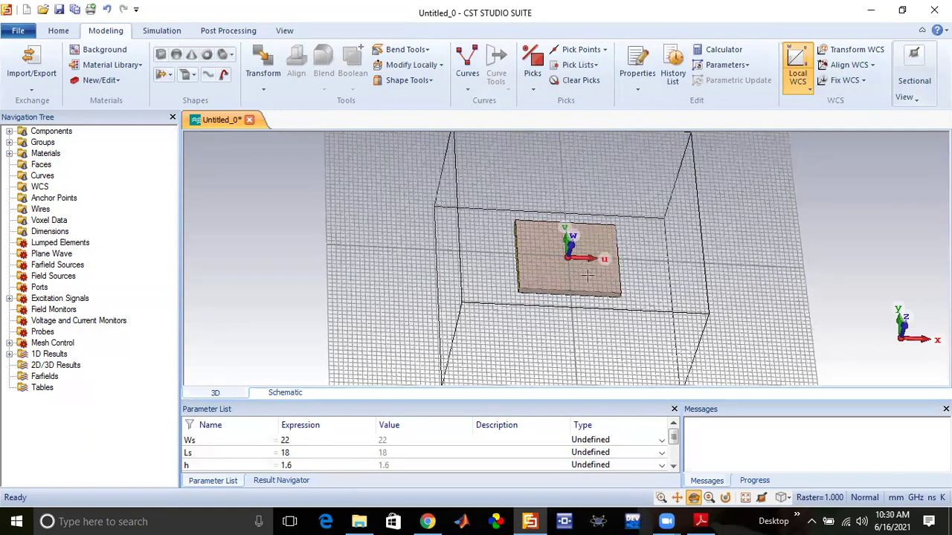
Start a new numerically defined brick in the local coordinate system and name it Patch
{"action": "left_click_drag", "start_coordinate": [612, 336], "coordinate": [653, 277]}
{"action": "scroll", "coordinate": [555, 248], "scroll_direction": "up", "scroll_amount": 5}
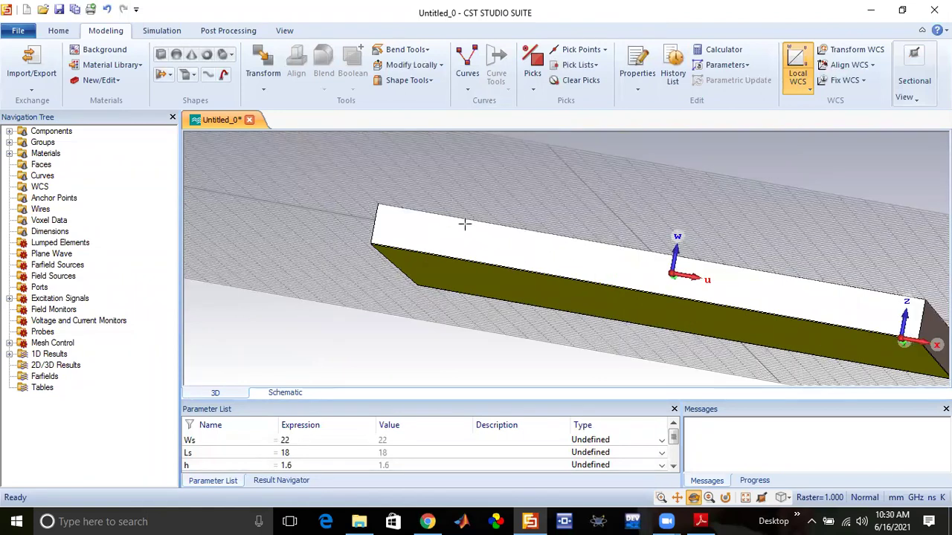
{"action": "left_click_drag", "start_coordinate": [498, 223], "coordinate": [533, 268]}
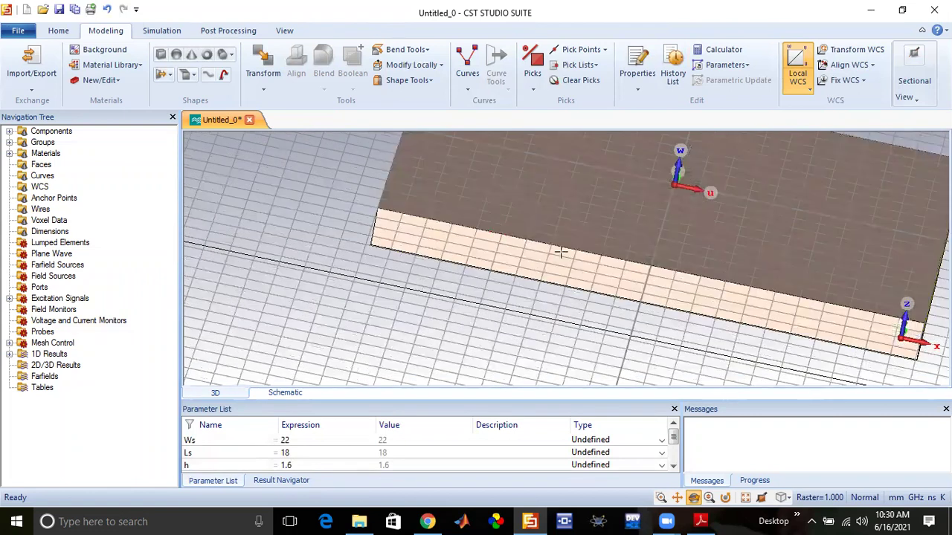
{"action": "key", "text": "space"}
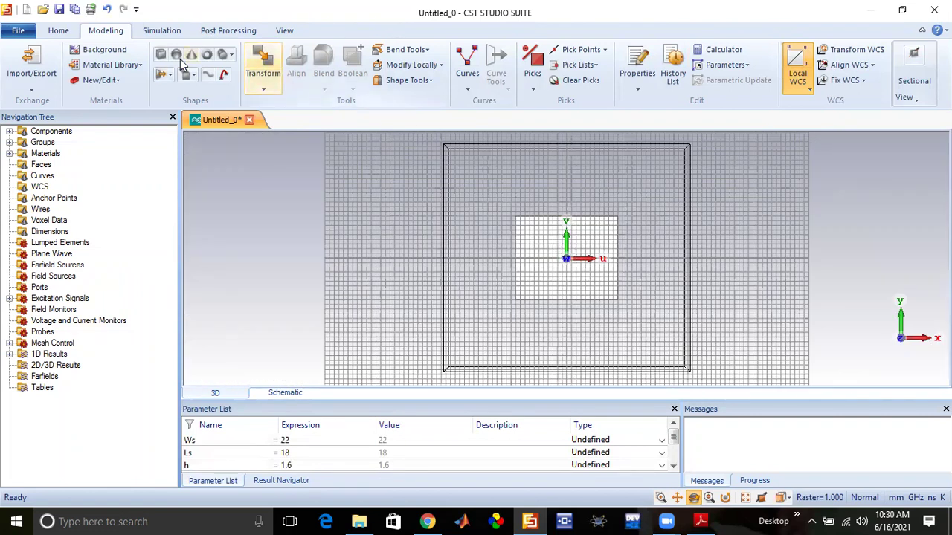
{"action": "left_click", "coordinate": [162, 54]}
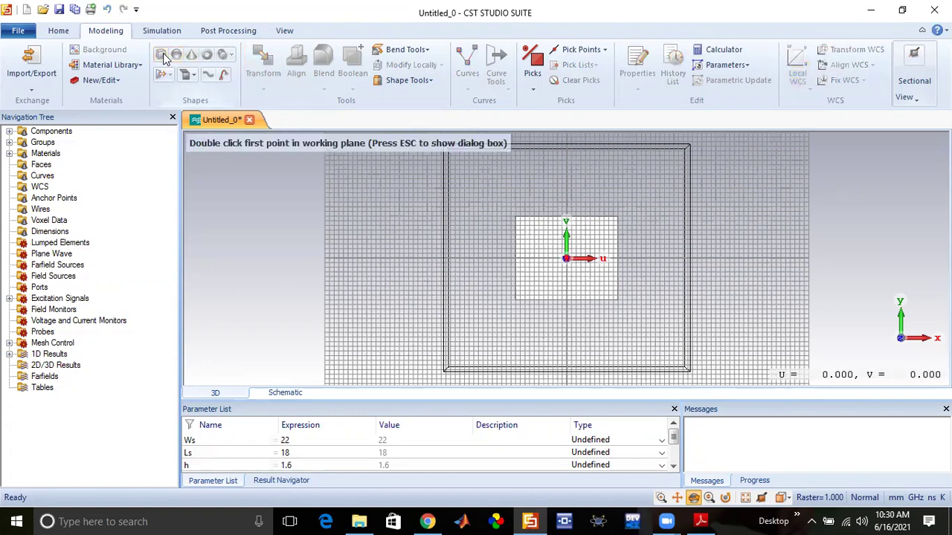
{"action": "key", "text": "Escape"}
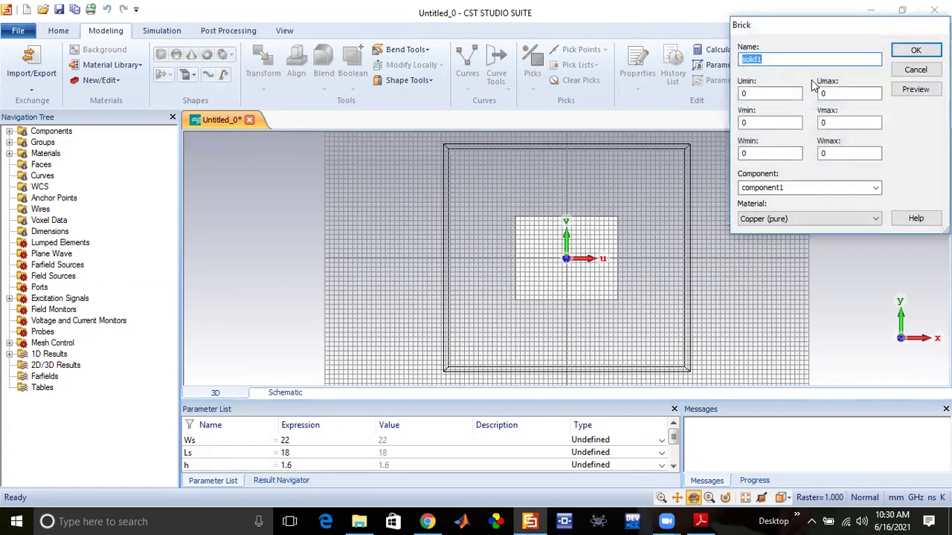
{"action": "type", "text": "Patch"}
Set the patch brick's Umin to -Wp/2 and Umax to Wp/2
{"action": "left_click", "coordinate": [748, 93]}
{"action": "key", "text": "BackSpace"}
{"action": "type", "text": "-"}
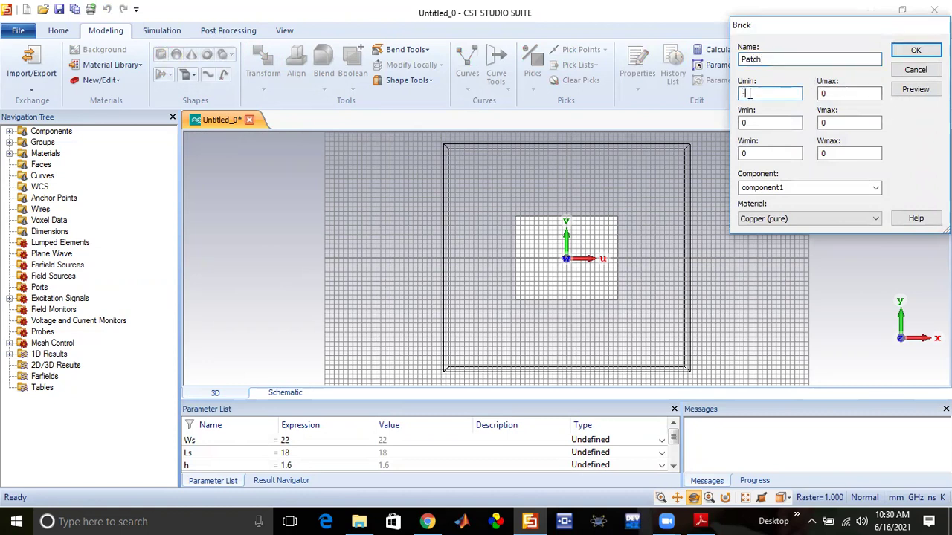
{"action": "type", "text": "Wp/2"}
{"action": "key", "text": "Tab"}
{"action": "type", "text": "Wp"}
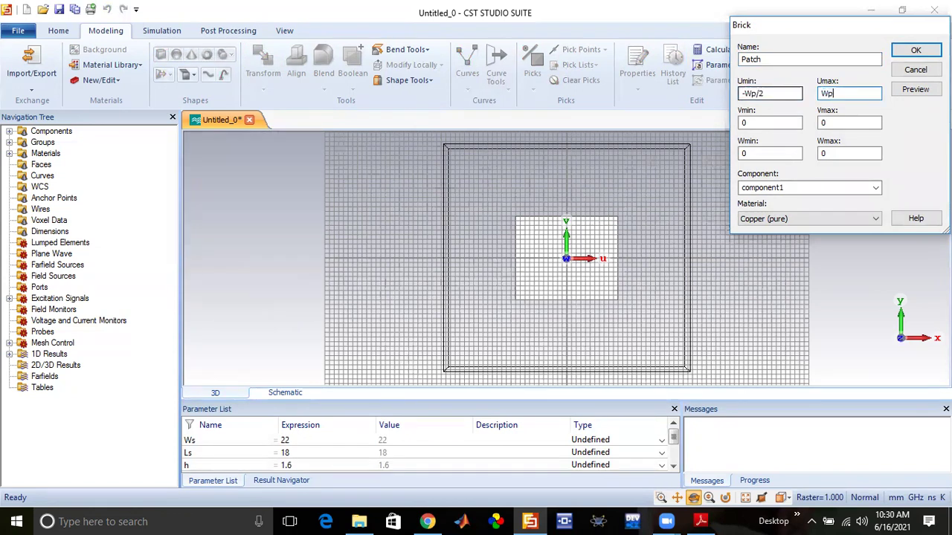
{"action": "type", "text": "/2"}
Set the patch brick's Vmin to -Lp/2 and Vmax to Lp/2
{"action": "key", "text": "Tab"}
{"action": "type", "text": "-"}
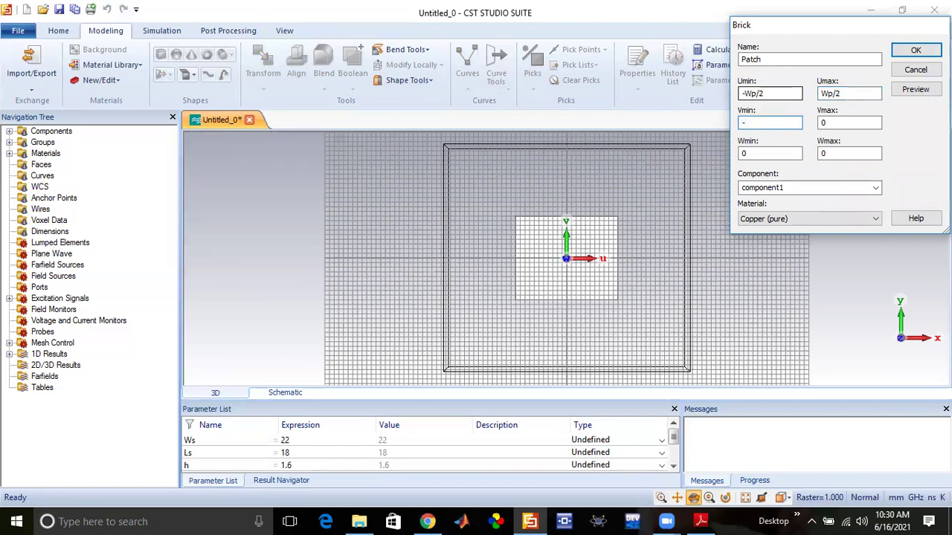
{"action": "type", "text": "Lp/2"}
{"action": "key", "text": "Tab"}
{"action": "type", "text": "Lp/2"}
Set the patch brick's Wmax to 0.035, preview it and create the pure copper brick
{"action": "left_click", "coordinate": [847, 153]}
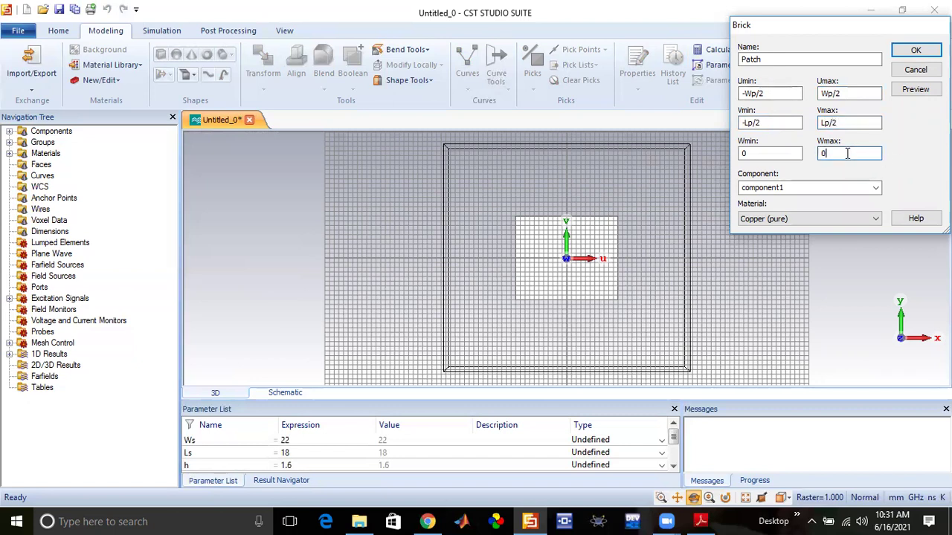
{"action": "type", "text": ".035"}
{"action": "left_click", "coordinate": [916, 90]}
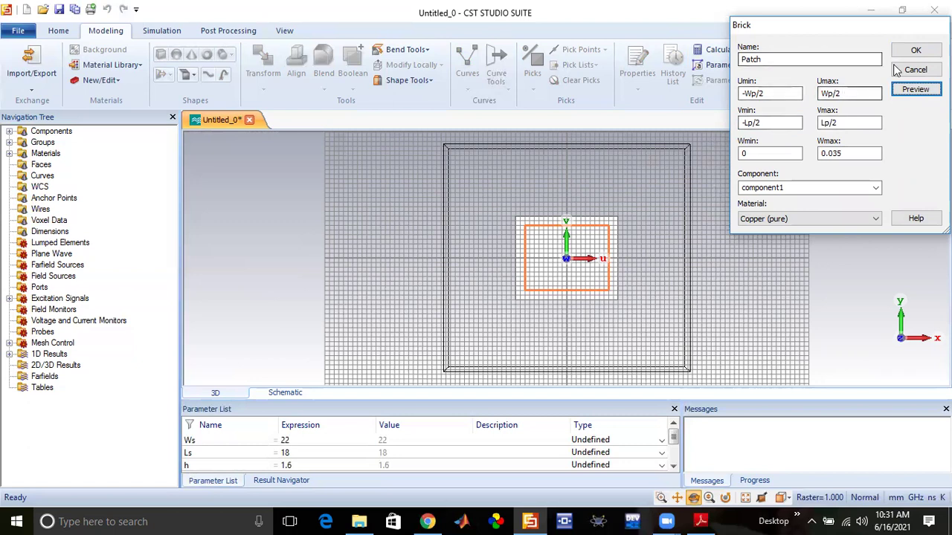
{"action": "left_click", "coordinate": [914, 52]}
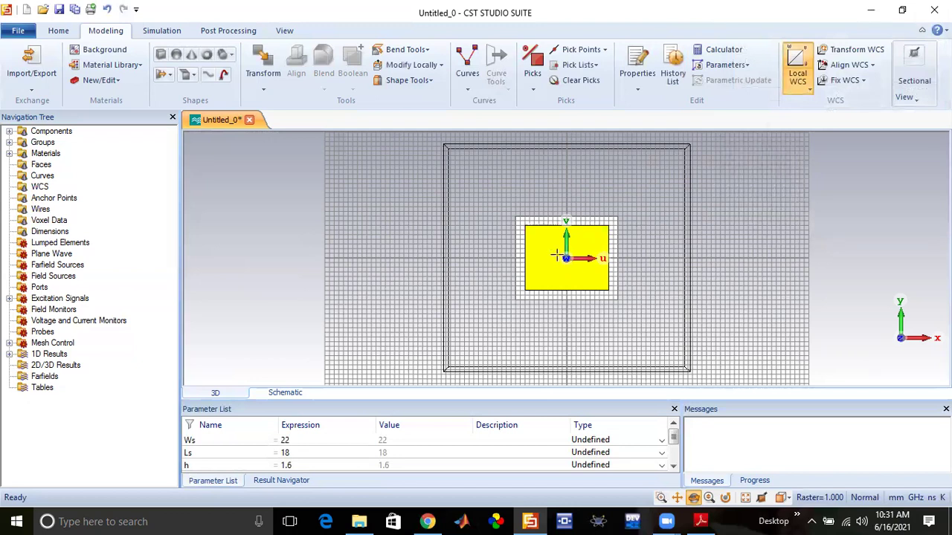
Examine how the copper patch sits on the substrate, including its thickness along the front edge
{"action": "left_click", "coordinate": [67, 135]}
{"action": "left_click_drag", "start_coordinate": [548, 266], "coordinate": [564, 292]}
{"action": "left_click_drag", "start_coordinate": [538, 252], "coordinate": [573, 269]}
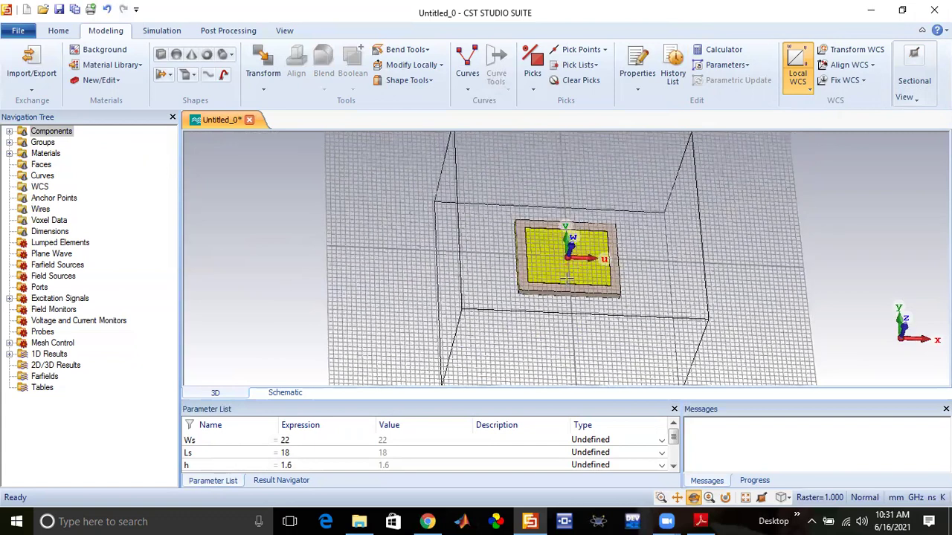
{"action": "scroll", "coordinate": [569, 275], "scroll_direction": "up", "scroll_amount": 6}
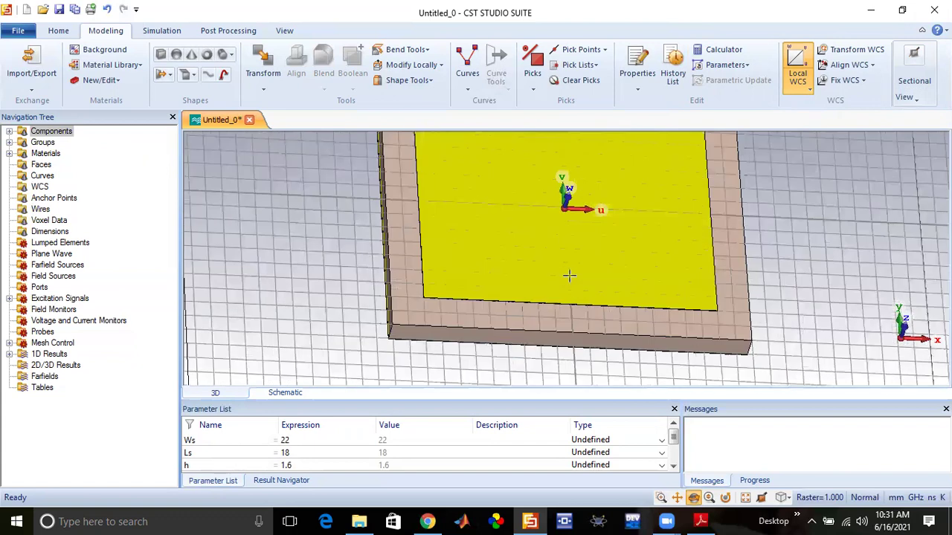
{"action": "scroll", "coordinate": [560, 338], "scroll_direction": "down", "scroll_amount": 4}
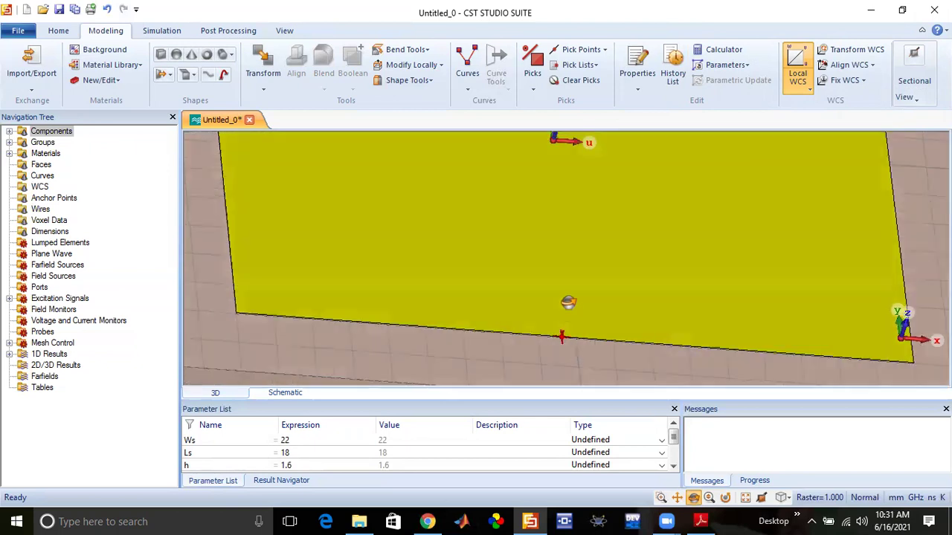
{"action": "scroll", "coordinate": [551, 337], "scroll_direction": "down", "scroll_amount": 2}
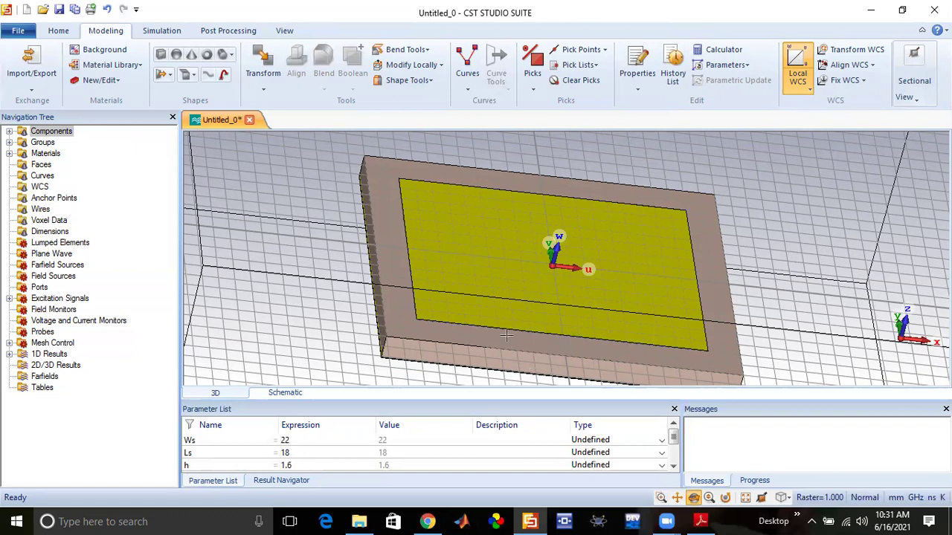
{"action": "scroll", "coordinate": [542, 329], "scroll_direction": "up", "scroll_amount": 2}
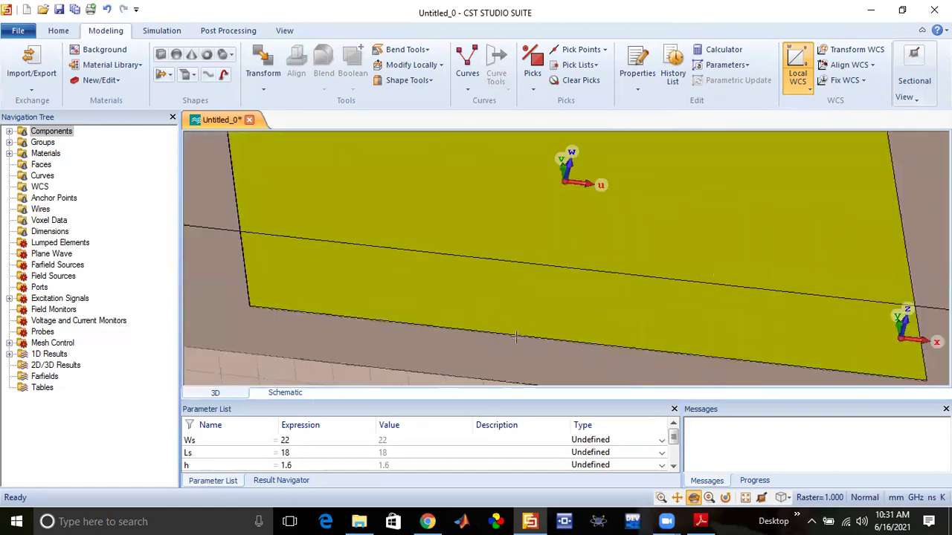
{"action": "scroll", "coordinate": [521, 319], "scroll_direction": "up", "scroll_amount": 2}
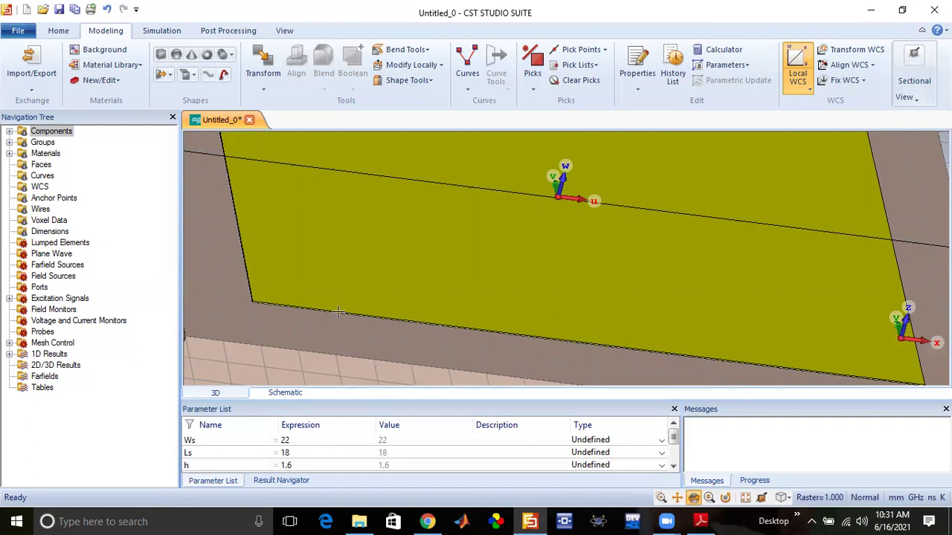
{"action": "key", "text": "ctrl+s"}
Pick the centre of the copper patch's bottom front edge, where it meets the substrate
{"action": "left_click_drag", "start_coordinate": [477, 343], "coordinate": [518, 276]}
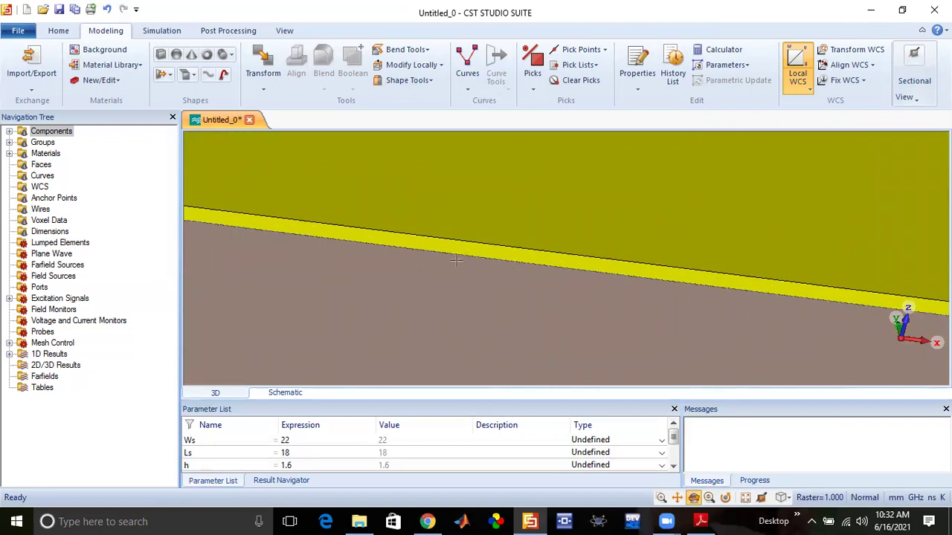
{"action": "left_click", "coordinate": [605, 50]}
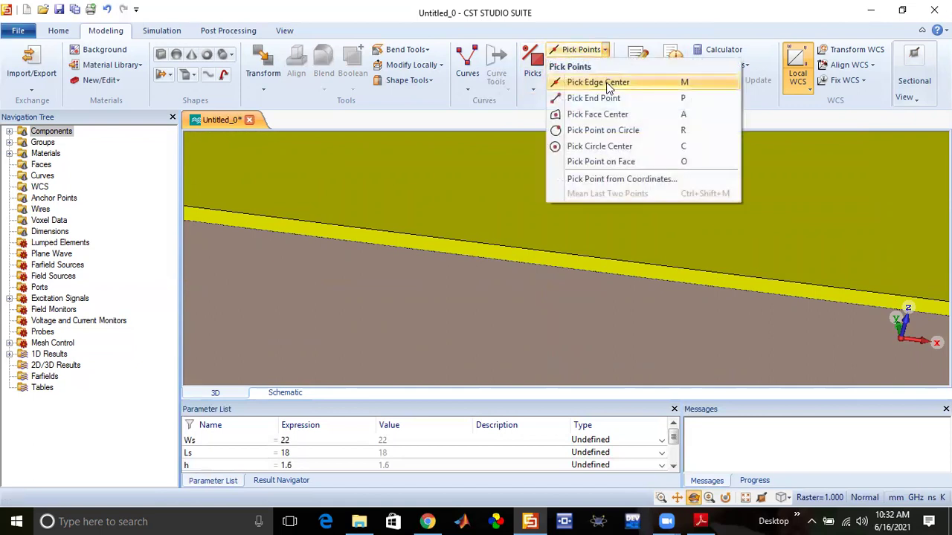
{"action": "left_click", "coordinate": [598, 82]}
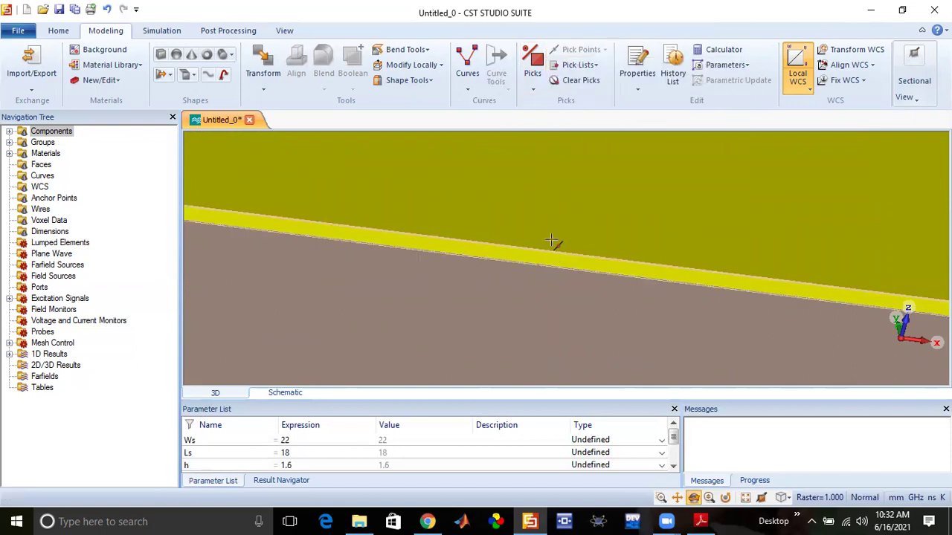
{"action": "left_click", "coordinate": [556, 281]}
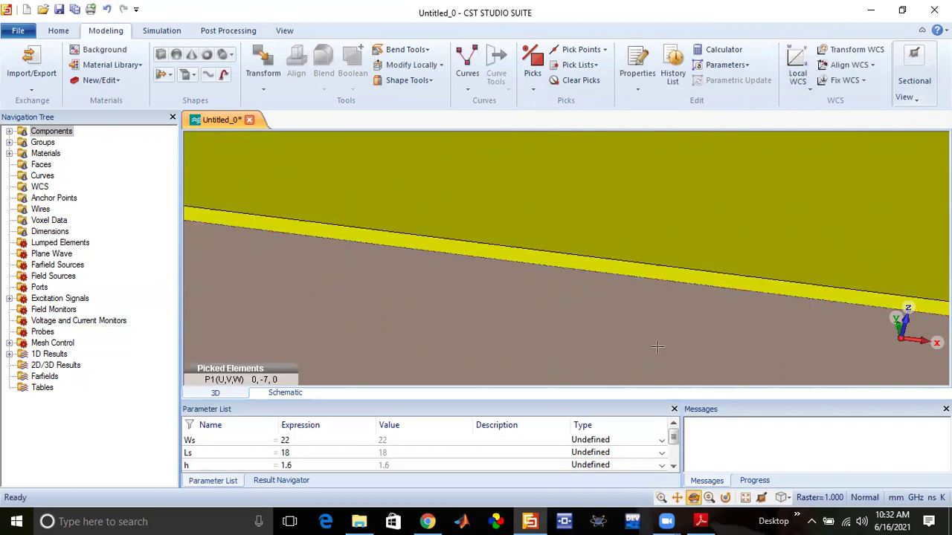
Pick the centre of the substrate's upper front edge as the second point
{"action": "scroll", "coordinate": [658, 342], "scroll_direction": "down", "scroll_amount": 8}
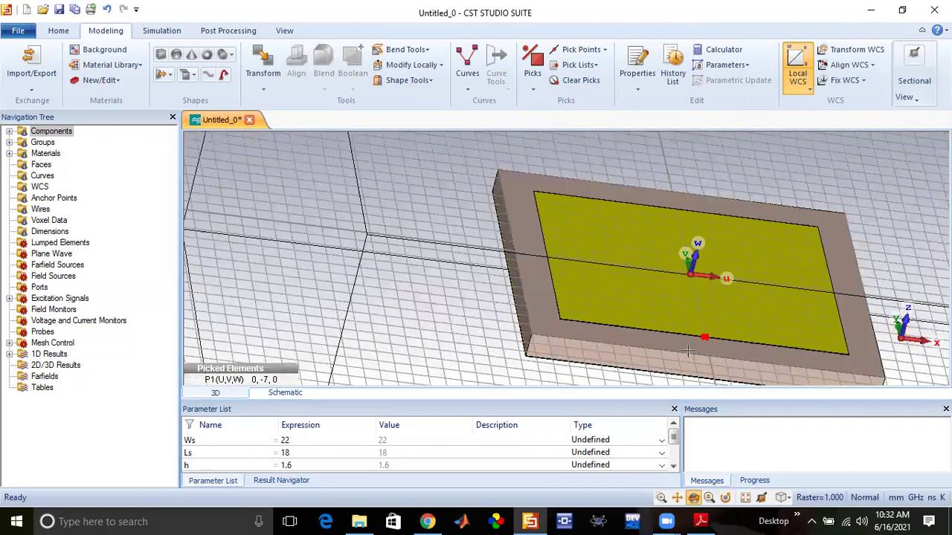
{"action": "left_click_drag", "start_coordinate": [725, 360], "coordinate": [696, 342]}
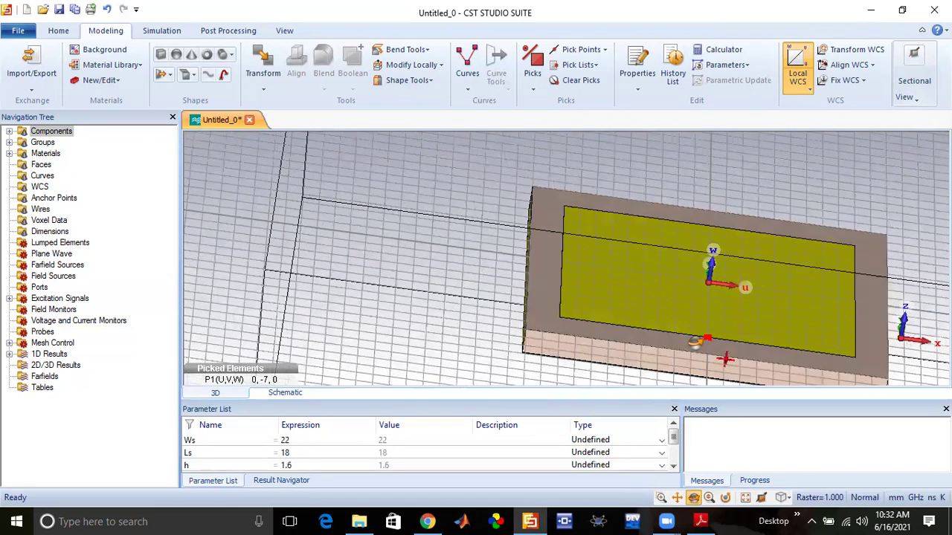
{"action": "scroll", "coordinate": [695, 342], "scroll_direction": "up", "scroll_amount": 6}
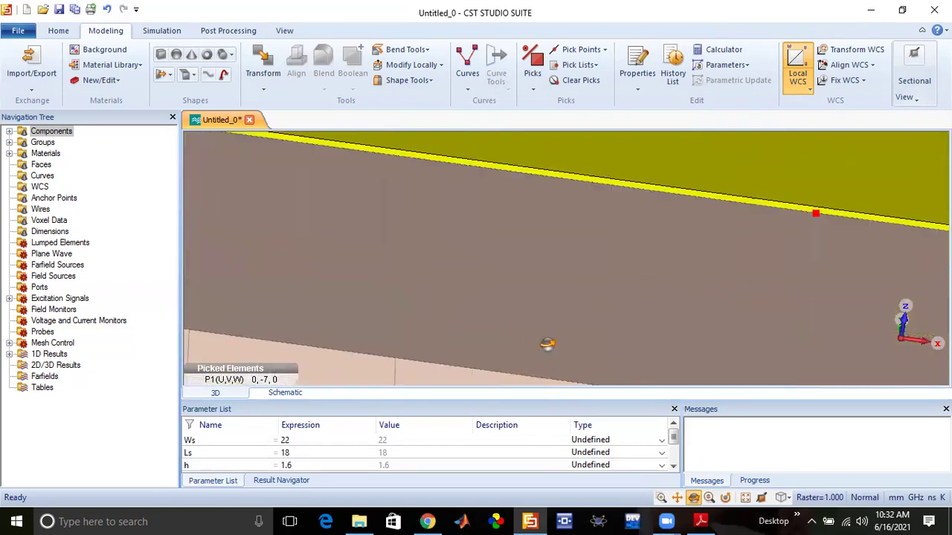
{"action": "left_click_drag", "start_coordinate": [548, 343], "coordinate": [520, 351]}
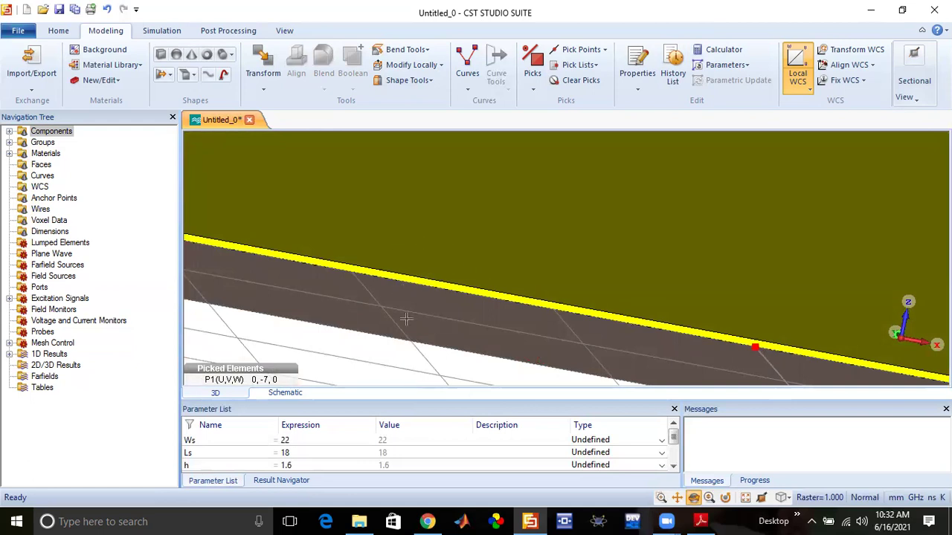
{"action": "scroll", "coordinate": [476, 326], "scroll_direction": "down", "scroll_amount": 2}
{"action": "scroll", "coordinate": [478, 327], "scroll_direction": "up", "scroll_amount": 1}
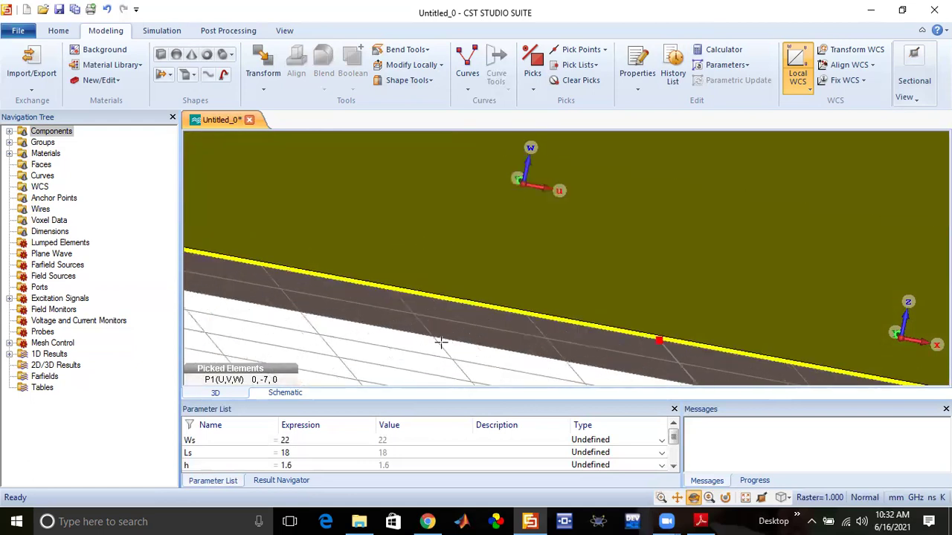
{"action": "scroll", "coordinate": [427, 342], "scroll_direction": "up", "scroll_amount": 1}
{"action": "scroll", "coordinate": [427, 340], "scroll_direction": "down", "scroll_amount": 2}
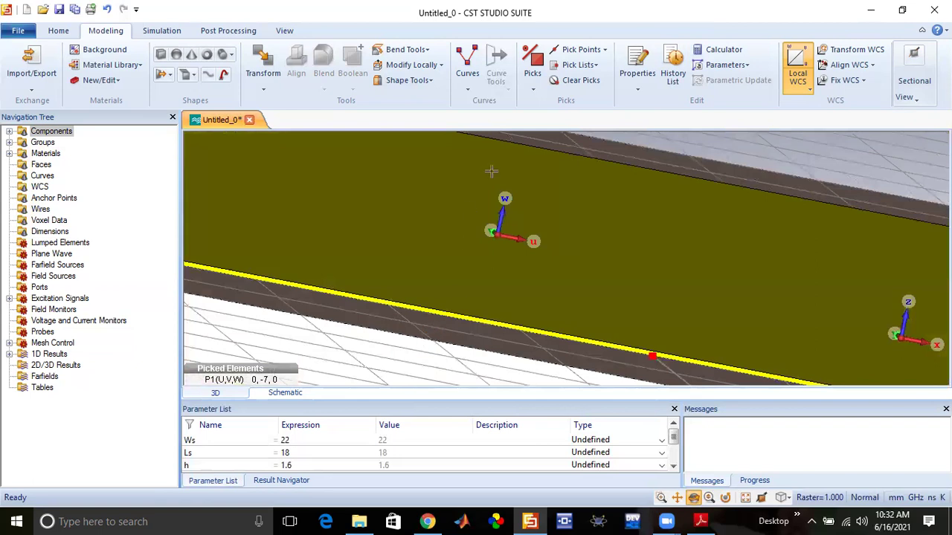
{"action": "left_click", "coordinate": [605, 50]}
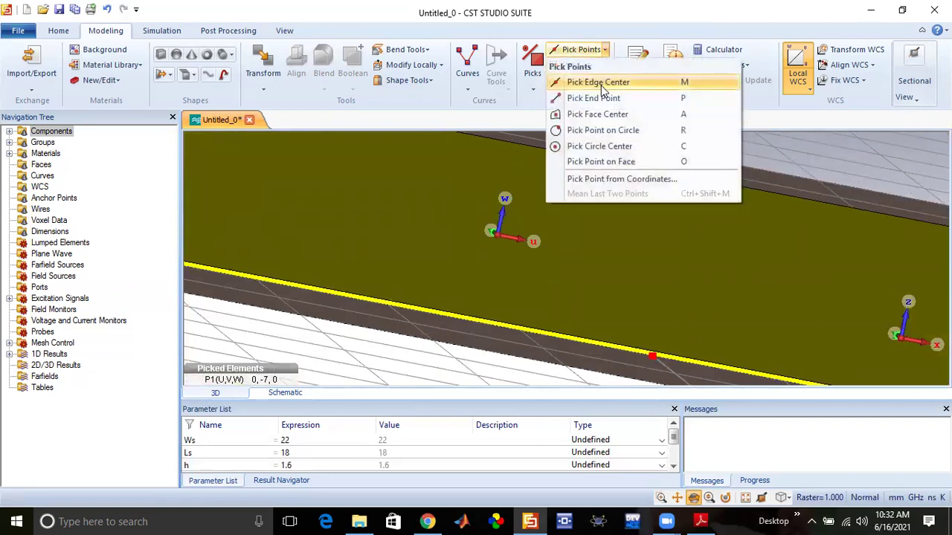
{"action": "left_click", "coordinate": [603, 86]}
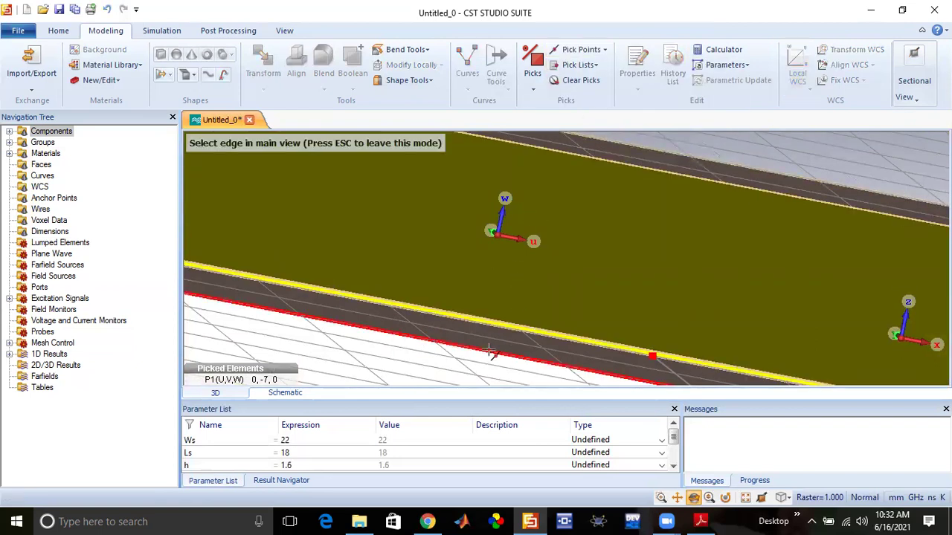
{"action": "left_click", "coordinate": [489, 351]}
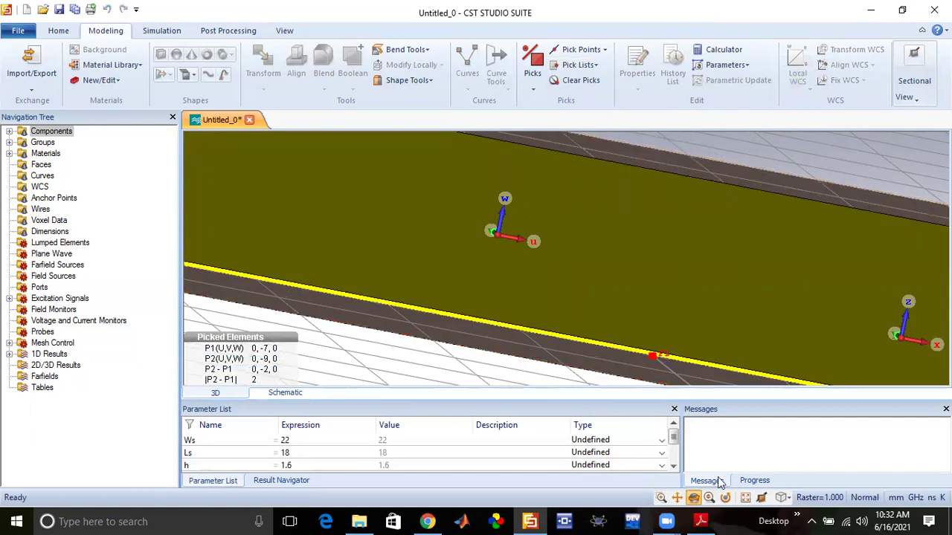
Align the local WCS with the point picked at the centre of the substrate's upper front edge
{"action": "left_click", "coordinate": [745, 498]}
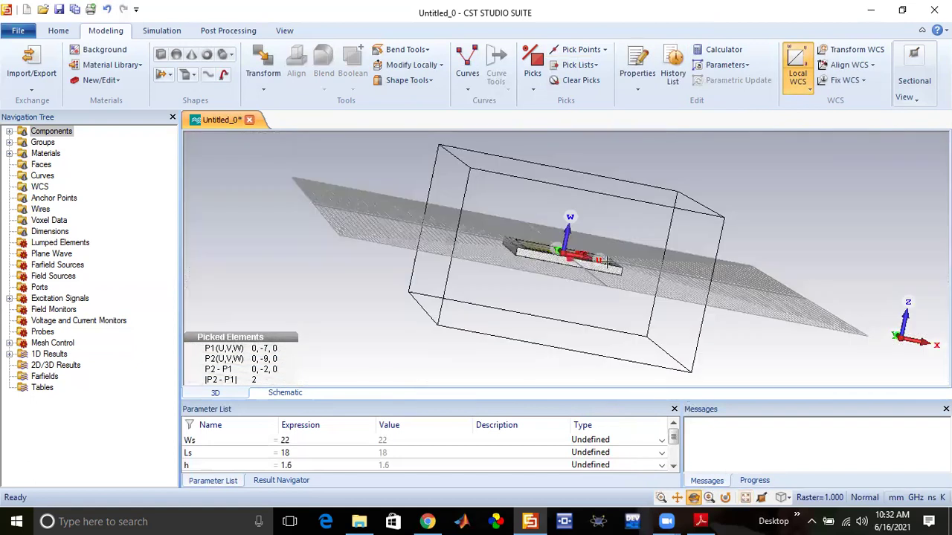
{"action": "scroll", "coordinate": [572, 275], "scroll_direction": "up", "scroll_amount": 5}
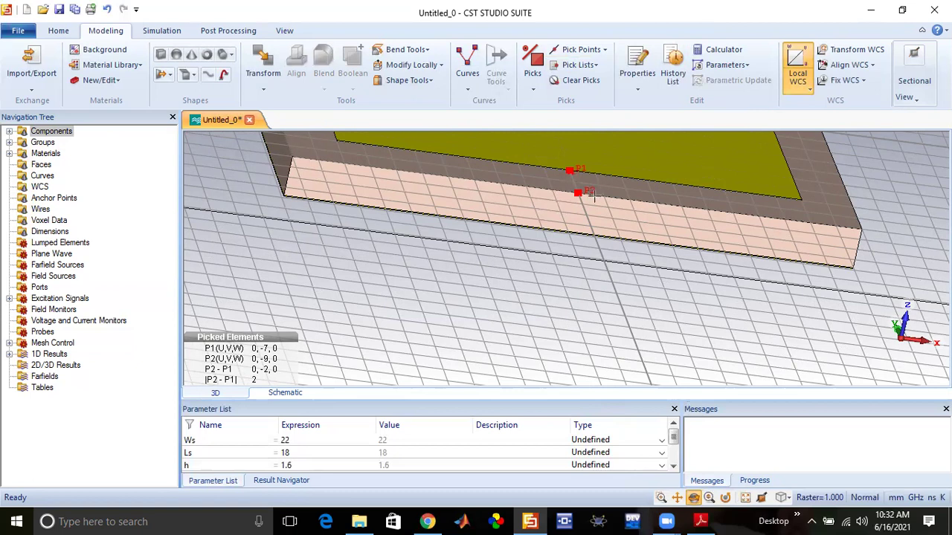
{"action": "left_click", "coordinate": [873, 65]}
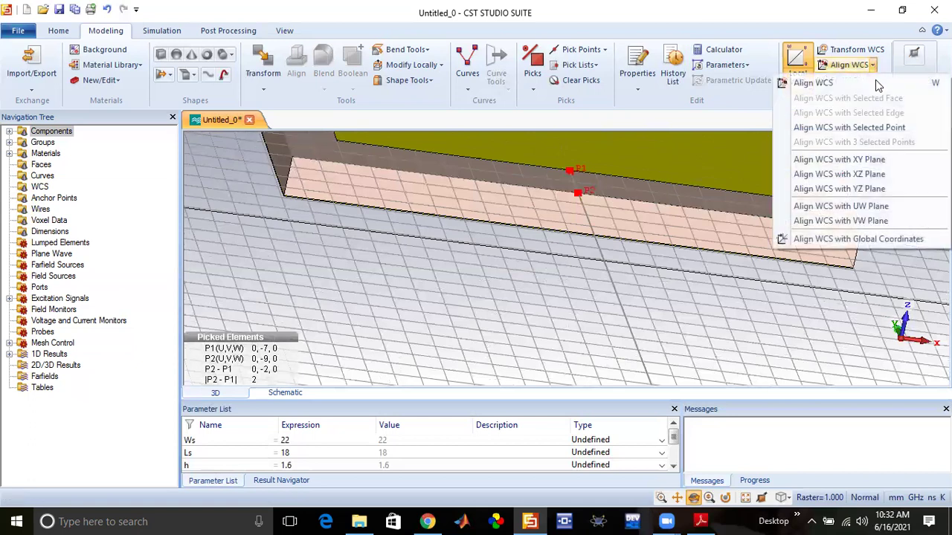
{"action": "left_click", "coordinate": [874, 128]}
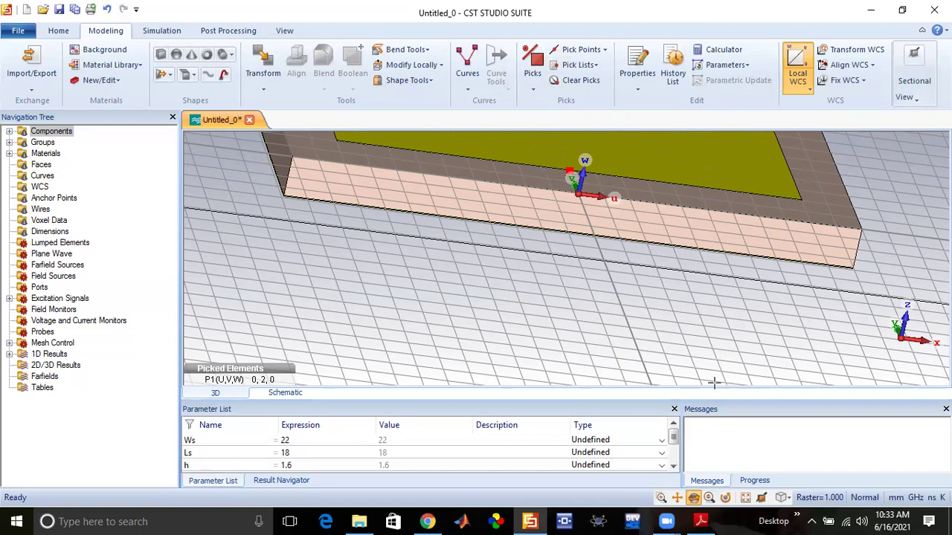
Check the feed line in Figure 14.7 in Adobe Reader, and open the analytical line impedance calculation macro in CST
{"action": "left_click", "coordinate": [700, 521]}
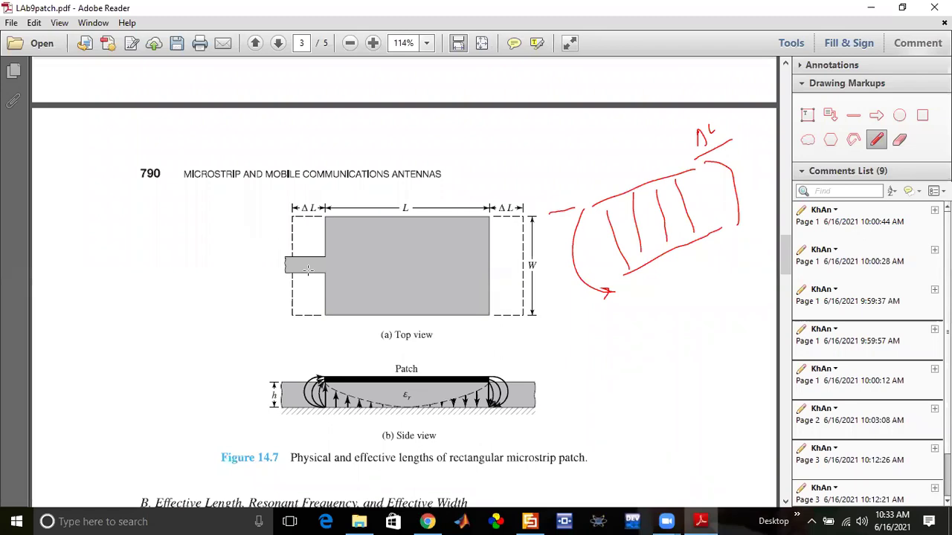
{"action": "left_click", "coordinate": [530, 521]}
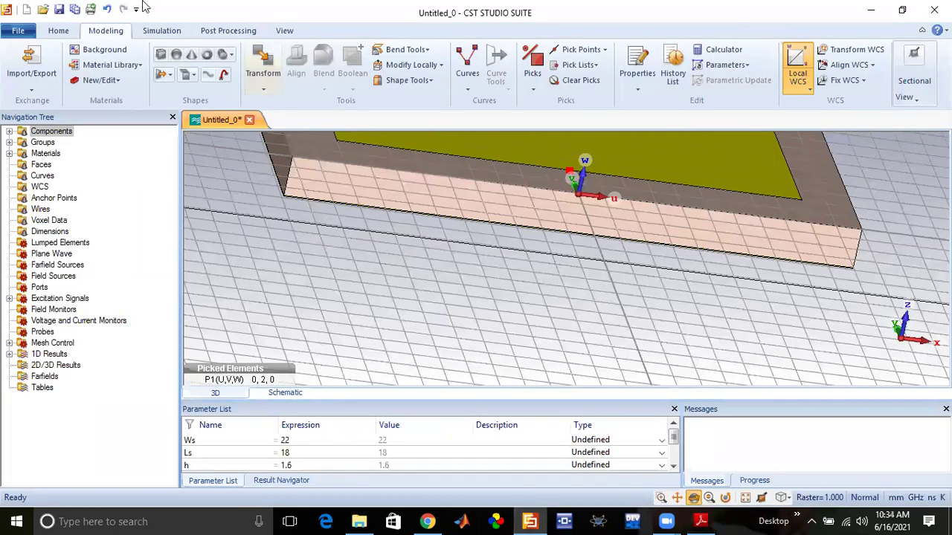
{"action": "left_click", "coordinate": [59, 31]}
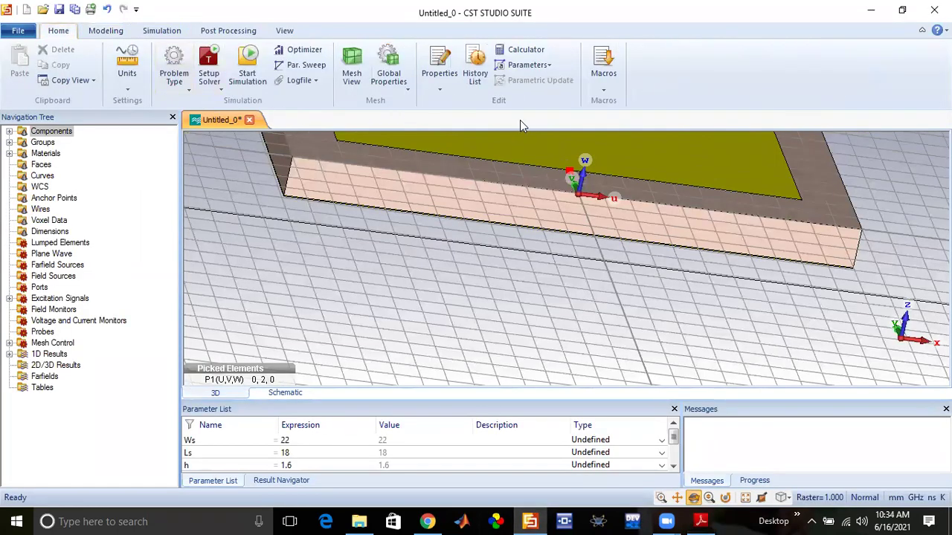
{"action": "left_click", "coordinate": [603, 90]}
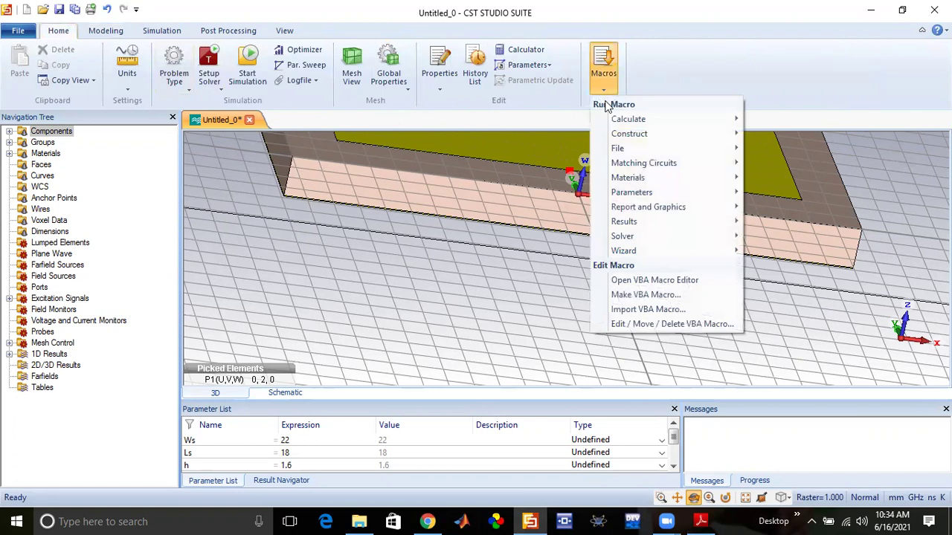
{"action": "mouse_move", "coordinate": [624, 120]}
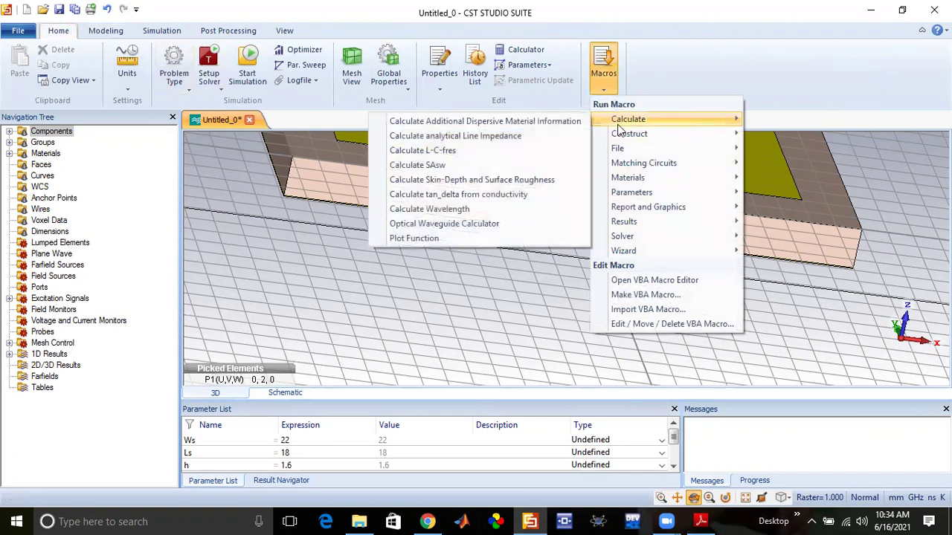
{"action": "left_click", "coordinate": [462, 138]}
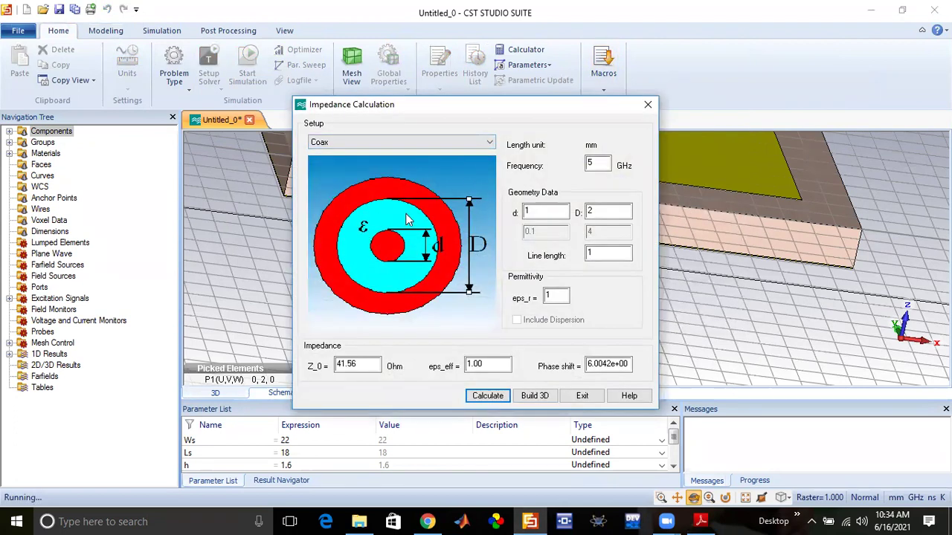
Calculate the impedance of a thin microstrip with height h 1.6 mm and permittivity eps_r 4.3
{"action": "left_click", "coordinate": [444, 146]}
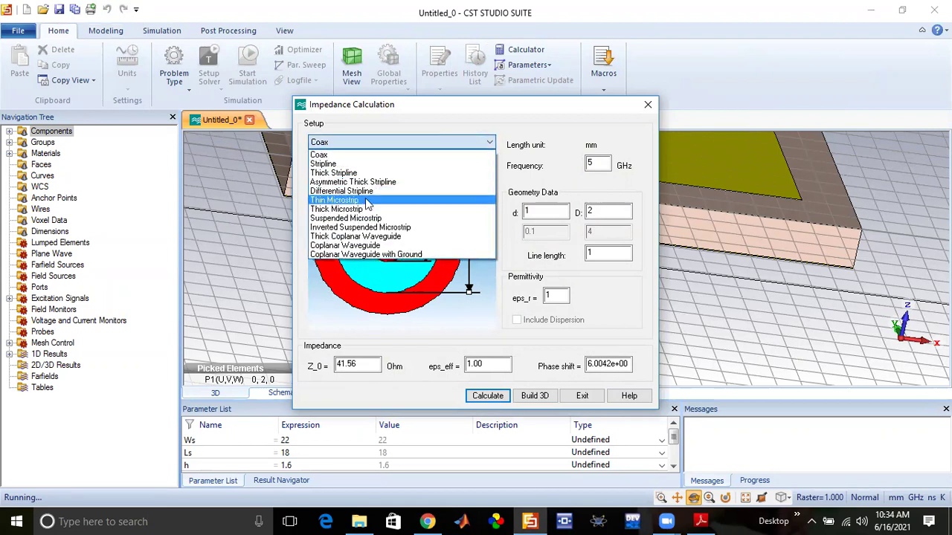
{"action": "left_click", "coordinate": [366, 200]}
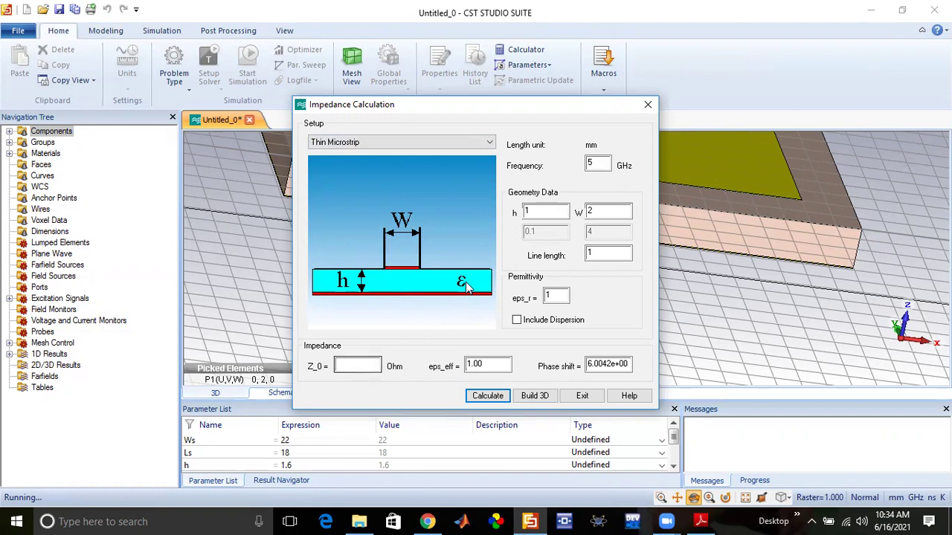
{"action": "left_click", "coordinate": [529, 212]}
{"action": "type", "text": ".6"}
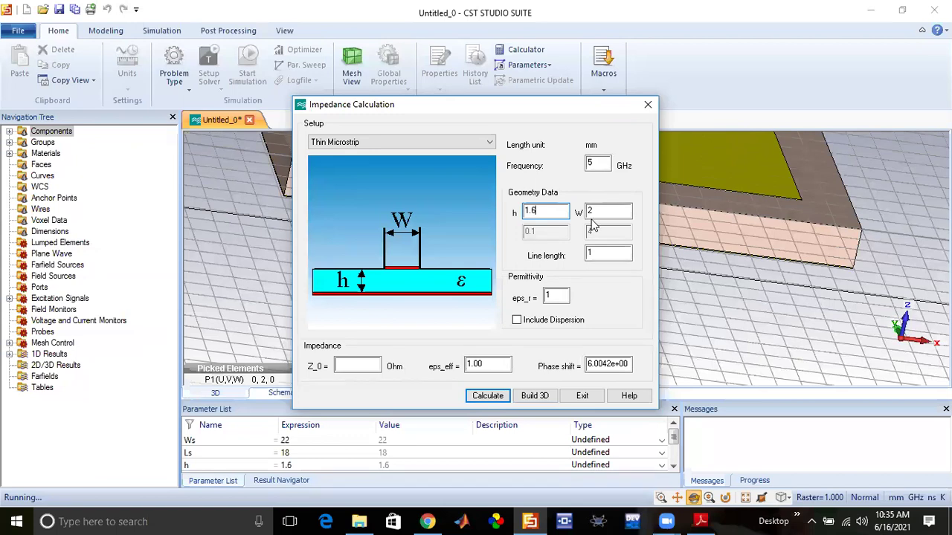
{"action": "left_click", "coordinate": [554, 296]}
{"action": "key", "text": "BackSpace"}
{"action": "type", "text": "4"}
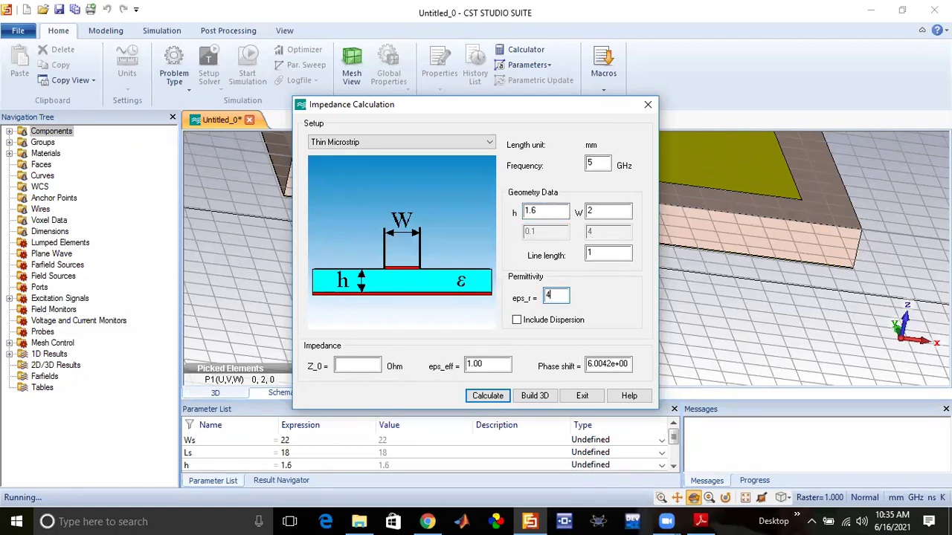
{"action": "type", "text": ".3"}
{"action": "double_click", "coordinate": [603, 216]}
{"action": "left_click", "coordinate": [483, 399]}
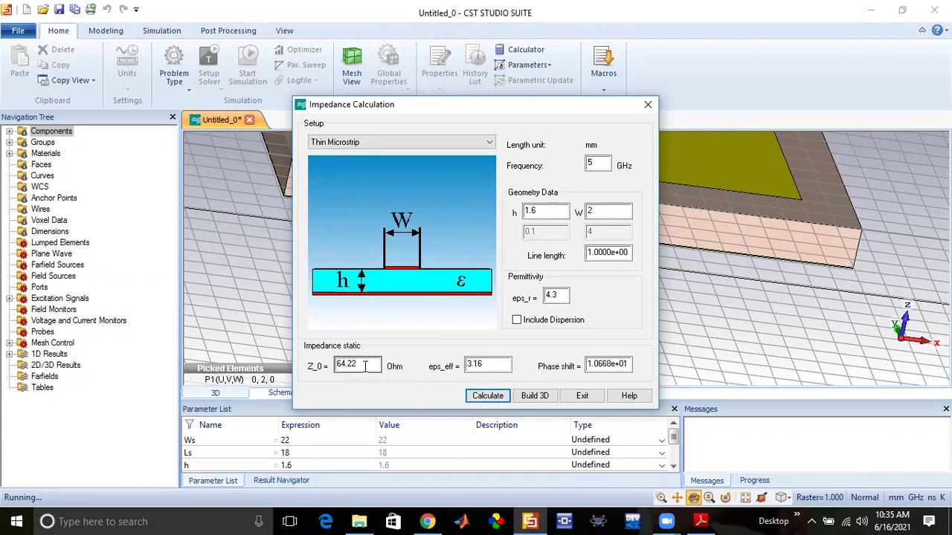
Try a microstrip width W of 2.5 mm and recalculate the impedance
{"action": "left_click", "coordinate": [594, 211]}
{"action": "type", "text": "5"}
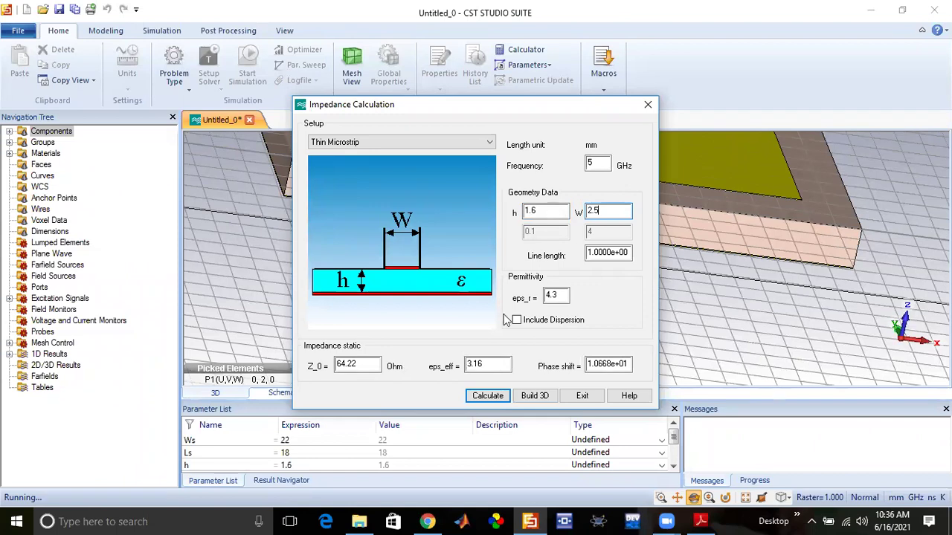
{"action": "left_click", "coordinate": [482, 396]}
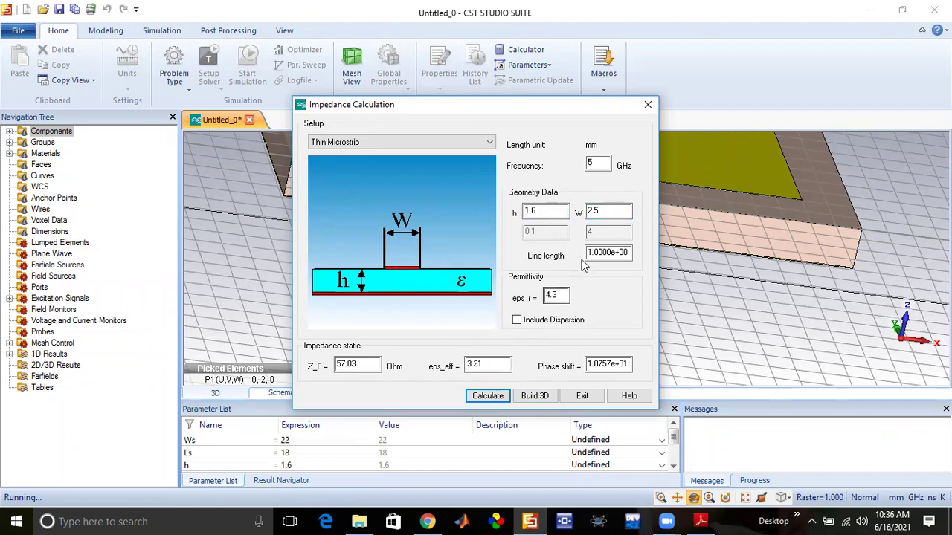
Try a microstrip width W of 3 mm and recalculate the impedance
{"action": "double_click", "coordinate": [602, 212]}
{"action": "type", "text": "2"}
{"action": "key", "text": "BackSpace"}
{"action": "type", "text": "3"}
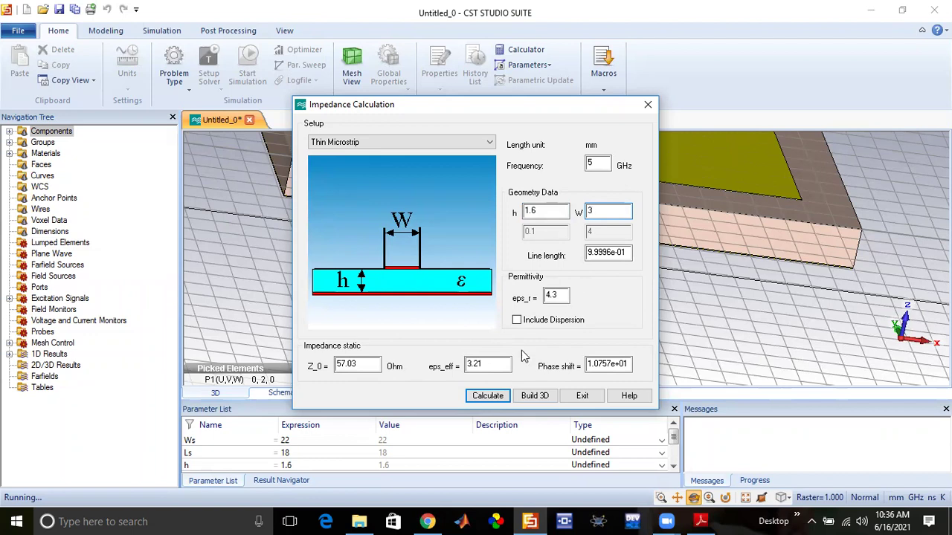
{"action": "left_click", "coordinate": [487, 396]}
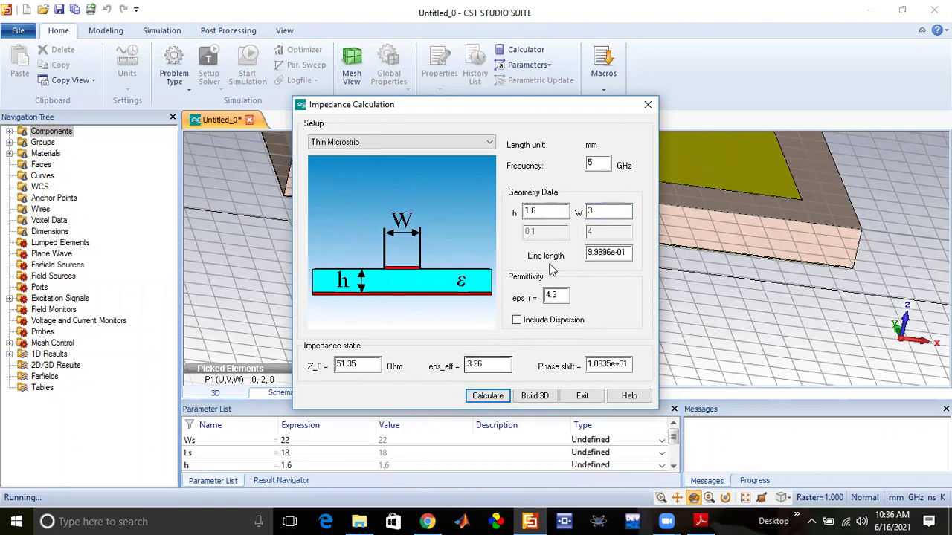
Set the microstrip width W to 3.1 mm and recalculate the impedance
{"action": "left_click", "coordinate": [594, 211]}
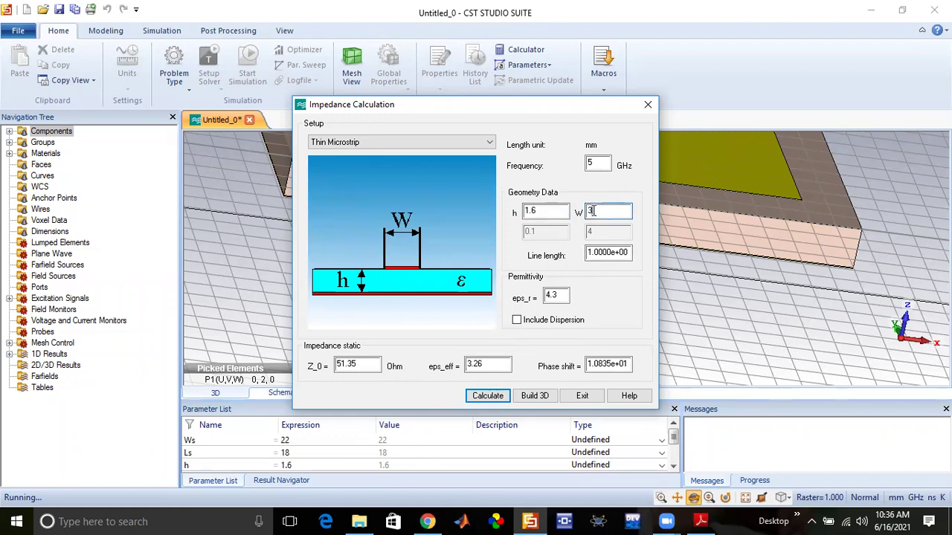
{"action": "type", "text": ".1"}
{"action": "left_click", "coordinate": [488, 395]}
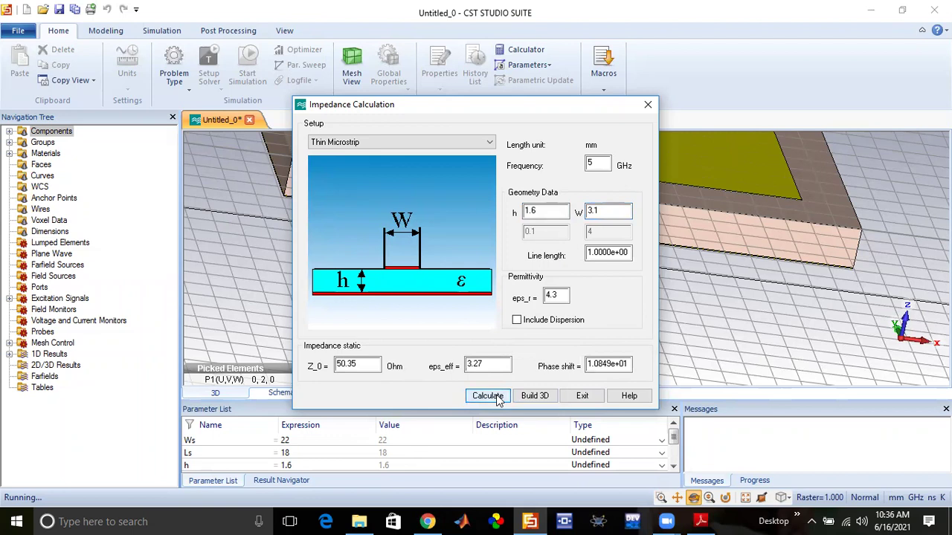
Set the microstrip width W to 3.13 mm, recalculate the impedance and close the impedance calculation
{"action": "left_click", "coordinate": [606, 213]}
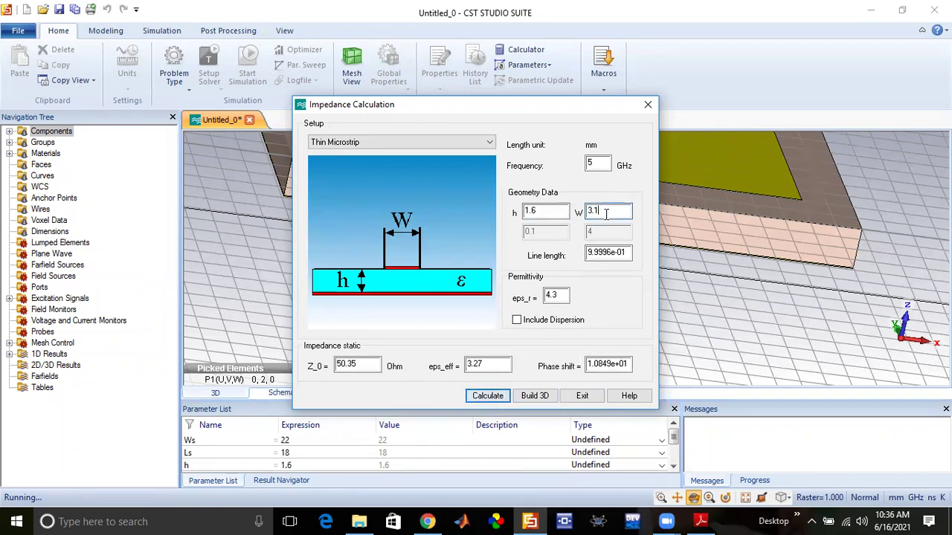
{"action": "type", "text": "3"}
{"action": "left_click", "coordinate": [484, 398]}
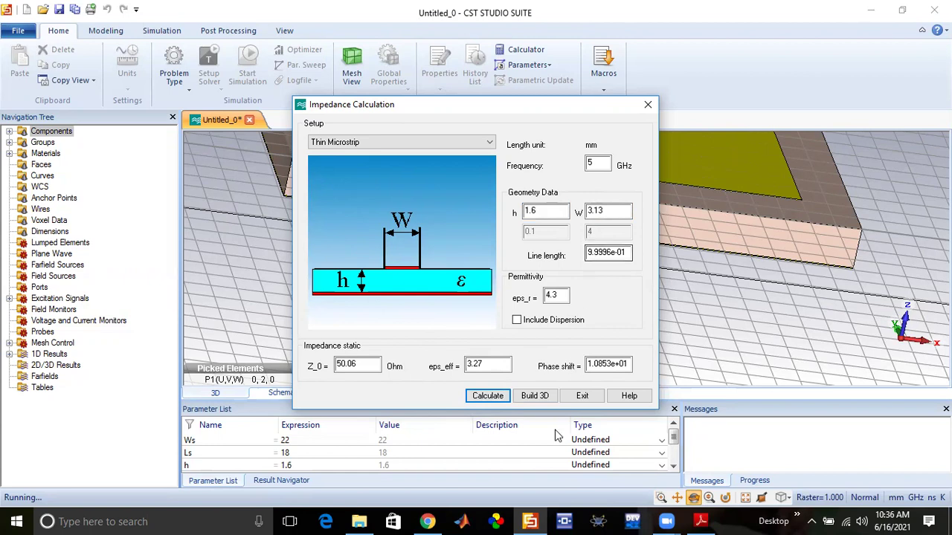
{"action": "left_click", "coordinate": [582, 396]}
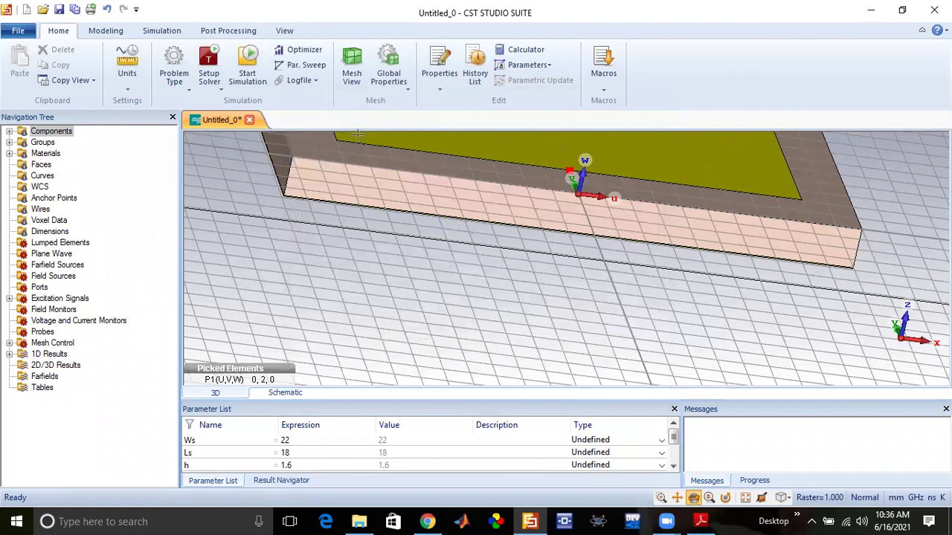
Start a brick named strip with its U range from -Wst/2 to Wst/2
{"action": "left_click", "coordinate": [110, 32]}
{"action": "left_click", "coordinate": [161, 57]}
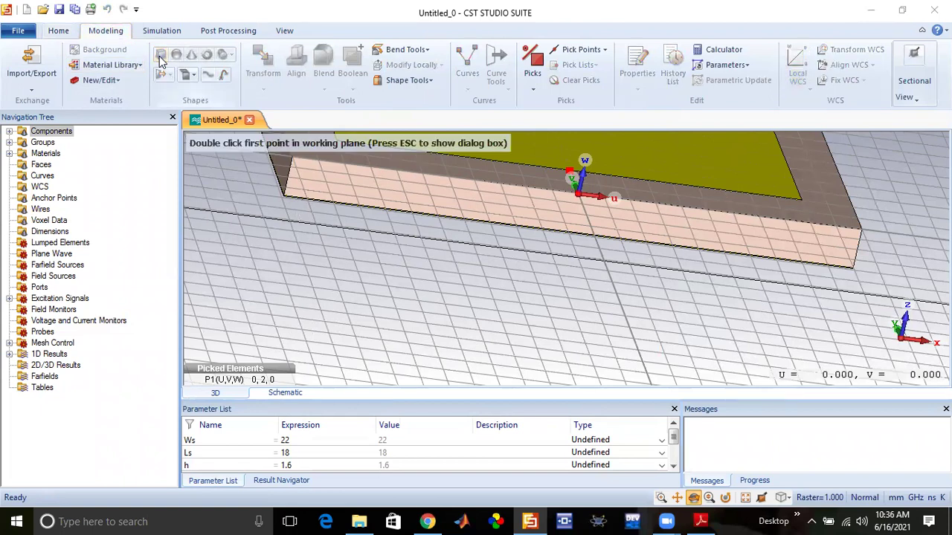
{"action": "key", "text": "Escape"}
{"action": "type", "text": "st"}
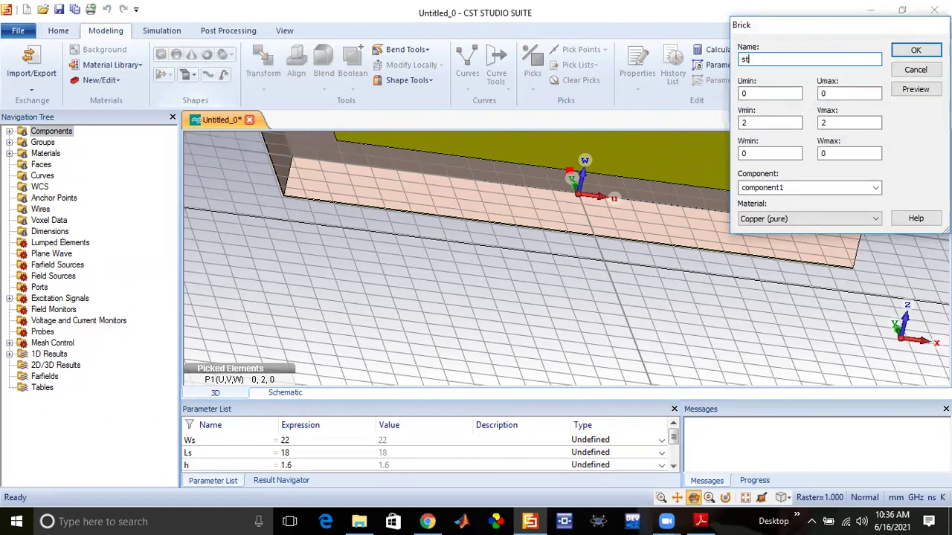
{"action": "type", "text": "rip"}
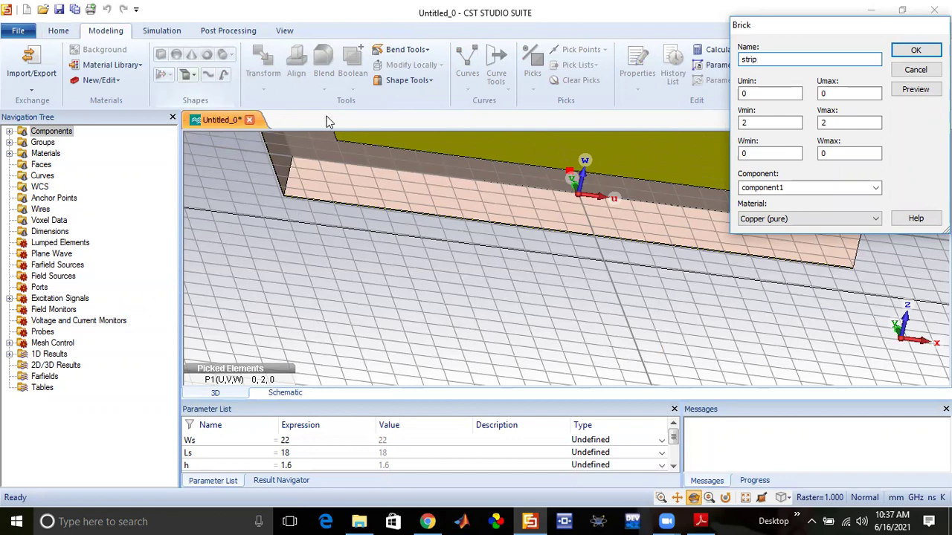
{"action": "left_click", "coordinate": [758, 94]}
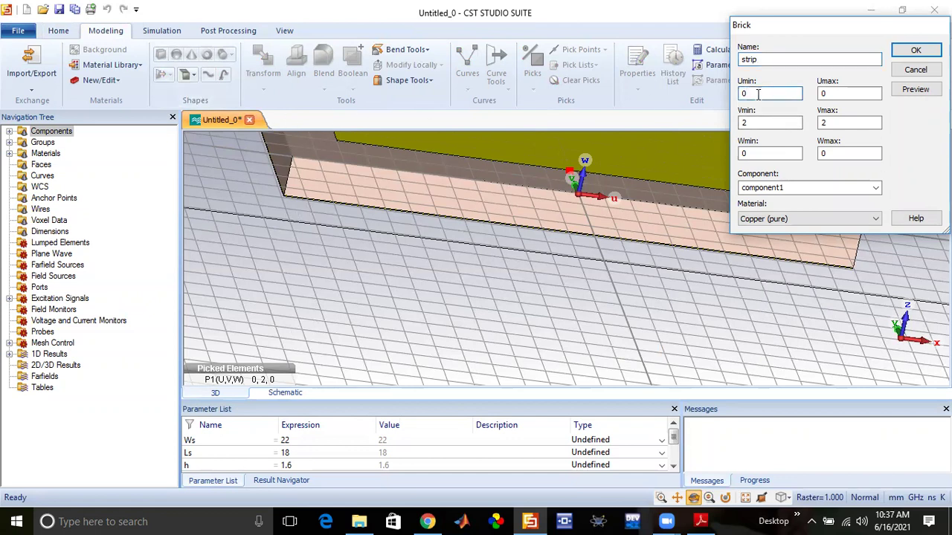
{"action": "key", "text": "BackSpace"}
{"action": "type", "text": "-Wst/2"}
{"action": "key", "text": "Tab"}
{"action": "type", "text": "Wst"}
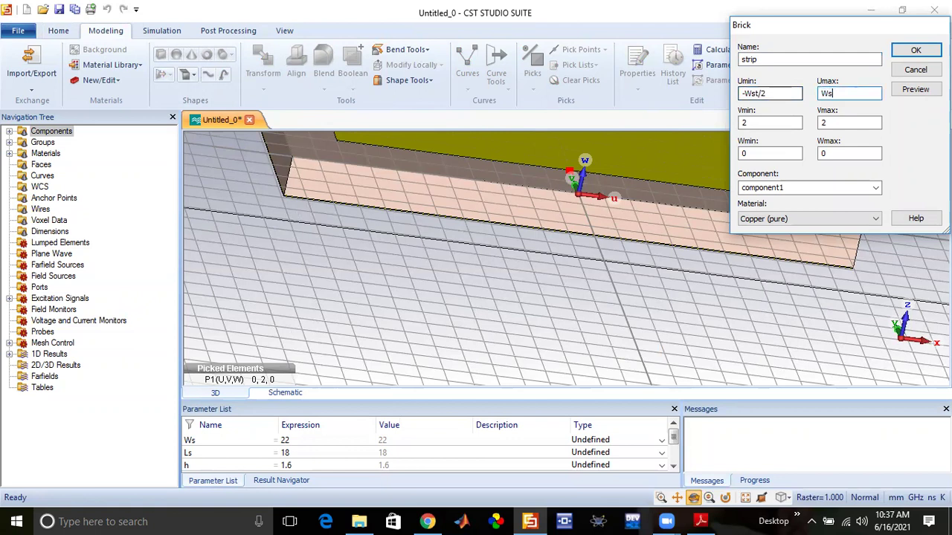
{"action": "type", "text": "/2"}
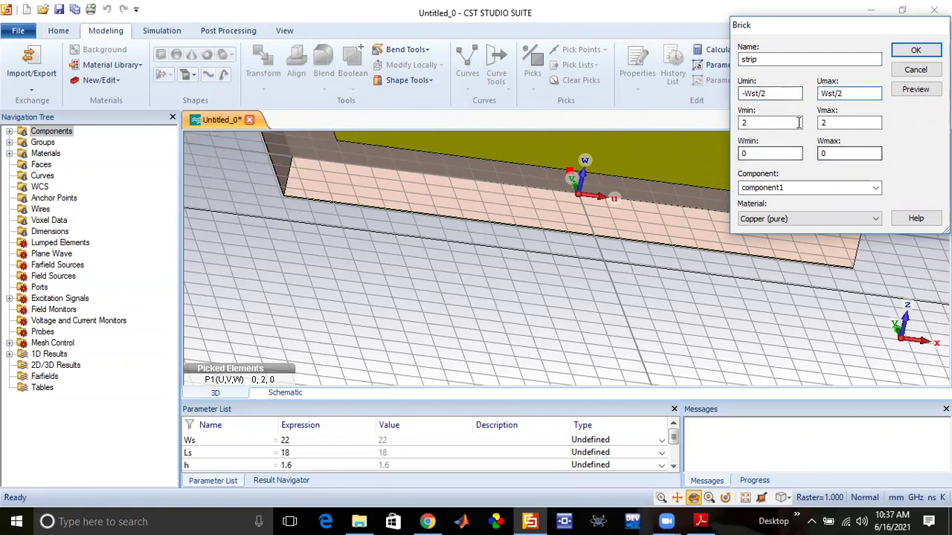
Set the strip brick's Vmin to 0 and Wmax to 0.035
{"action": "left_click", "coordinate": [759, 121]}
{"action": "key", "text": "BackSpace"}
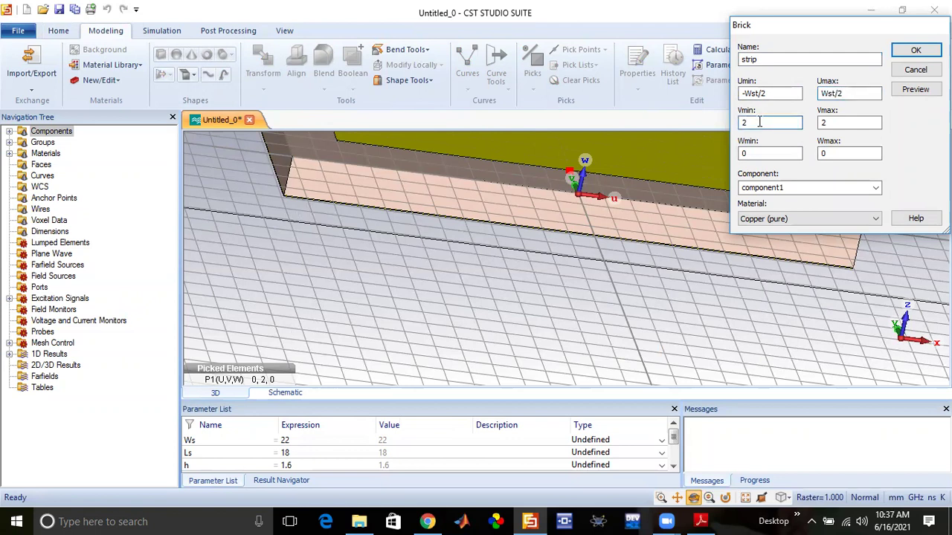
{"action": "type", "text": "0"}
{"action": "left_click", "coordinate": [826, 154]}
{"action": "type", "text": ".035"}
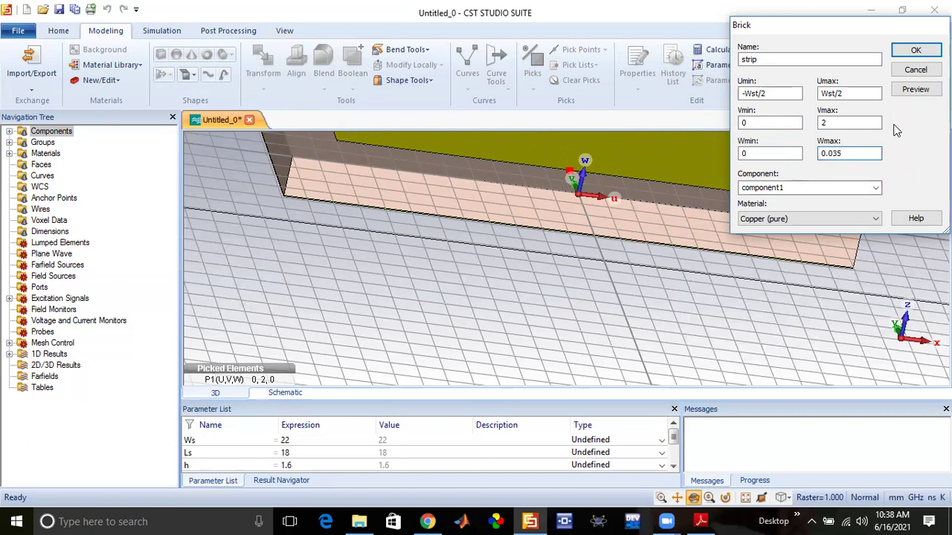
Preview the strip, define the missing parameter Wst as 3.13, and create the brick
{"action": "left_click", "coordinate": [915, 90]}
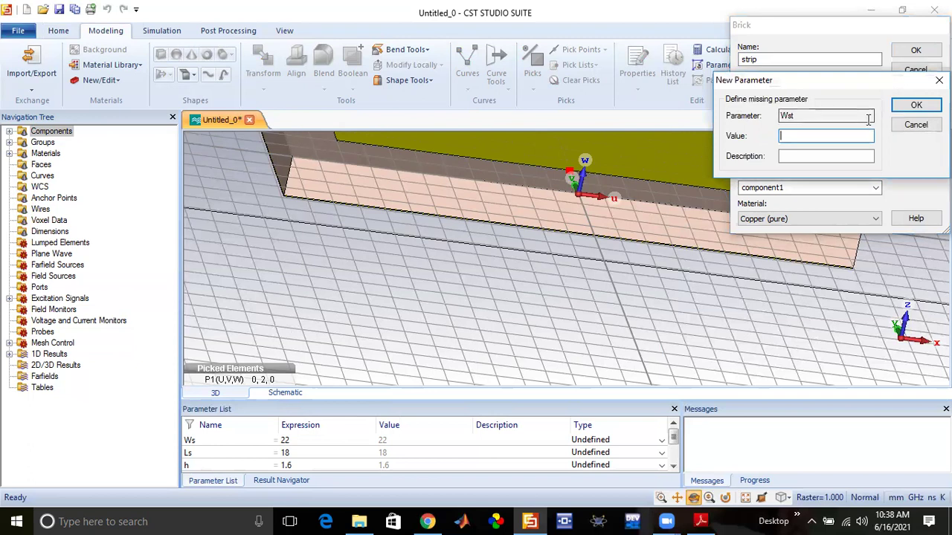
{"action": "type", "text": "3.13"}
{"action": "left_click", "coordinate": [916, 105]}
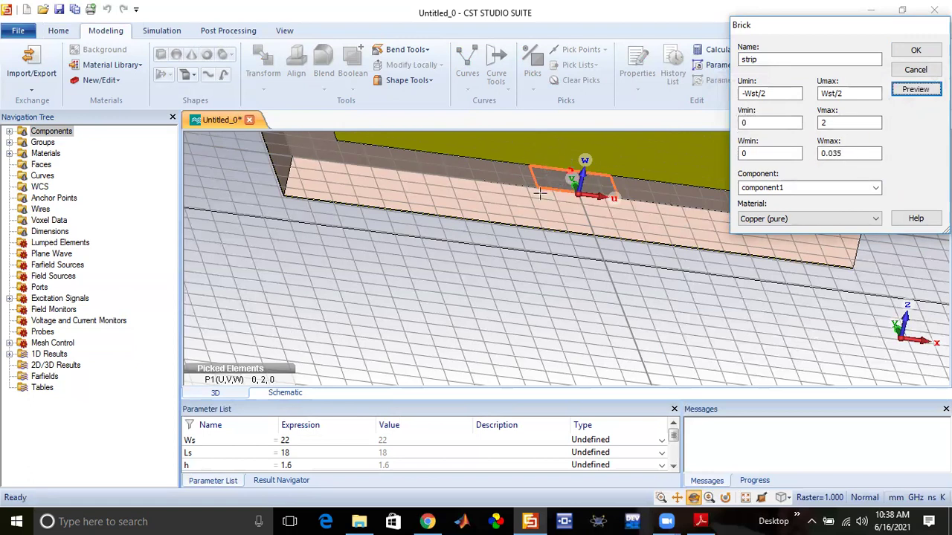
{"action": "left_click", "coordinate": [910, 54]}
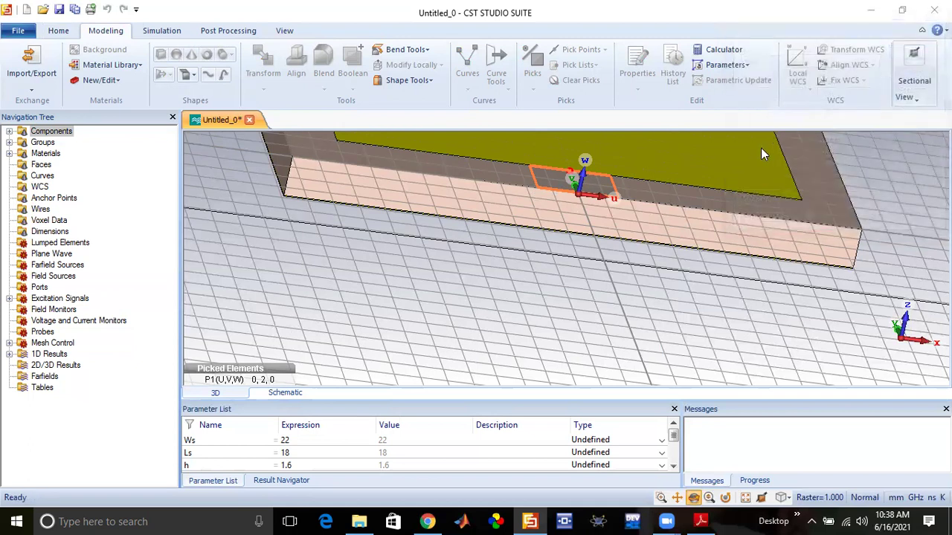
Merge the strip into the Patch solid with a Boolean Add
{"action": "scroll", "coordinate": [635, 207], "scroll_direction": "down", "scroll_amount": 3}
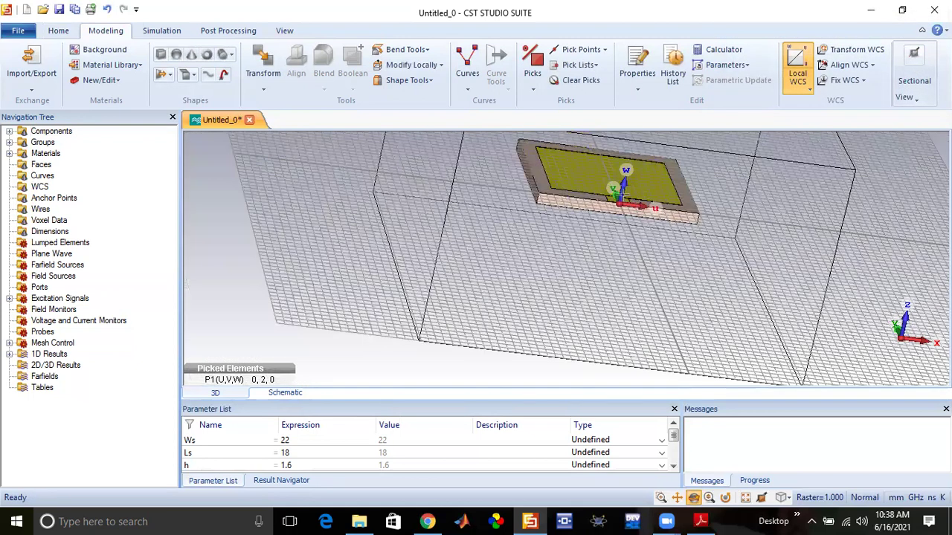
{"action": "left_click_drag", "start_coordinate": [586, 196], "coordinate": [526, 219]}
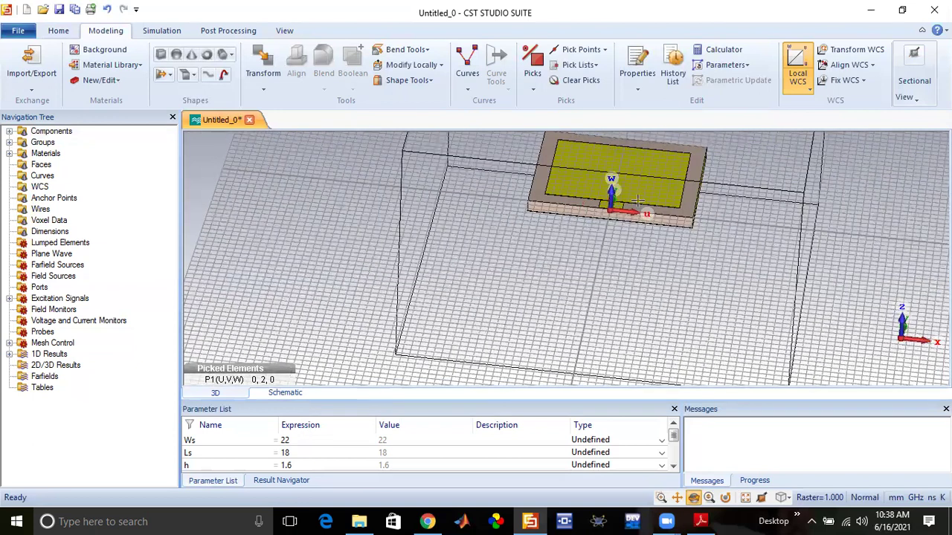
{"action": "left_click_drag", "start_coordinate": [638, 201], "coordinate": [656, 206]}
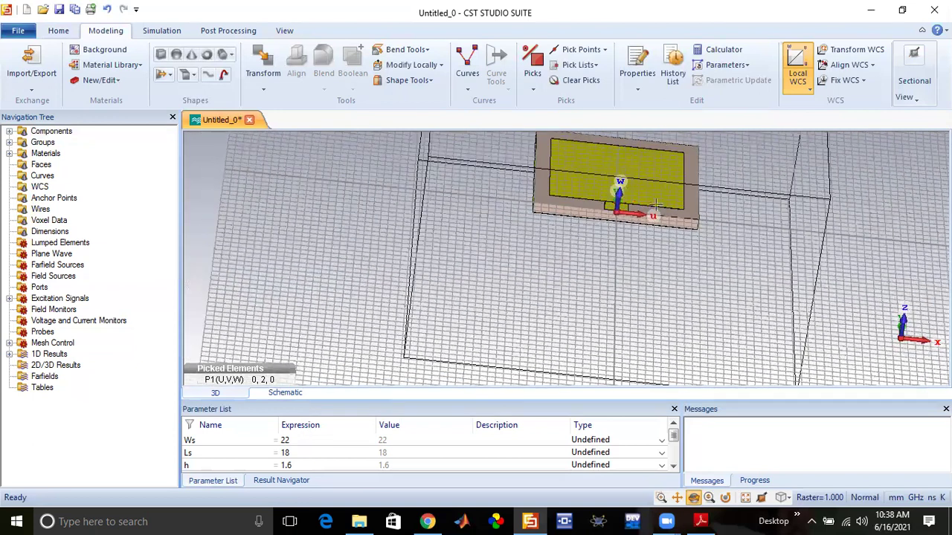
{"action": "left_click", "coordinate": [9, 131]}
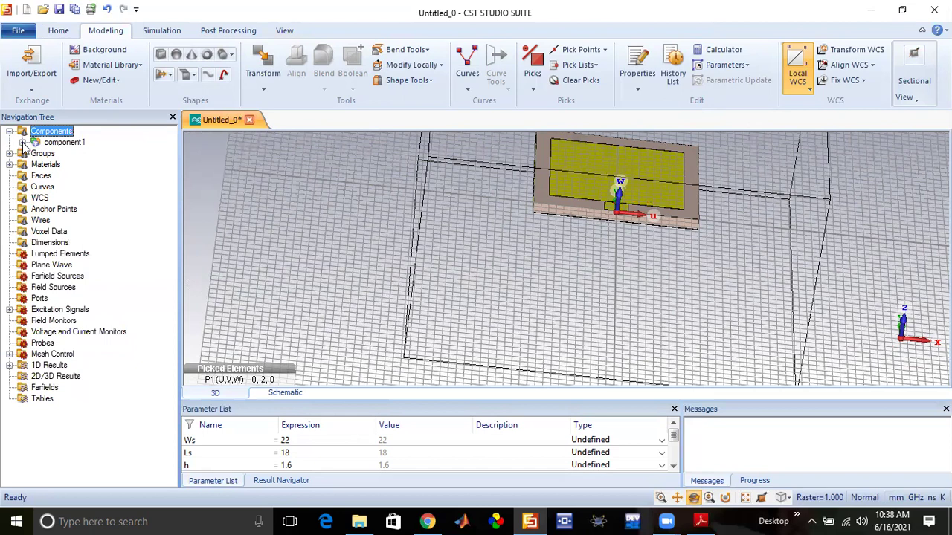
{"action": "left_click", "coordinate": [23, 142]}
{"action": "left_click", "coordinate": [73, 165]}
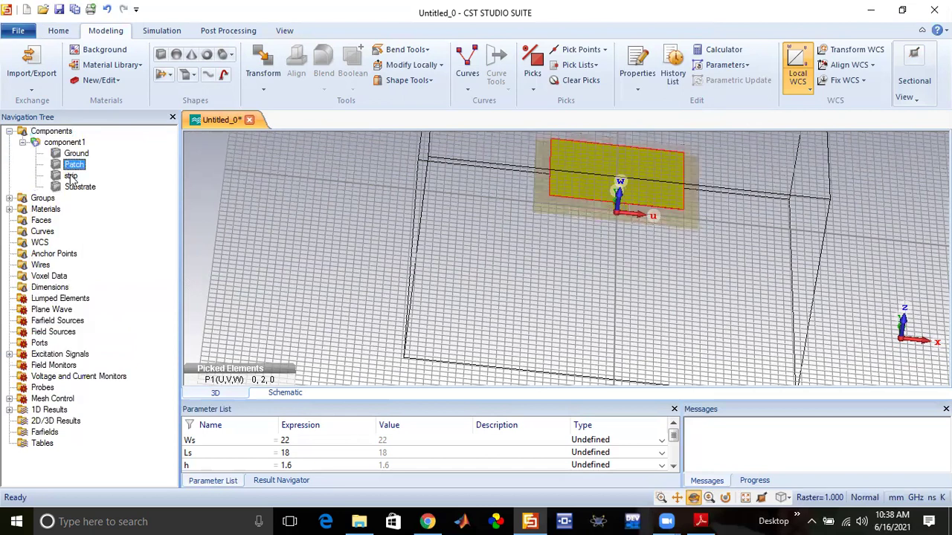
{"action": "left_click", "coordinate": [71, 176]}
{"action": "left_click", "coordinate": [80, 165]}
{"action": "left_click", "coordinate": [69, 176], "text": "ctrl"}
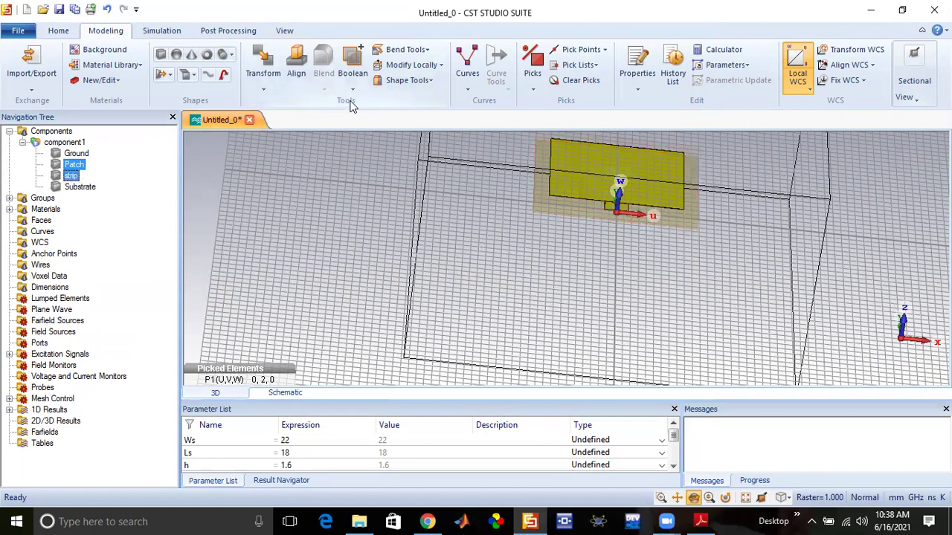
{"action": "left_click", "coordinate": [352, 74]}
{"action": "left_click", "coordinate": [354, 122]}
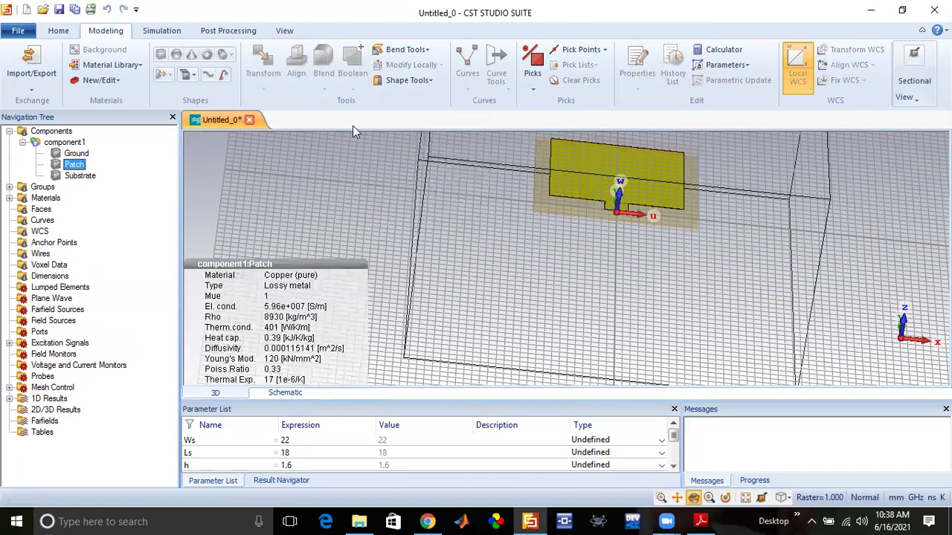
Show all components again and pick the thin end face of the feed strip at the substrate edge
{"action": "scroll", "coordinate": [609, 189], "scroll_direction": "up", "scroll_amount": 5}
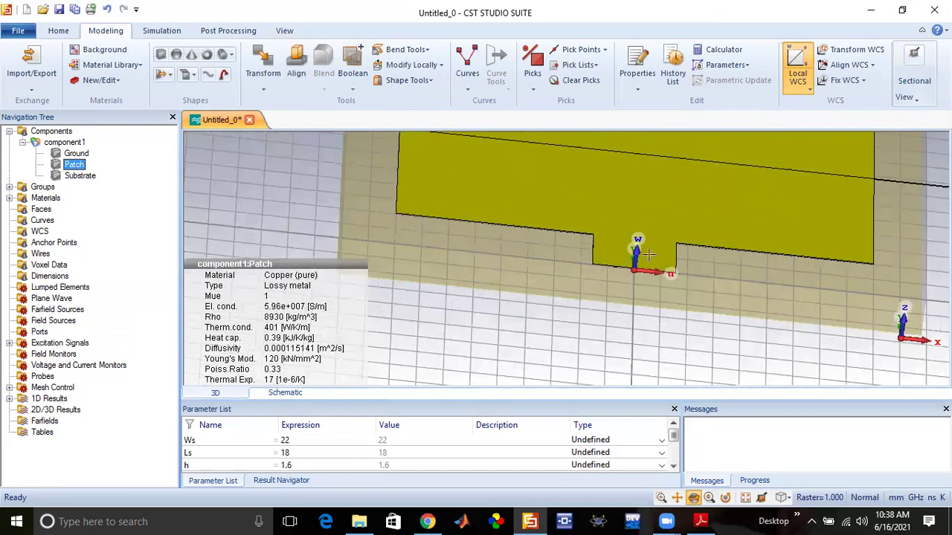
{"action": "scroll", "coordinate": [640, 265], "scroll_direction": "up", "scroll_amount": 2}
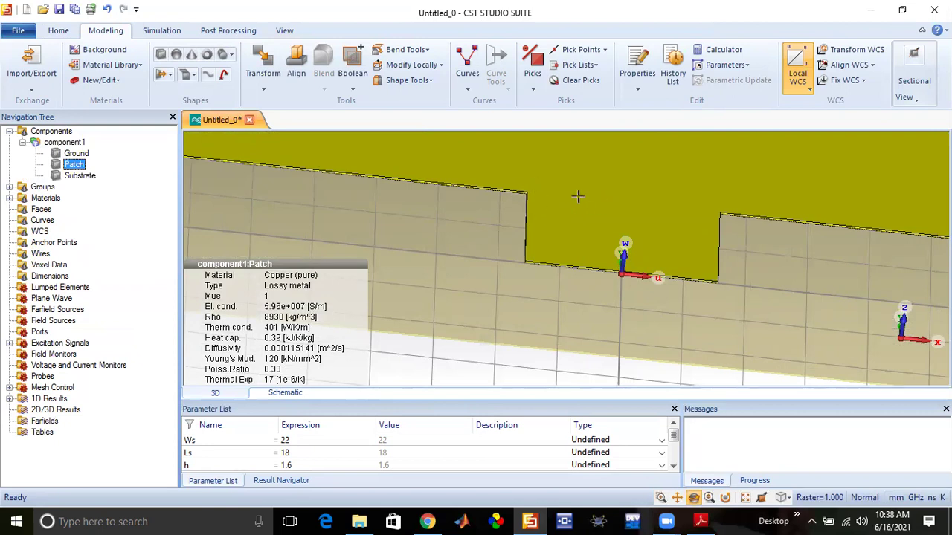
{"action": "scroll", "coordinate": [578, 248], "scroll_direction": "down", "scroll_amount": 4}
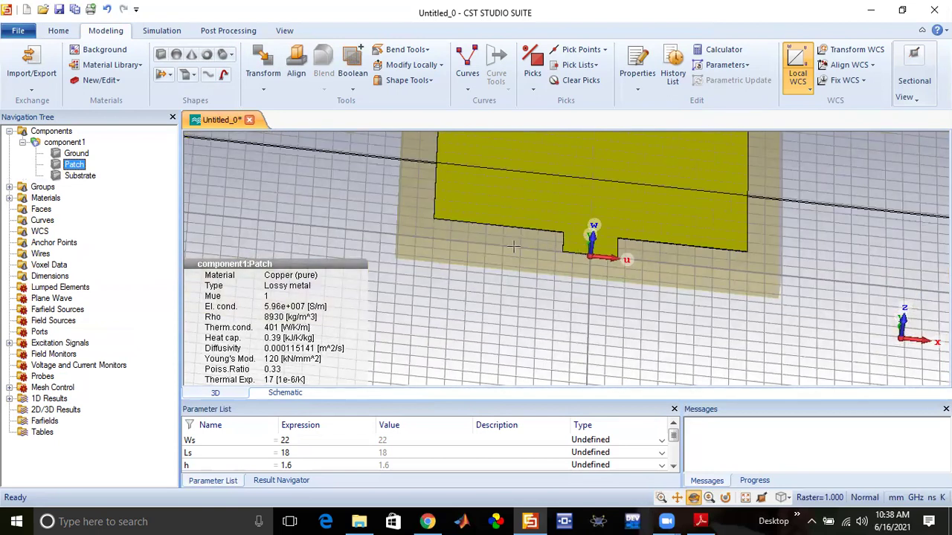
{"action": "left_click", "coordinate": [52, 132]}
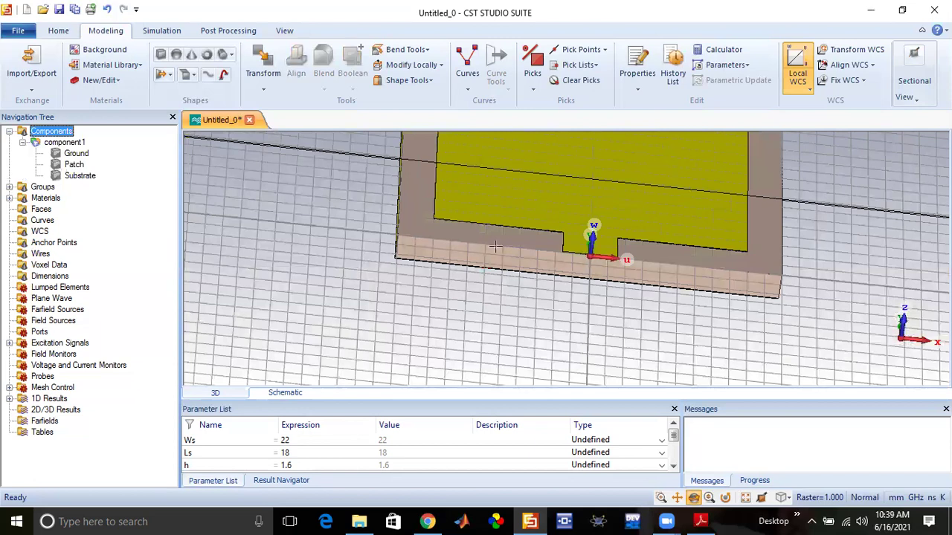
{"action": "scroll", "coordinate": [571, 230], "scroll_direction": "up", "scroll_amount": 5}
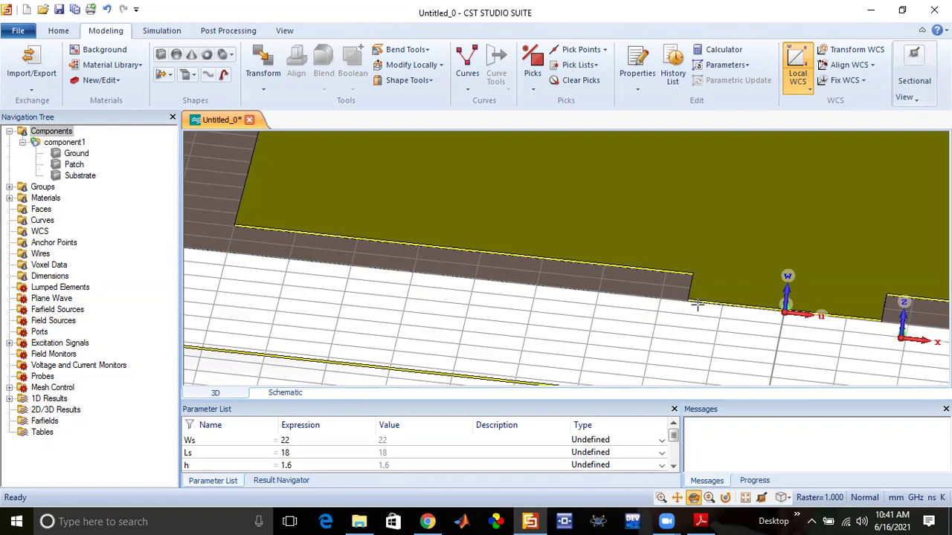
{"action": "scroll", "coordinate": [697, 304], "scroll_direction": "up", "scroll_amount": 5}
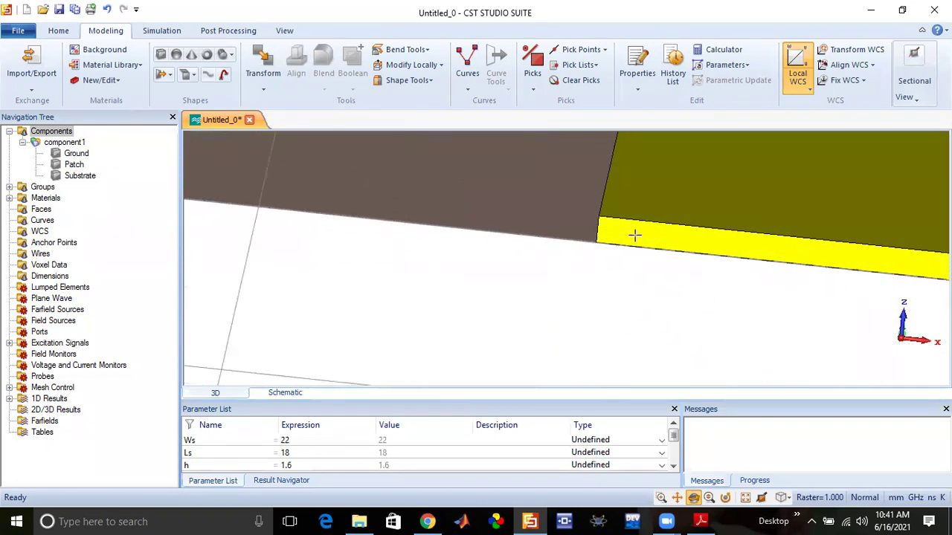
{"action": "left_click", "coordinate": [532, 64]}
{"action": "left_click", "coordinate": [629, 228]}
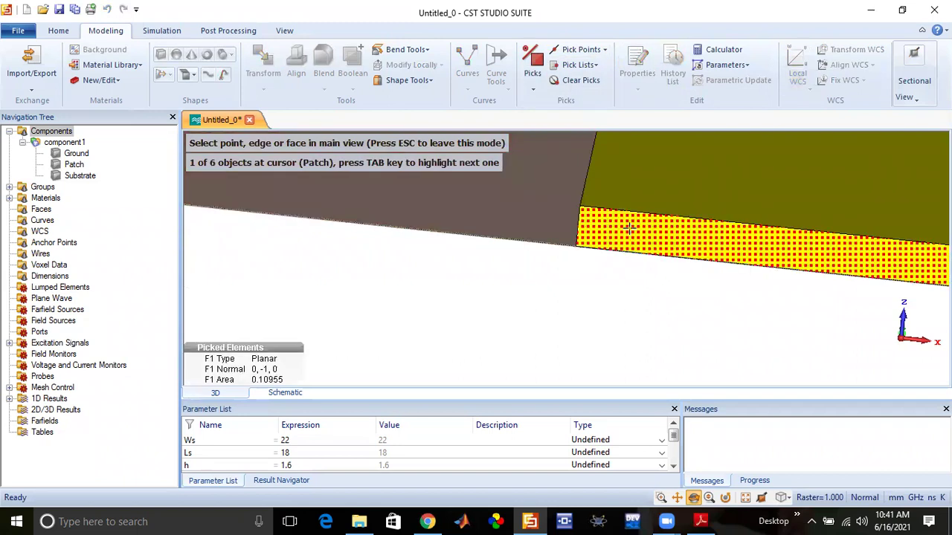
{"action": "key", "text": "w"}
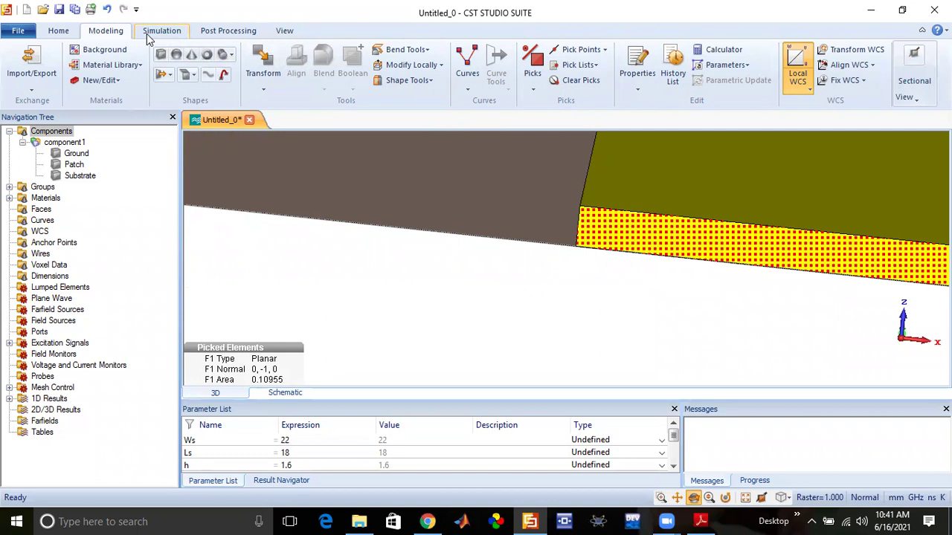
Calculate the microstrip port extension coefficient with the solver ports macro for W 3.13 mm, h 1.6 mm and Er 4.3
{"action": "left_click", "coordinate": [60, 33]}
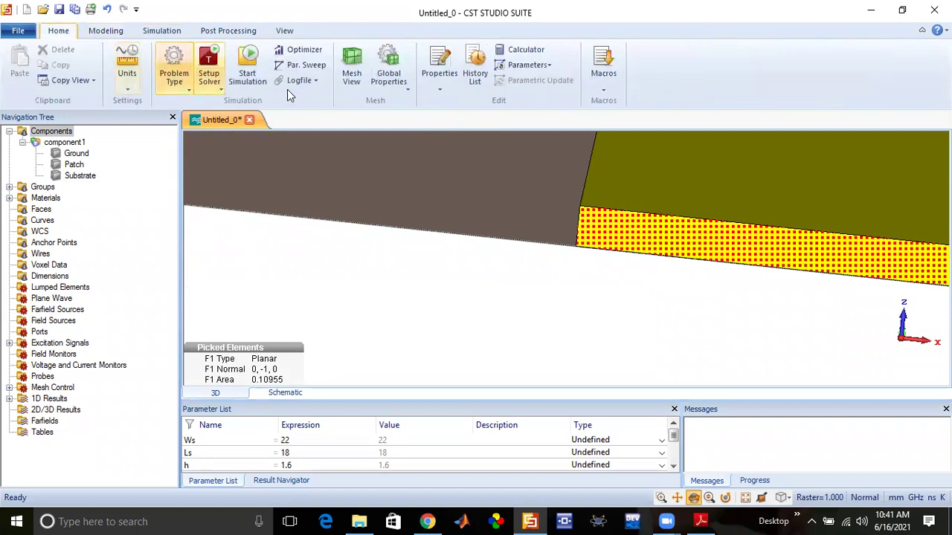
{"action": "left_click", "coordinate": [603, 92]}
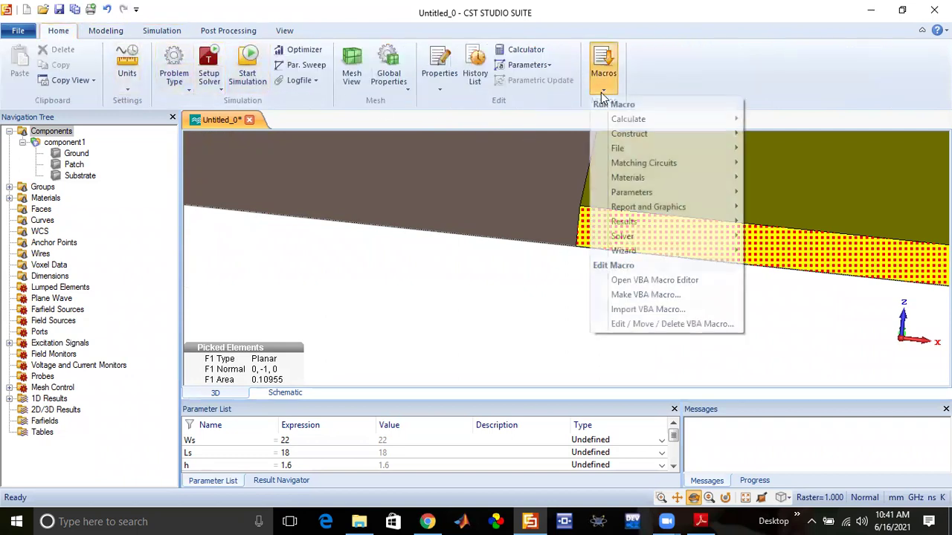
{"action": "mouse_move", "coordinate": [625, 136]}
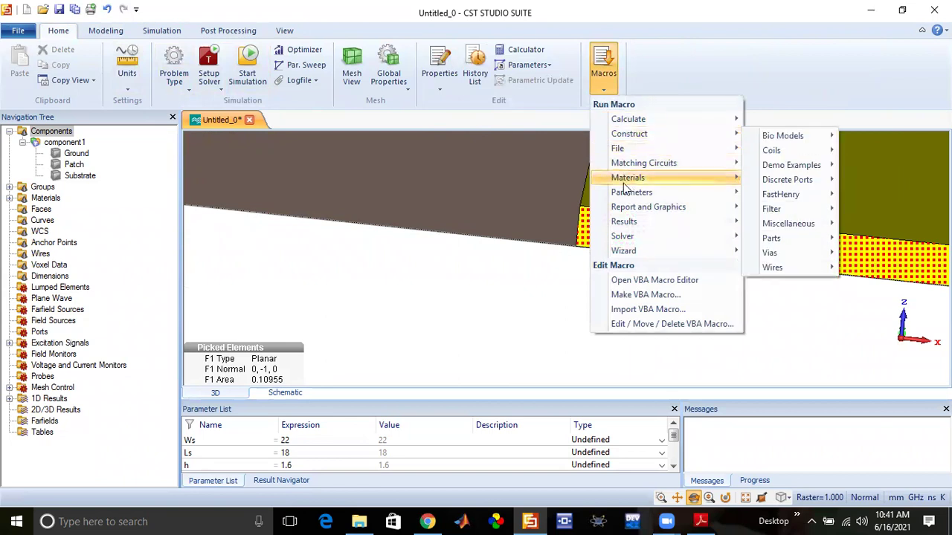
{"action": "mouse_move", "coordinate": [621, 233]}
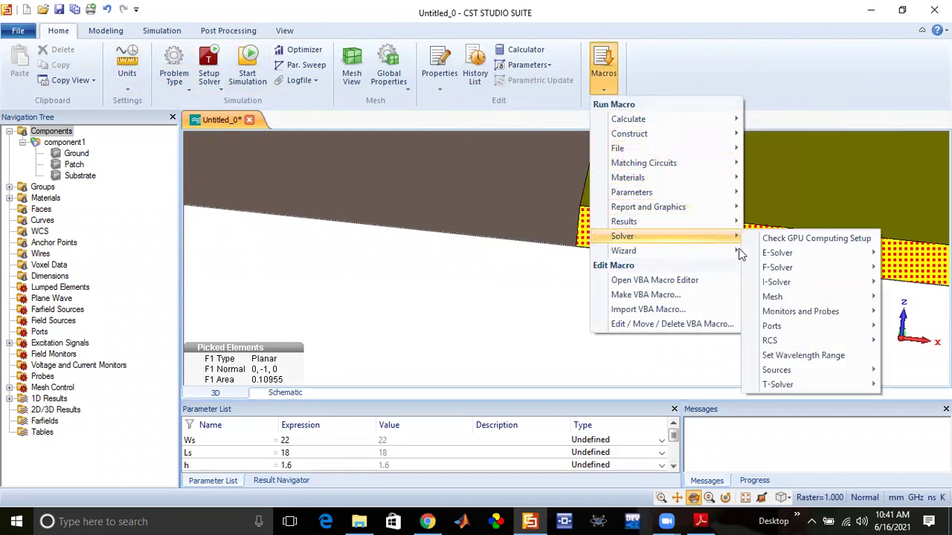
{"action": "mouse_move", "coordinate": [784, 331]}
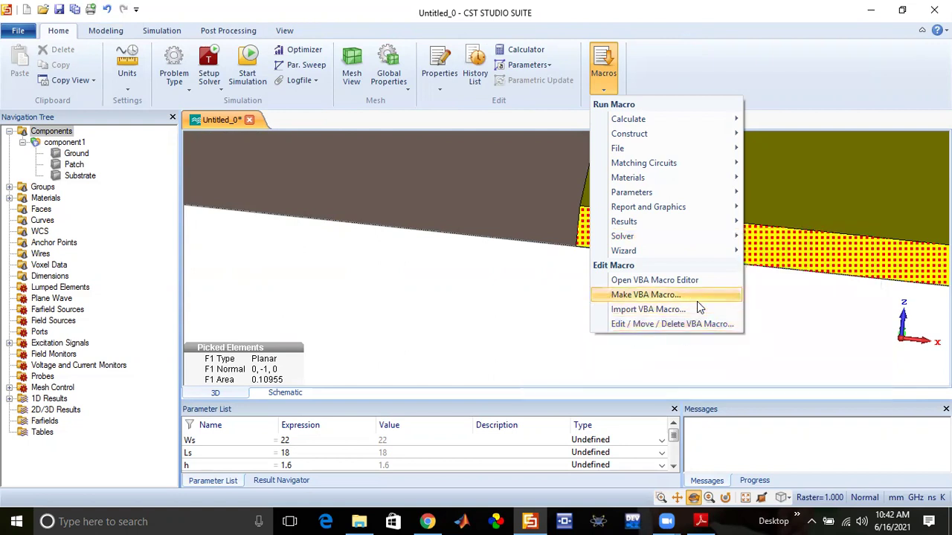
{"action": "mouse_move", "coordinate": [673, 236]}
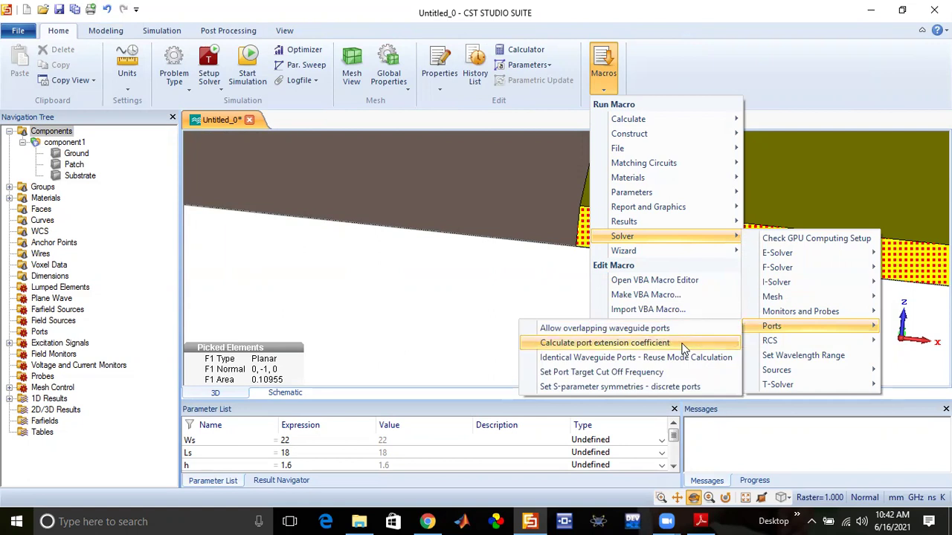
{"action": "left_click", "coordinate": [680, 344]}
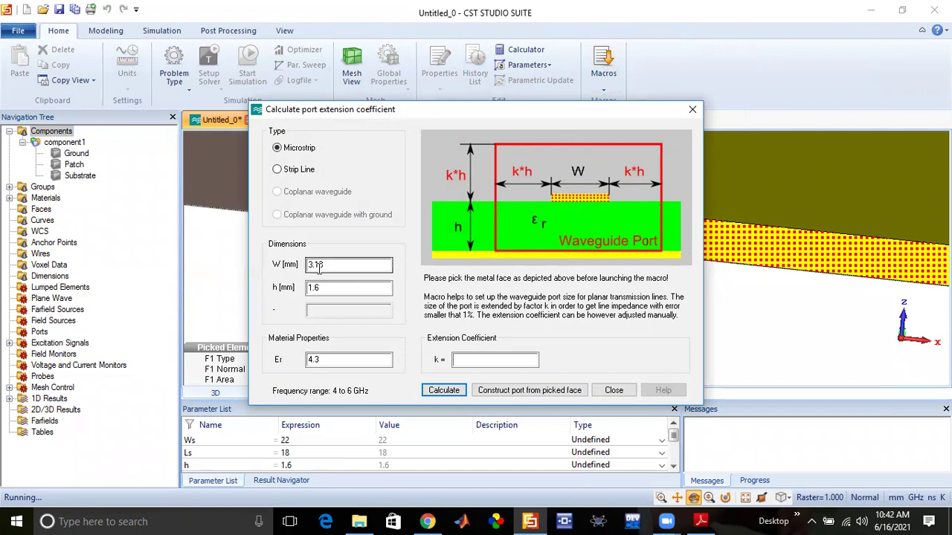
{"action": "left_click", "coordinate": [439, 393]}
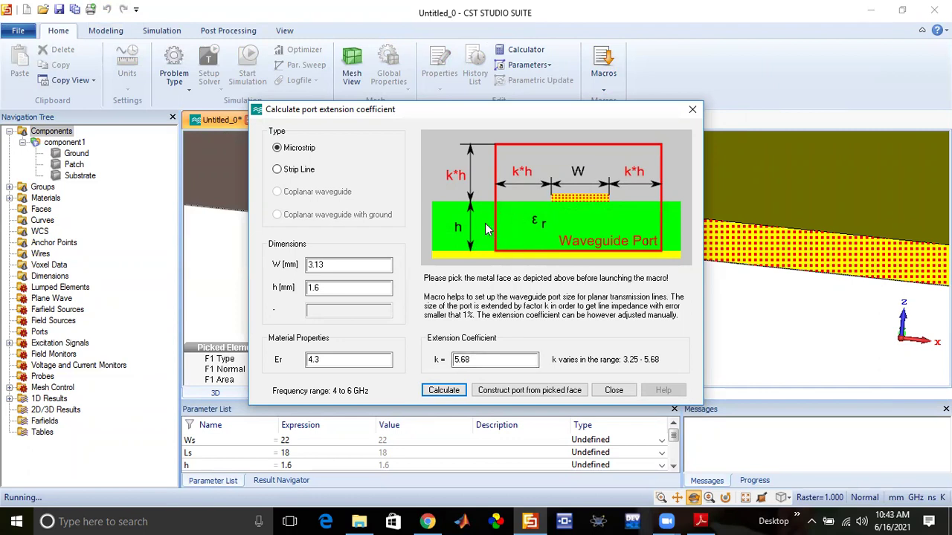
Construct the waveguide port from the picked feed strip face and inspect its placement at the substrate edge
{"action": "left_click", "coordinate": [504, 398]}
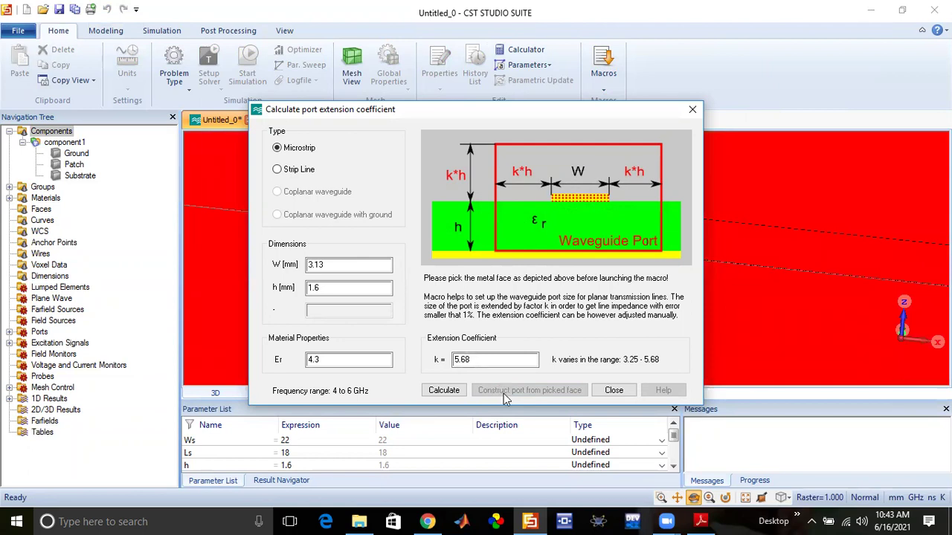
{"action": "left_click", "coordinate": [608, 391]}
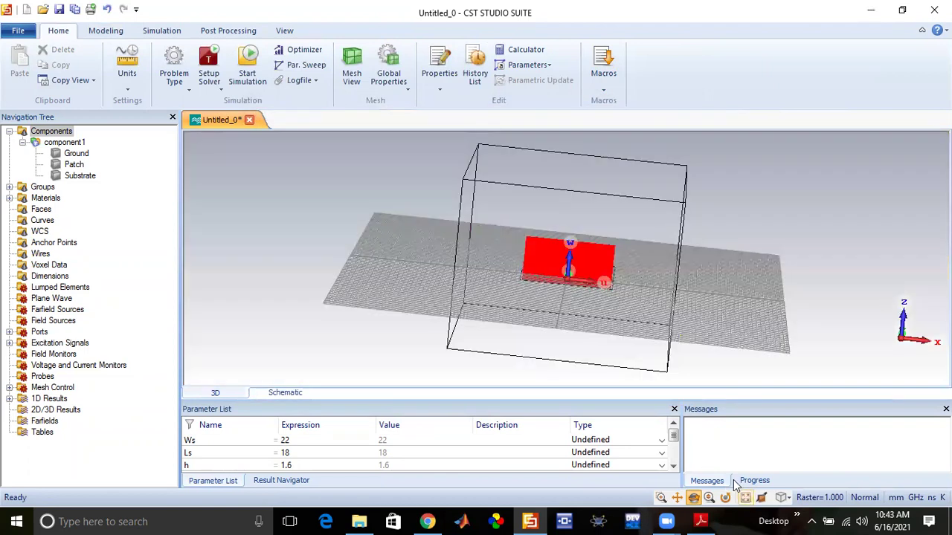
{"action": "left_click", "coordinate": [745, 497]}
{"action": "scroll", "coordinate": [609, 313], "scroll_direction": "up", "scroll_amount": 4}
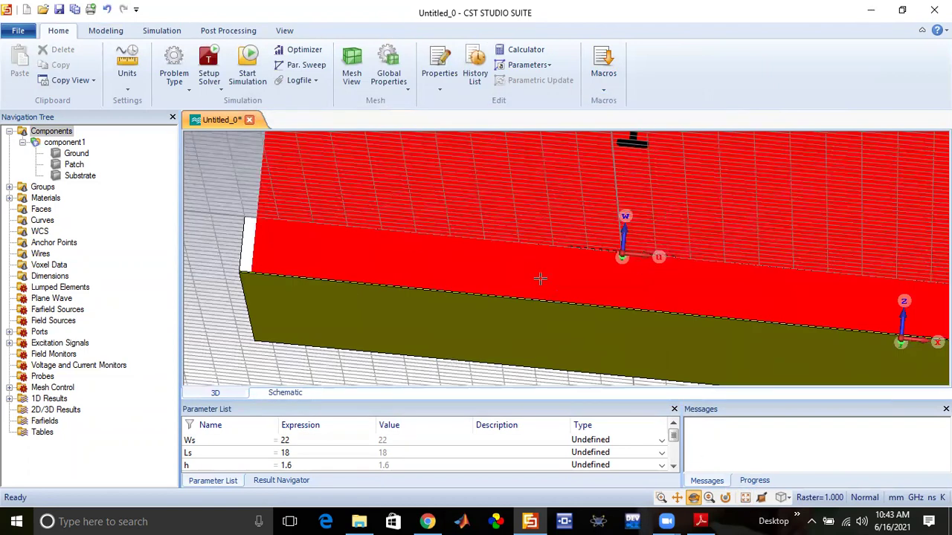
{"action": "scroll", "coordinate": [498, 290], "scroll_direction": "up", "scroll_amount": 2}
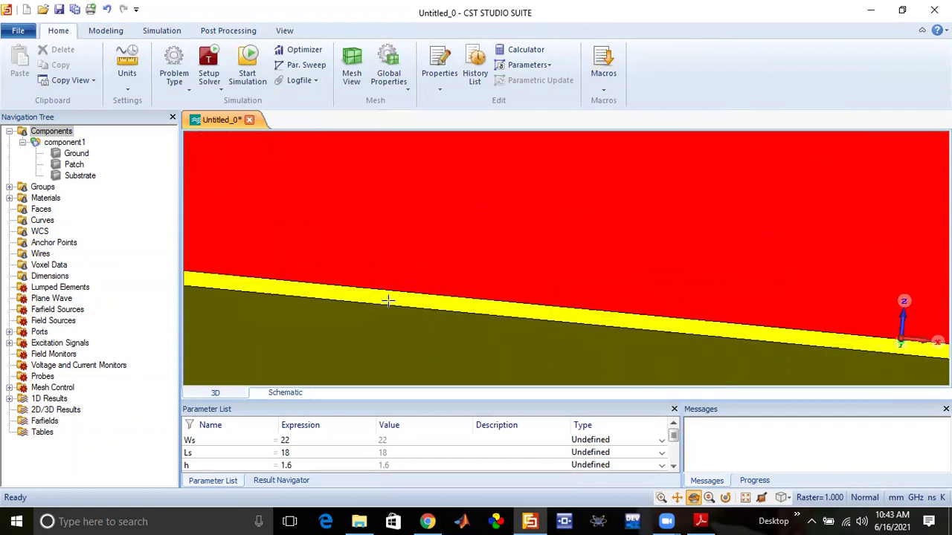
{"action": "scroll", "coordinate": [388, 300], "scroll_direction": "up", "scroll_amount": 1}
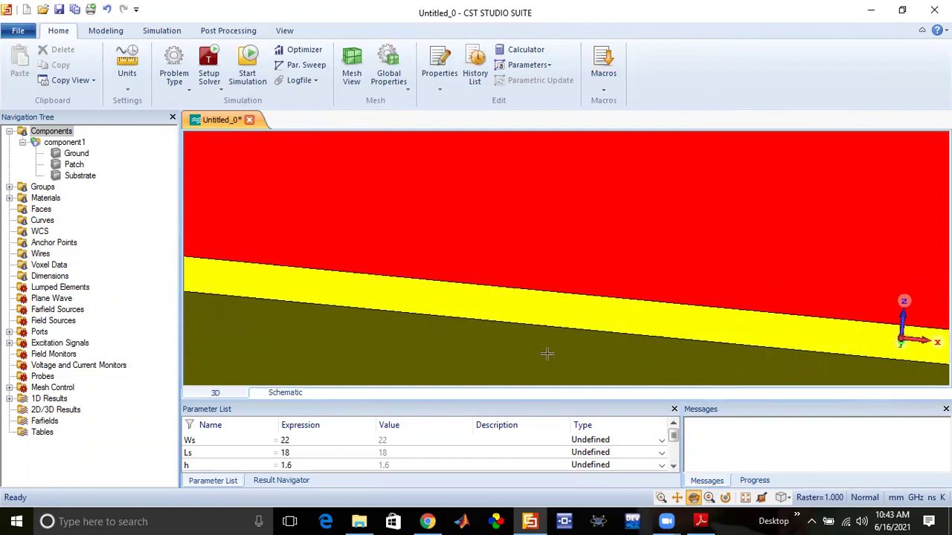
{"action": "scroll", "coordinate": [570, 357], "scroll_direction": "down", "scroll_amount": 2}
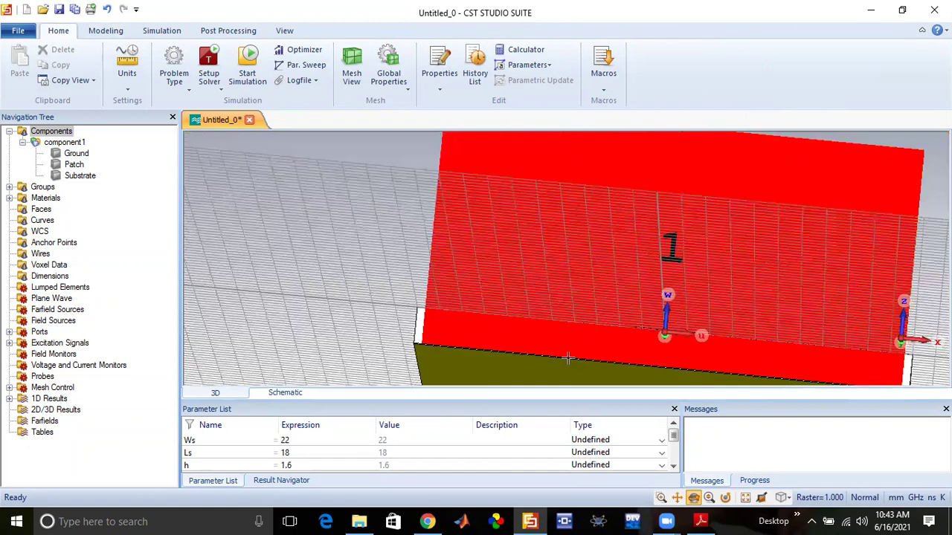
{"action": "left_click_drag", "start_coordinate": [618, 319], "coordinate": [617, 394]}
{"action": "left_click_drag", "start_coordinate": [631, 259], "coordinate": [627, 301]}
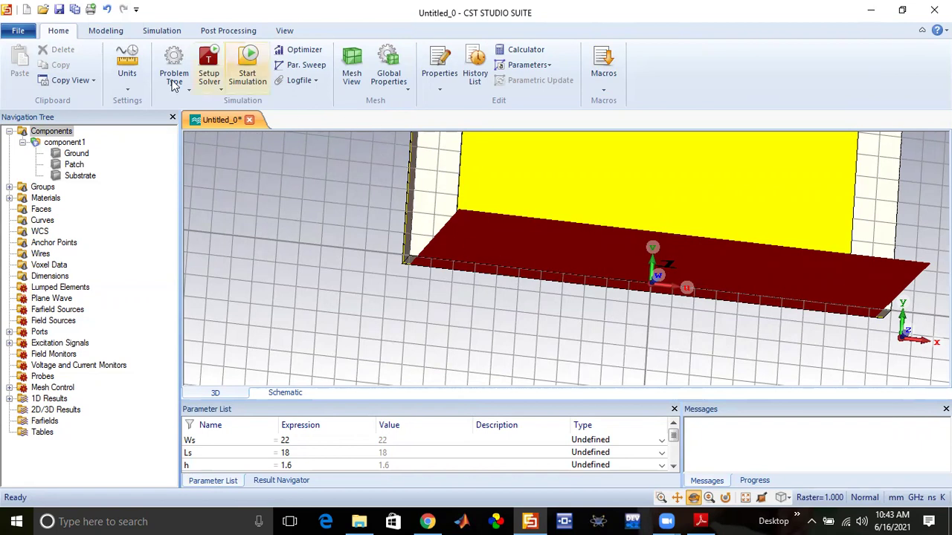
Add a Farfield/RCS field monitor at a frequency of 5 GHz
{"action": "left_click", "coordinate": [161, 31]}
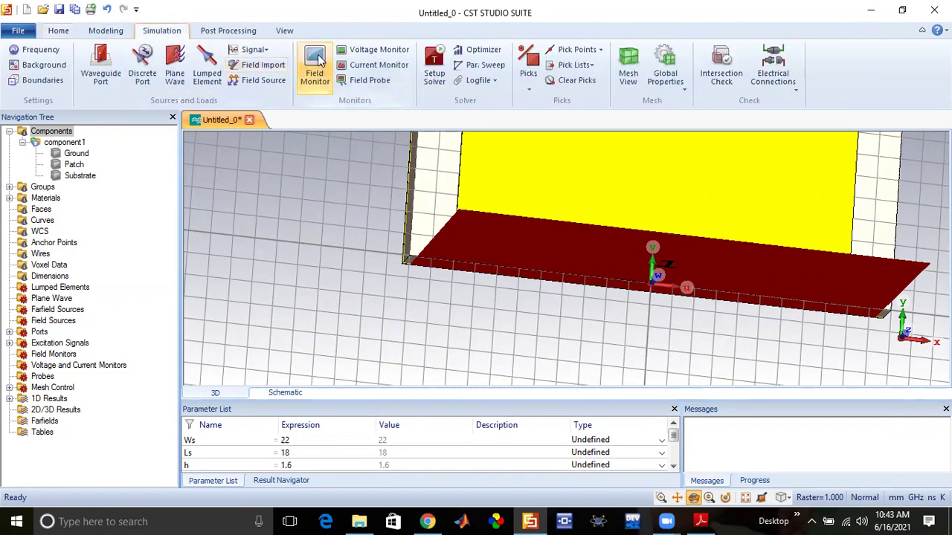
{"action": "left_click", "coordinate": [315, 65]}
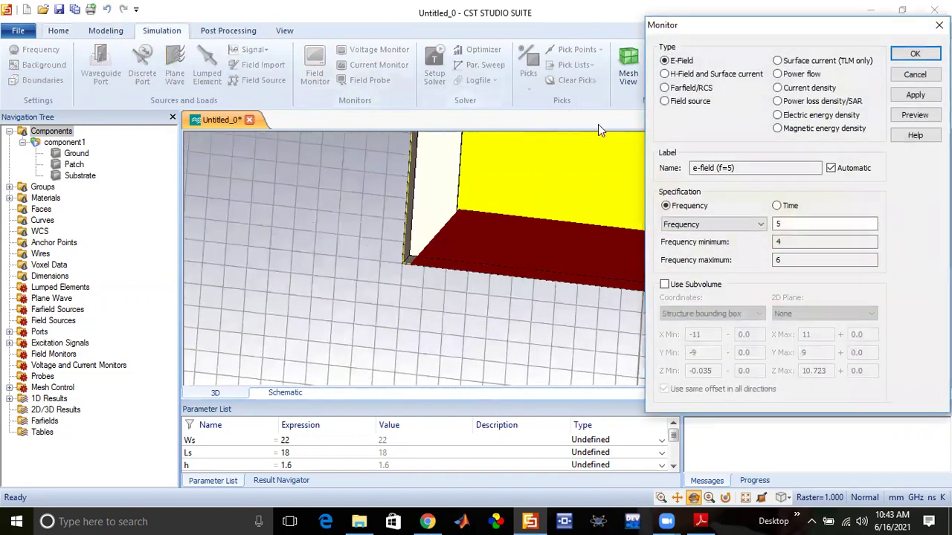
{"action": "left_click", "coordinate": [664, 88]}
{"action": "left_click", "coordinate": [899, 95]}
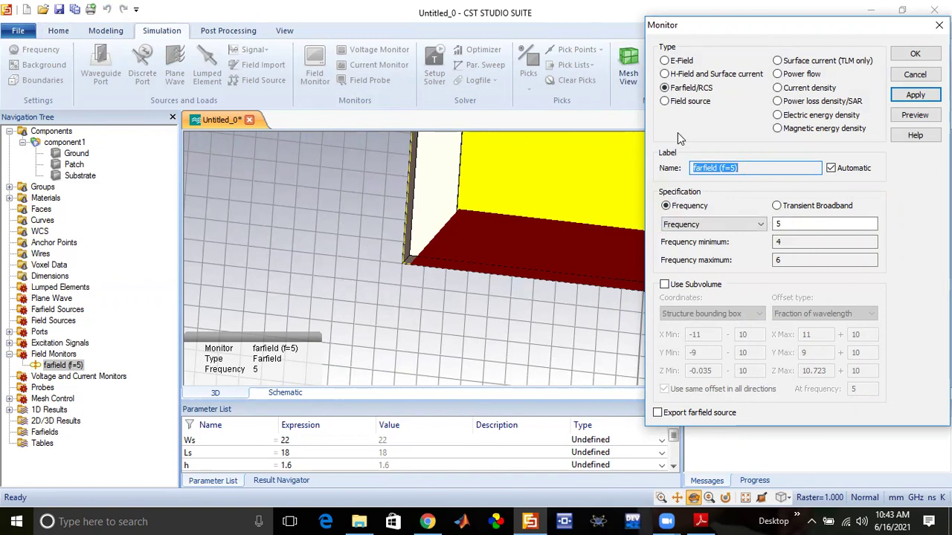
{"action": "left_click", "coordinate": [914, 58]}
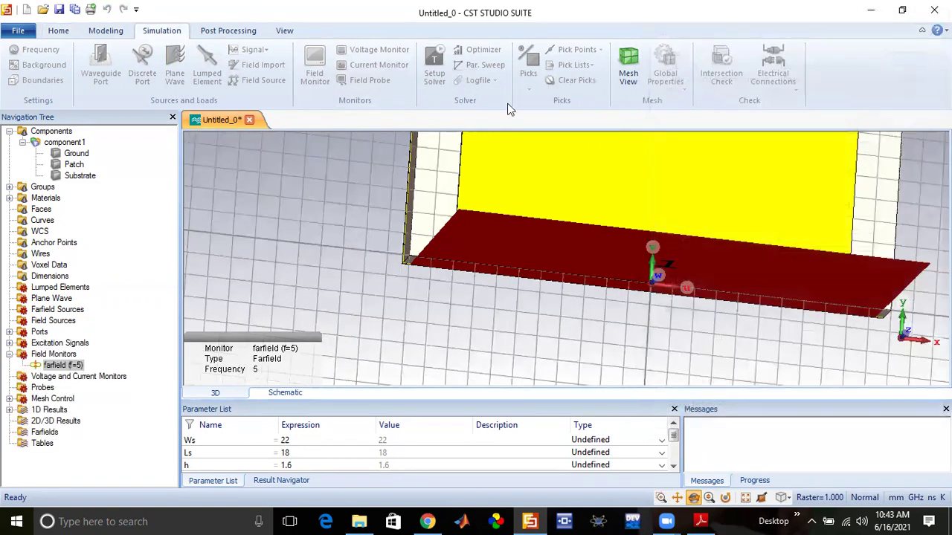
Run the time domain solver with a hexahedral mesh, -30 dB accuracy and all ports excited
{"action": "left_click", "coordinate": [430, 65]}
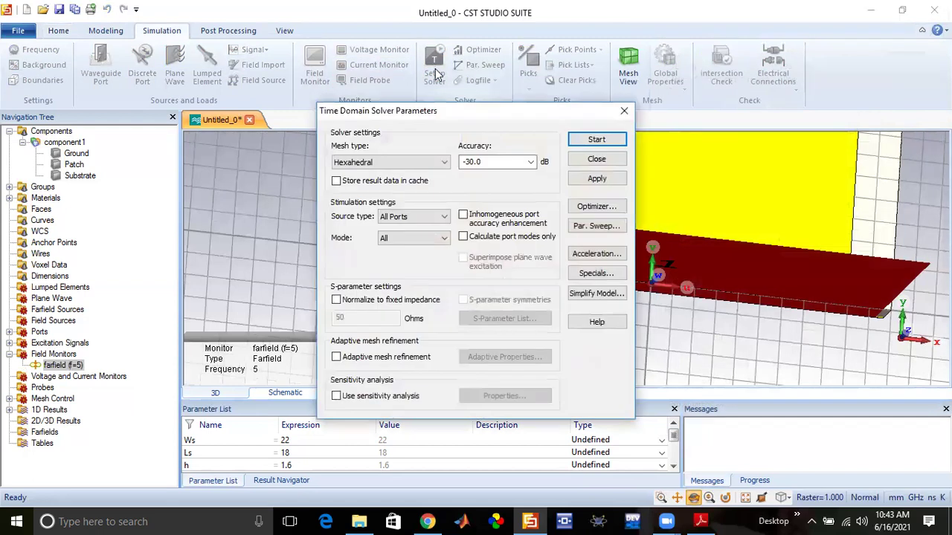
{"action": "left_click", "coordinate": [581, 139]}
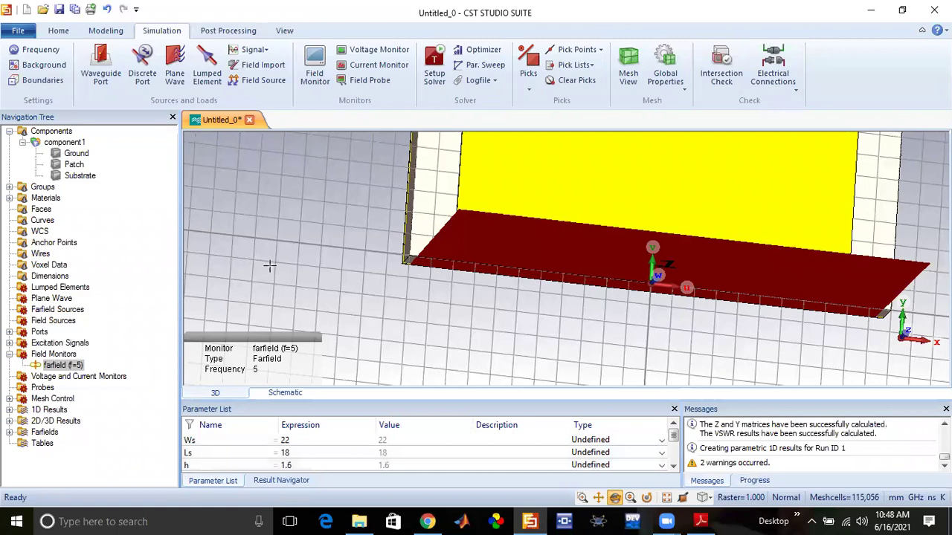
Display the 5 GHz farfield as a transparent 3D directivity pattern and examine it from another angle
{"action": "left_click", "coordinate": [9, 432]}
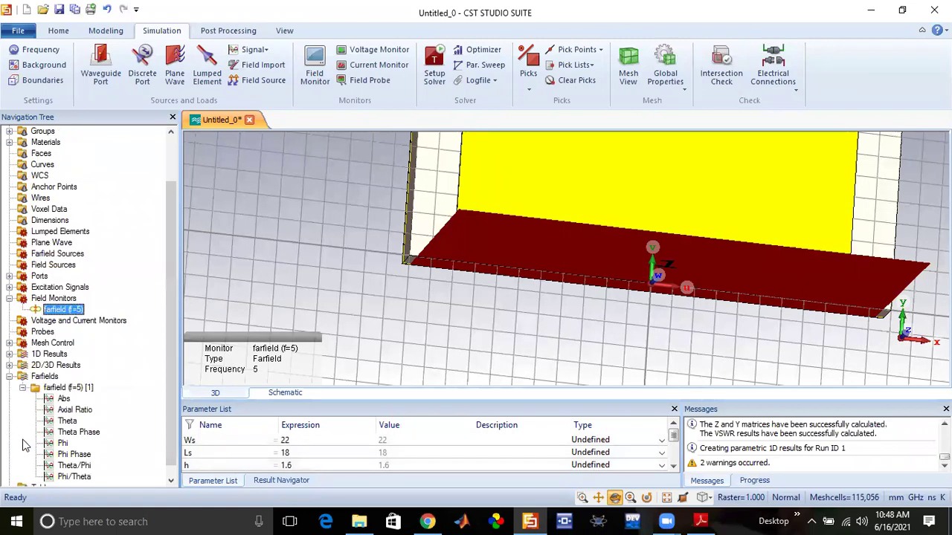
{"action": "left_click", "coordinate": [61, 389]}
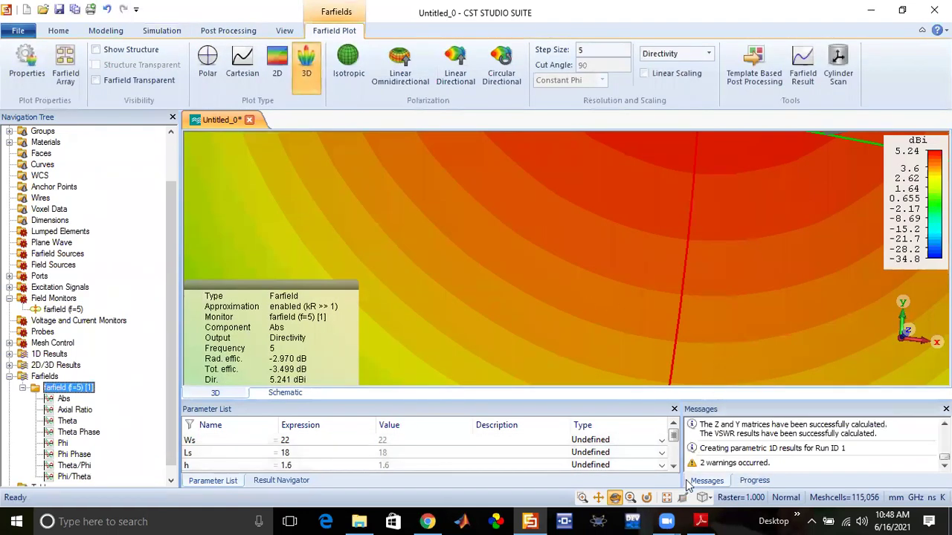
{"action": "left_click", "coordinate": [665, 498]}
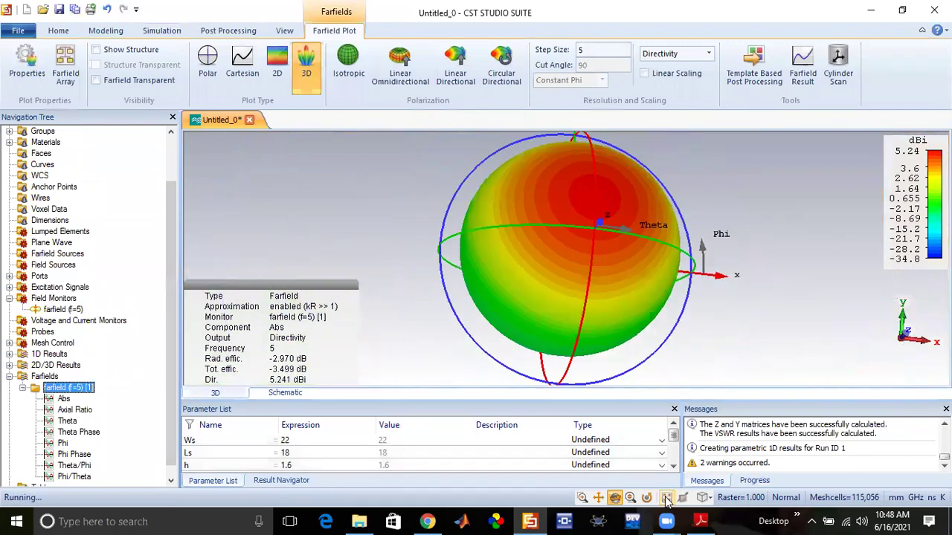
{"action": "left_click", "coordinate": [136, 80]}
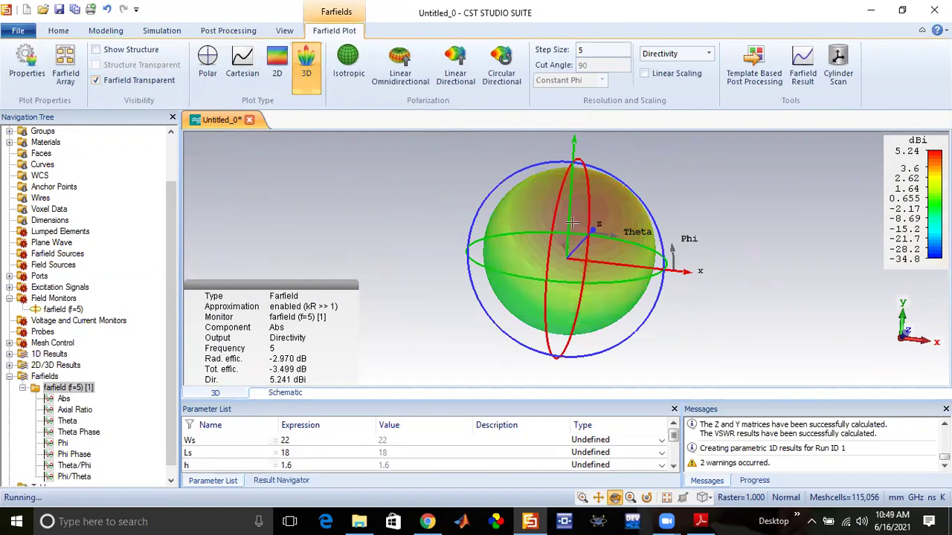
{"action": "left_click_drag", "start_coordinate": [562, 281], "coordinate": [617, 169]}
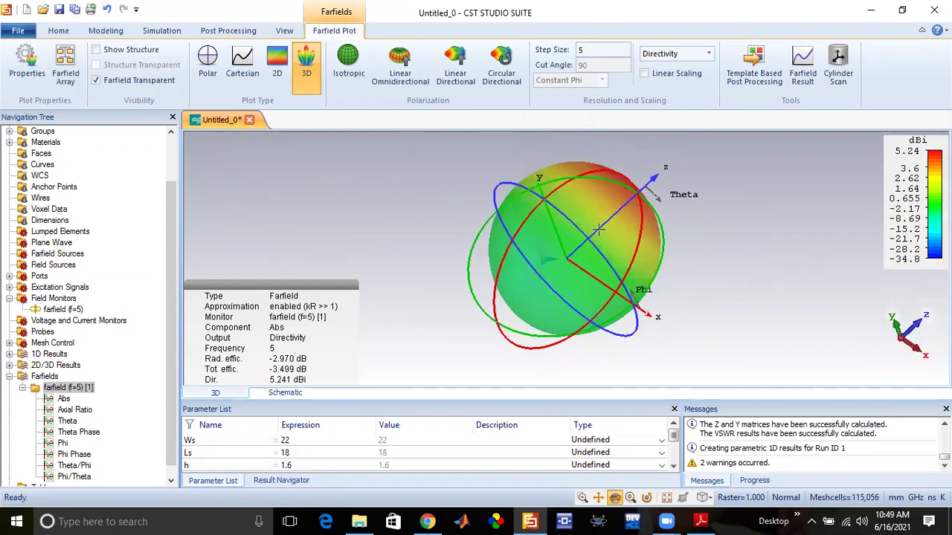
Show the farfield directivity as a polar plot to examine the main lobe and beamwidth
{"action": "left_click", "coordinate": [208, 61]}
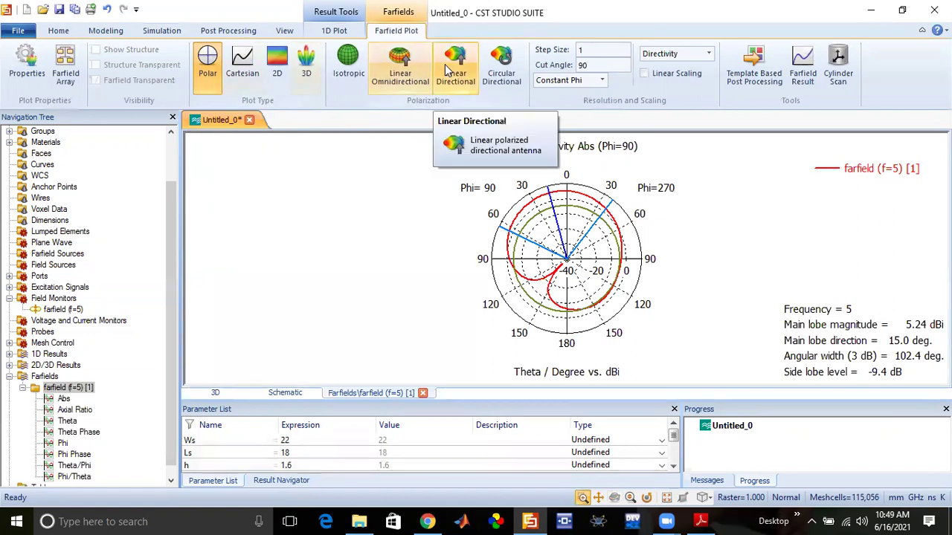
{"action": "left_click", "coordinate": [334, 32]}
{"action": "left_click", "coordinate": [390, 30]}
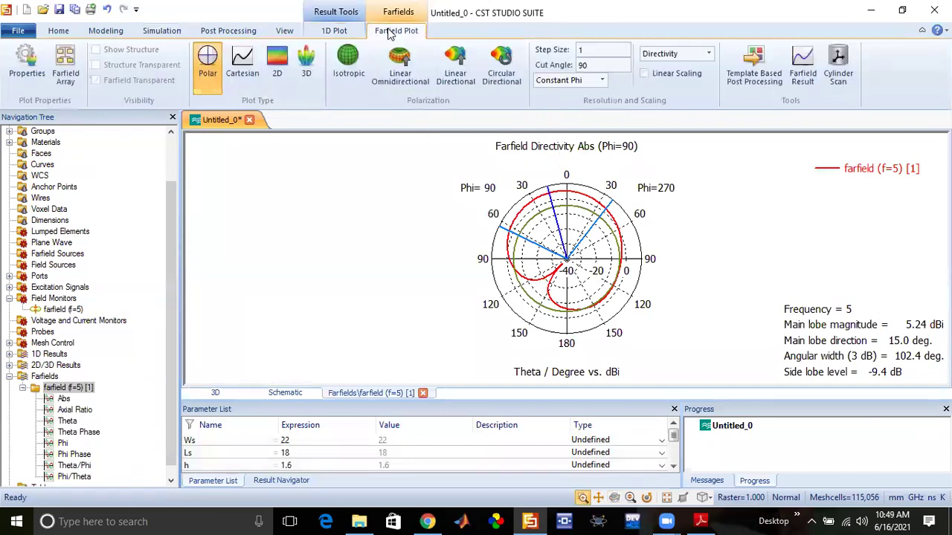
Return the farfield to the 3D plot and set the plotted quantity to Gain (IEEE)
{"action": "left_click", "coordinate": [301, 63]}
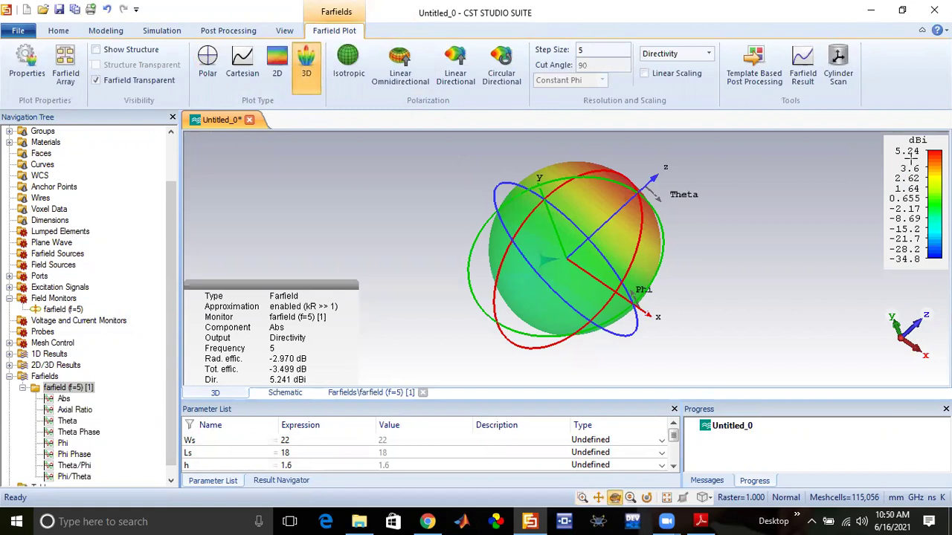
{"action": "left_click", "coordinate": [705, 56]}
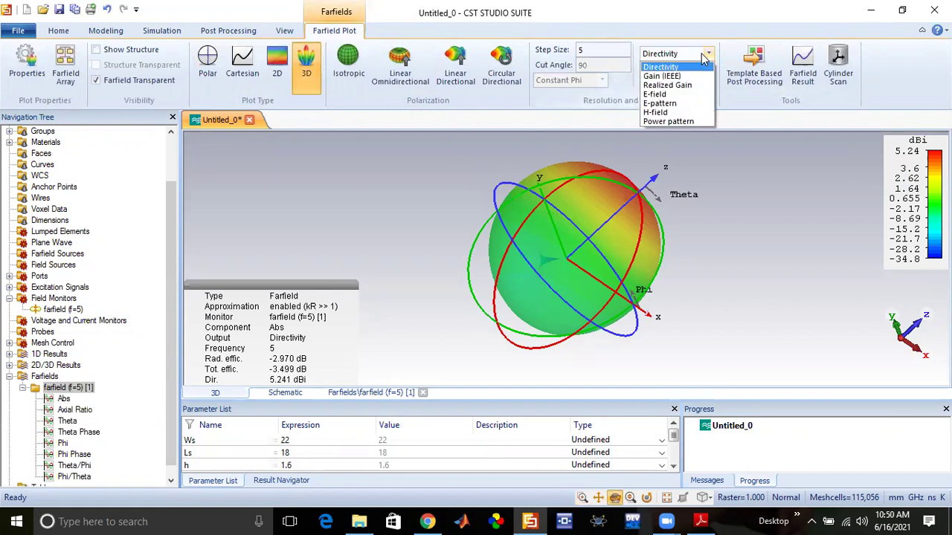
{"action": "left_click", "coordinate": [669, 77]}
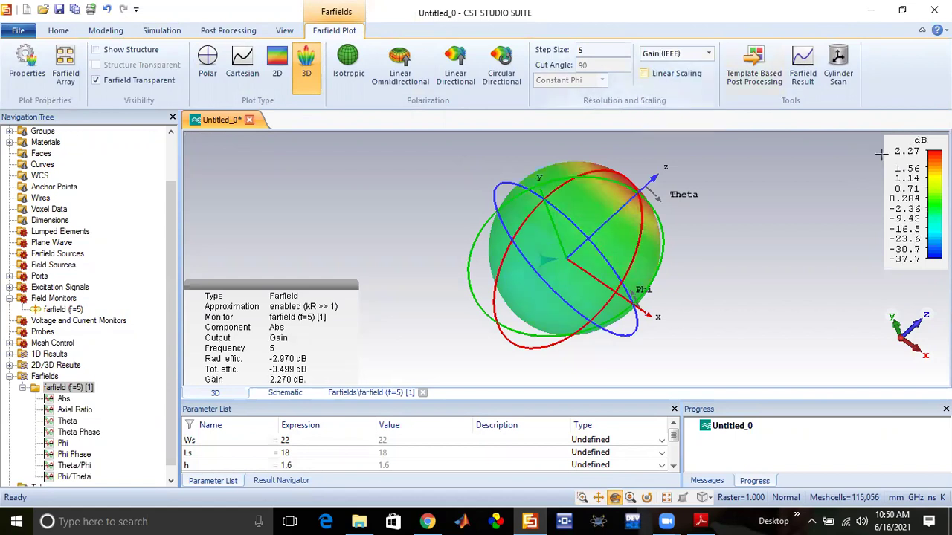